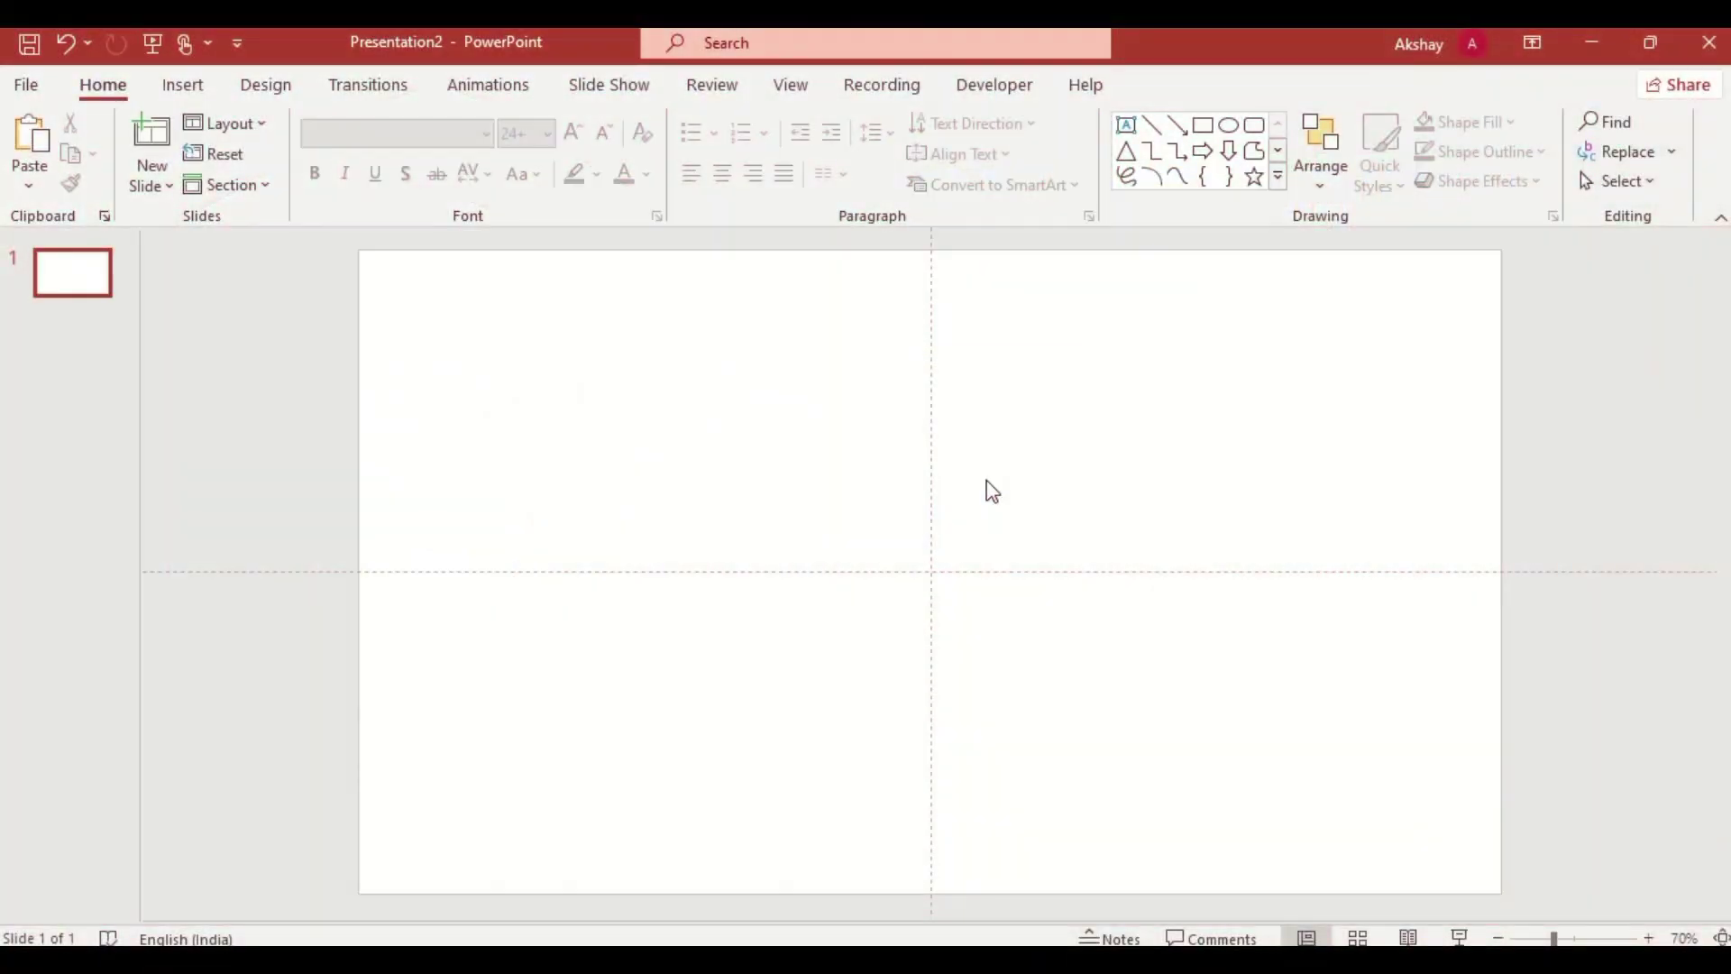
Step: Fill the blank slide's background with the mountain sunset photo 1.jpg
right_click(989, 487)
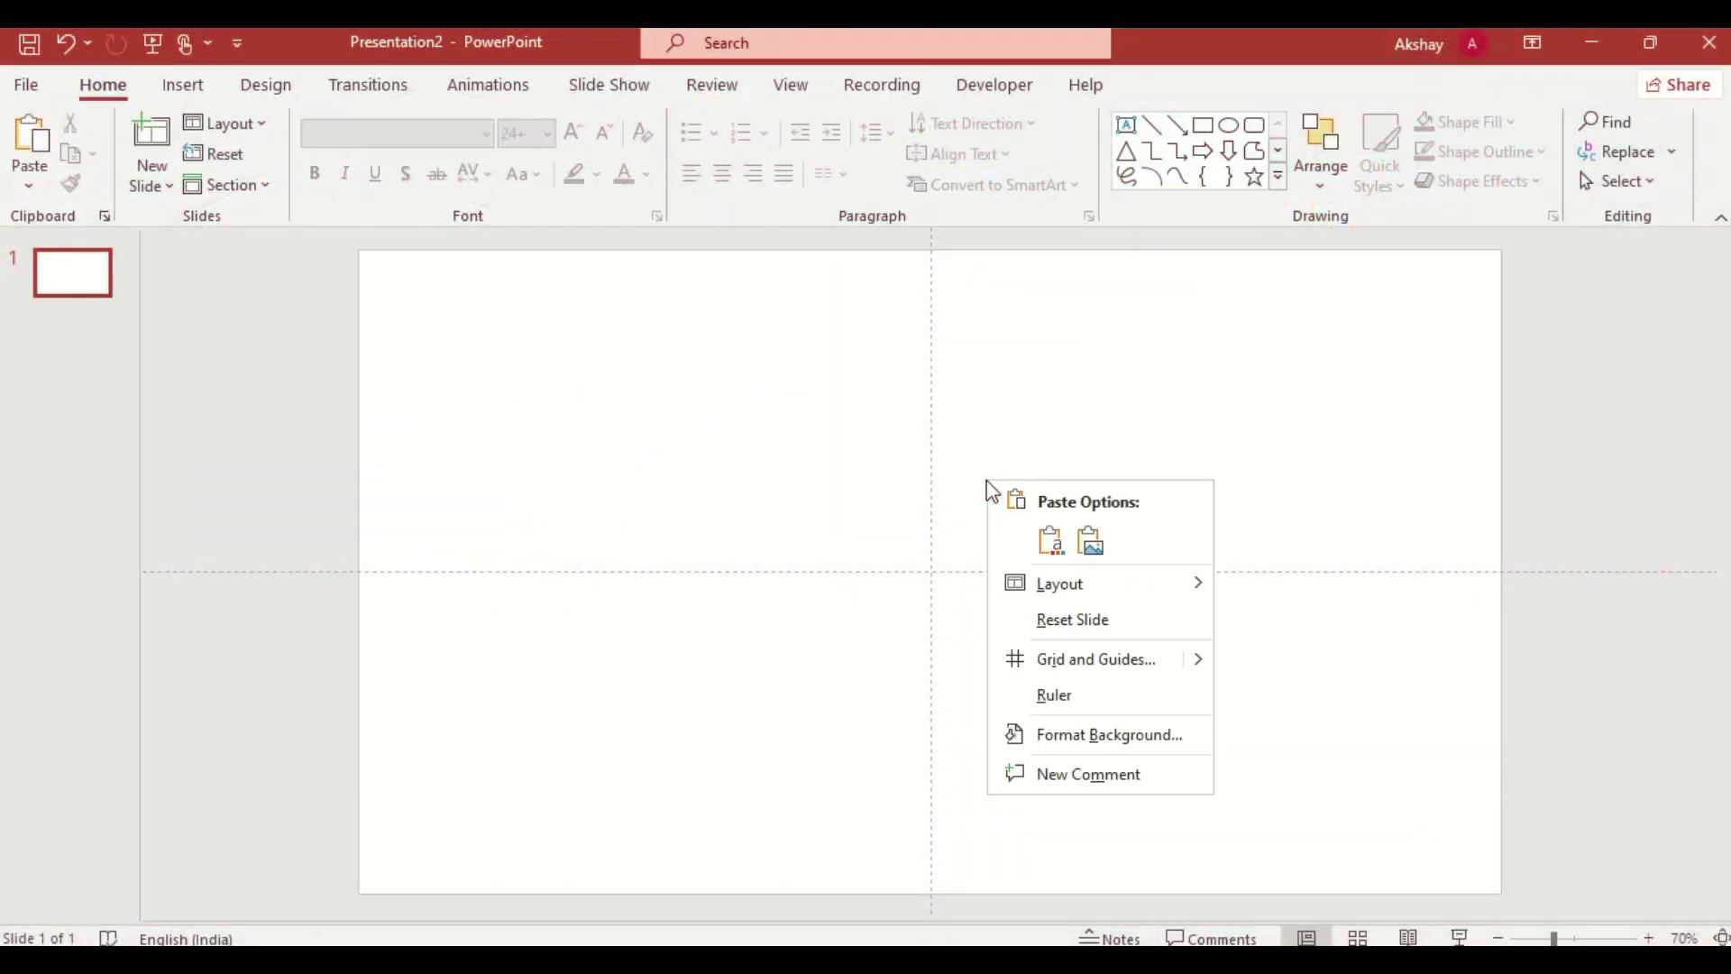
left_click(1109, 735)
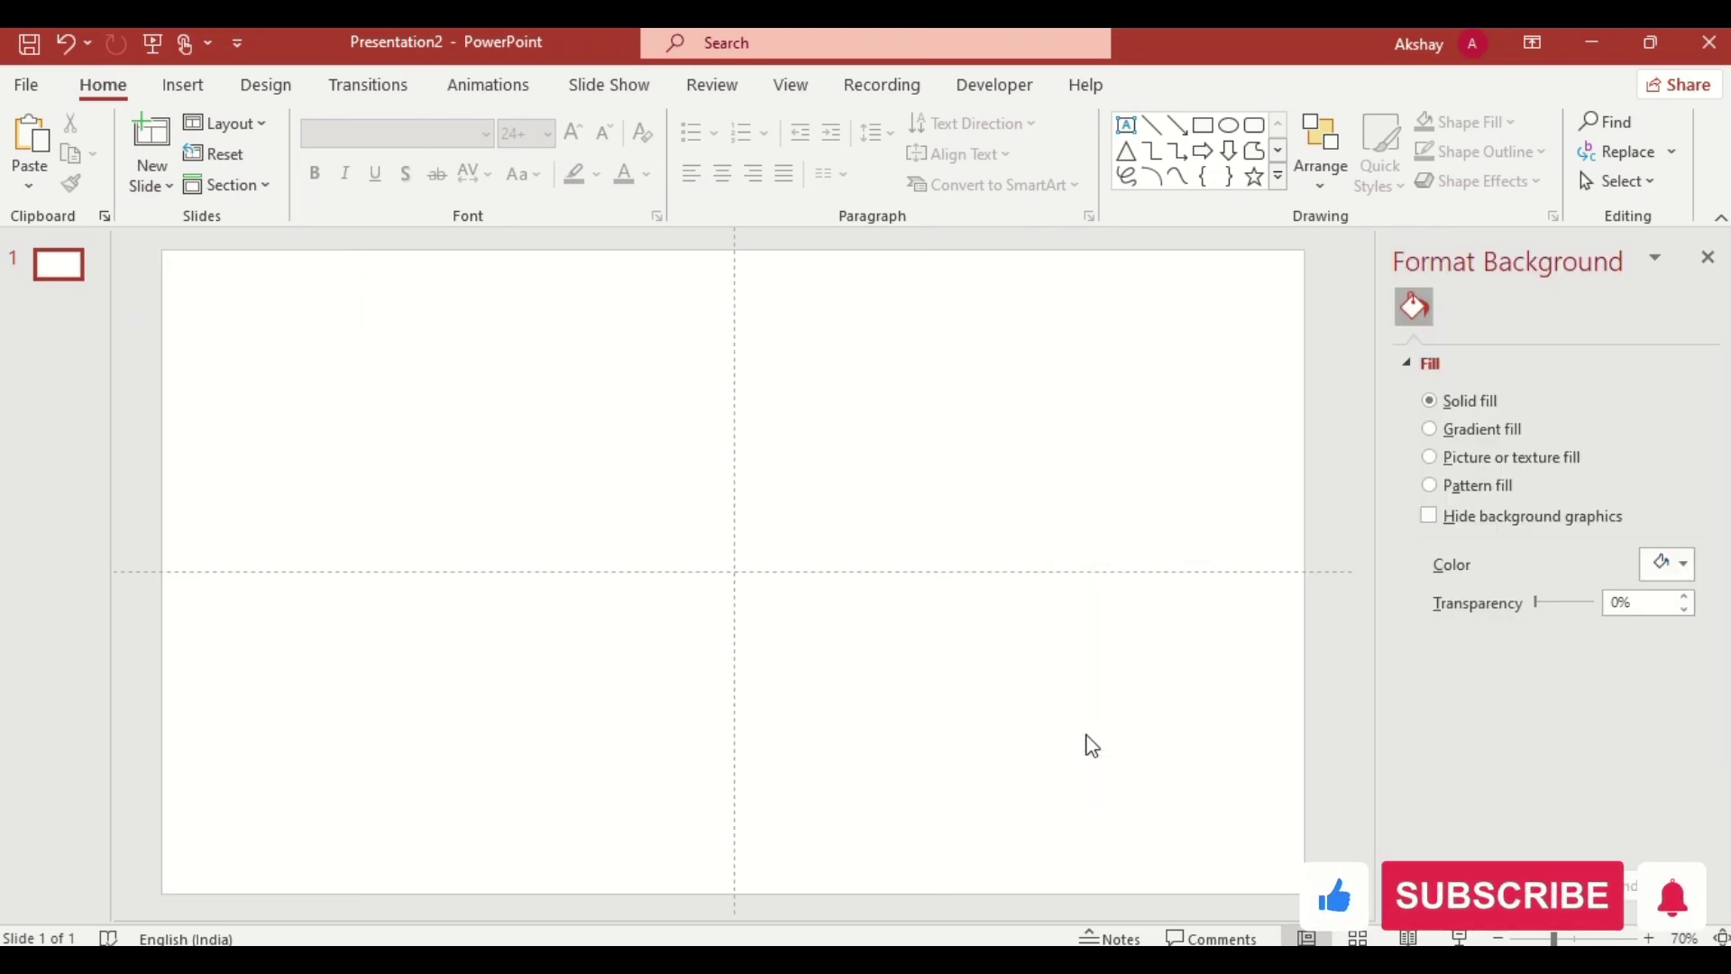
left_click(1430, 457)
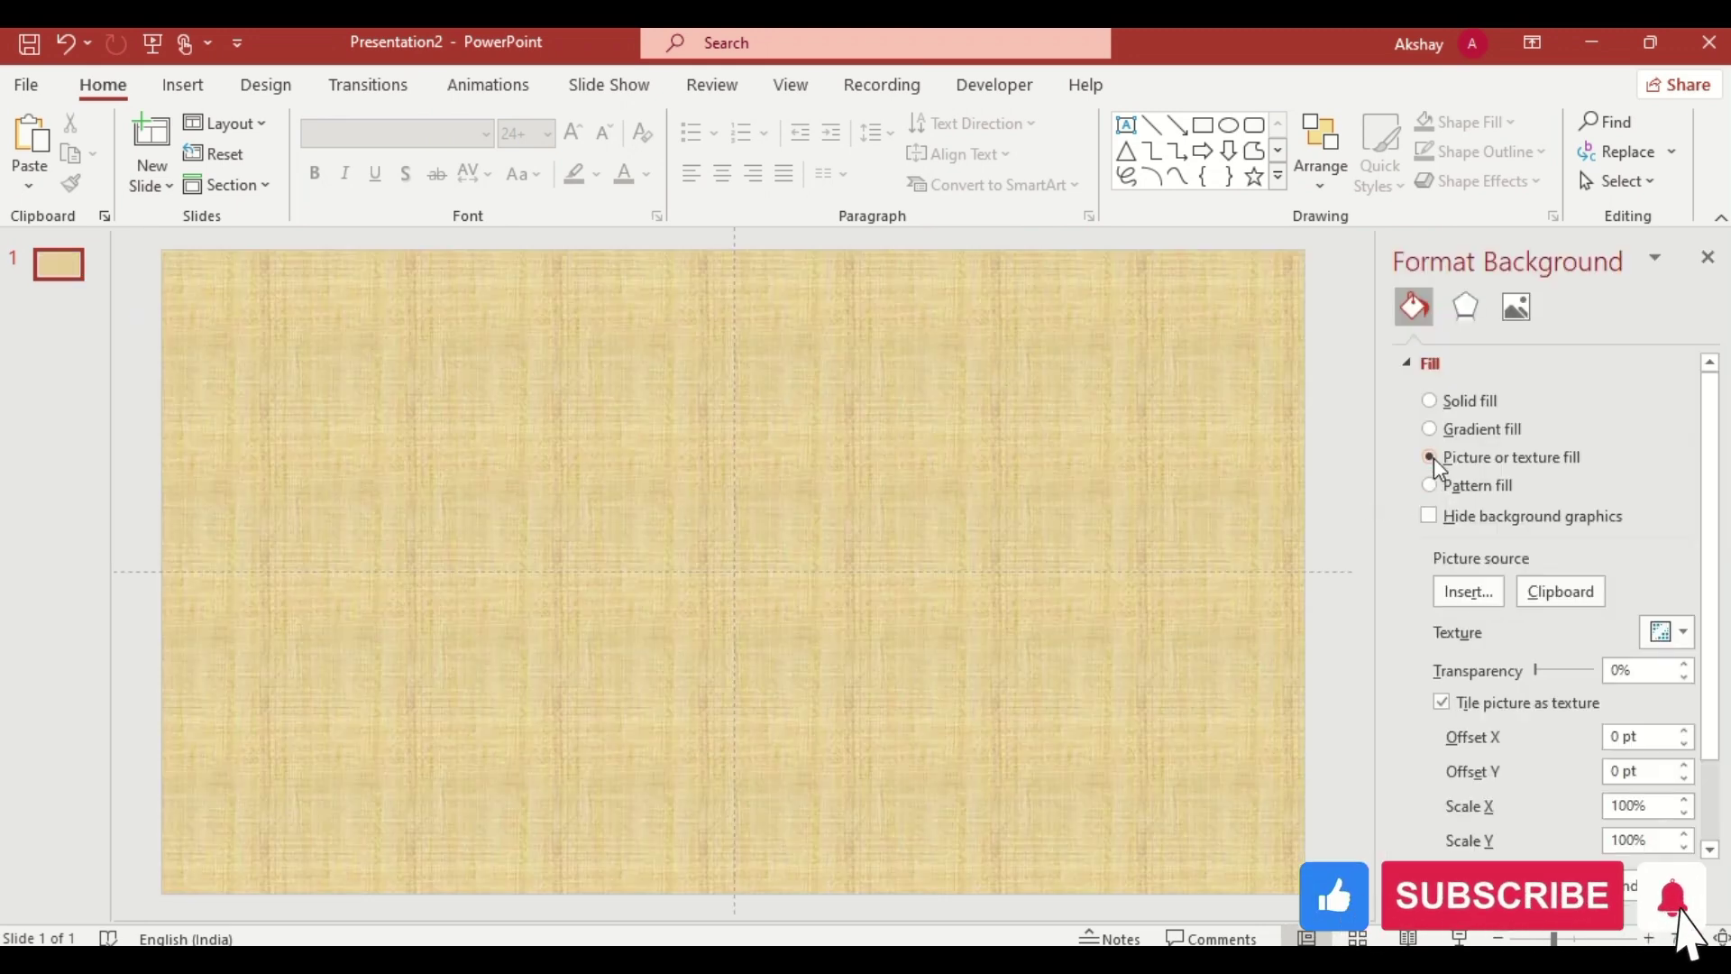
left_click(1467, 591)
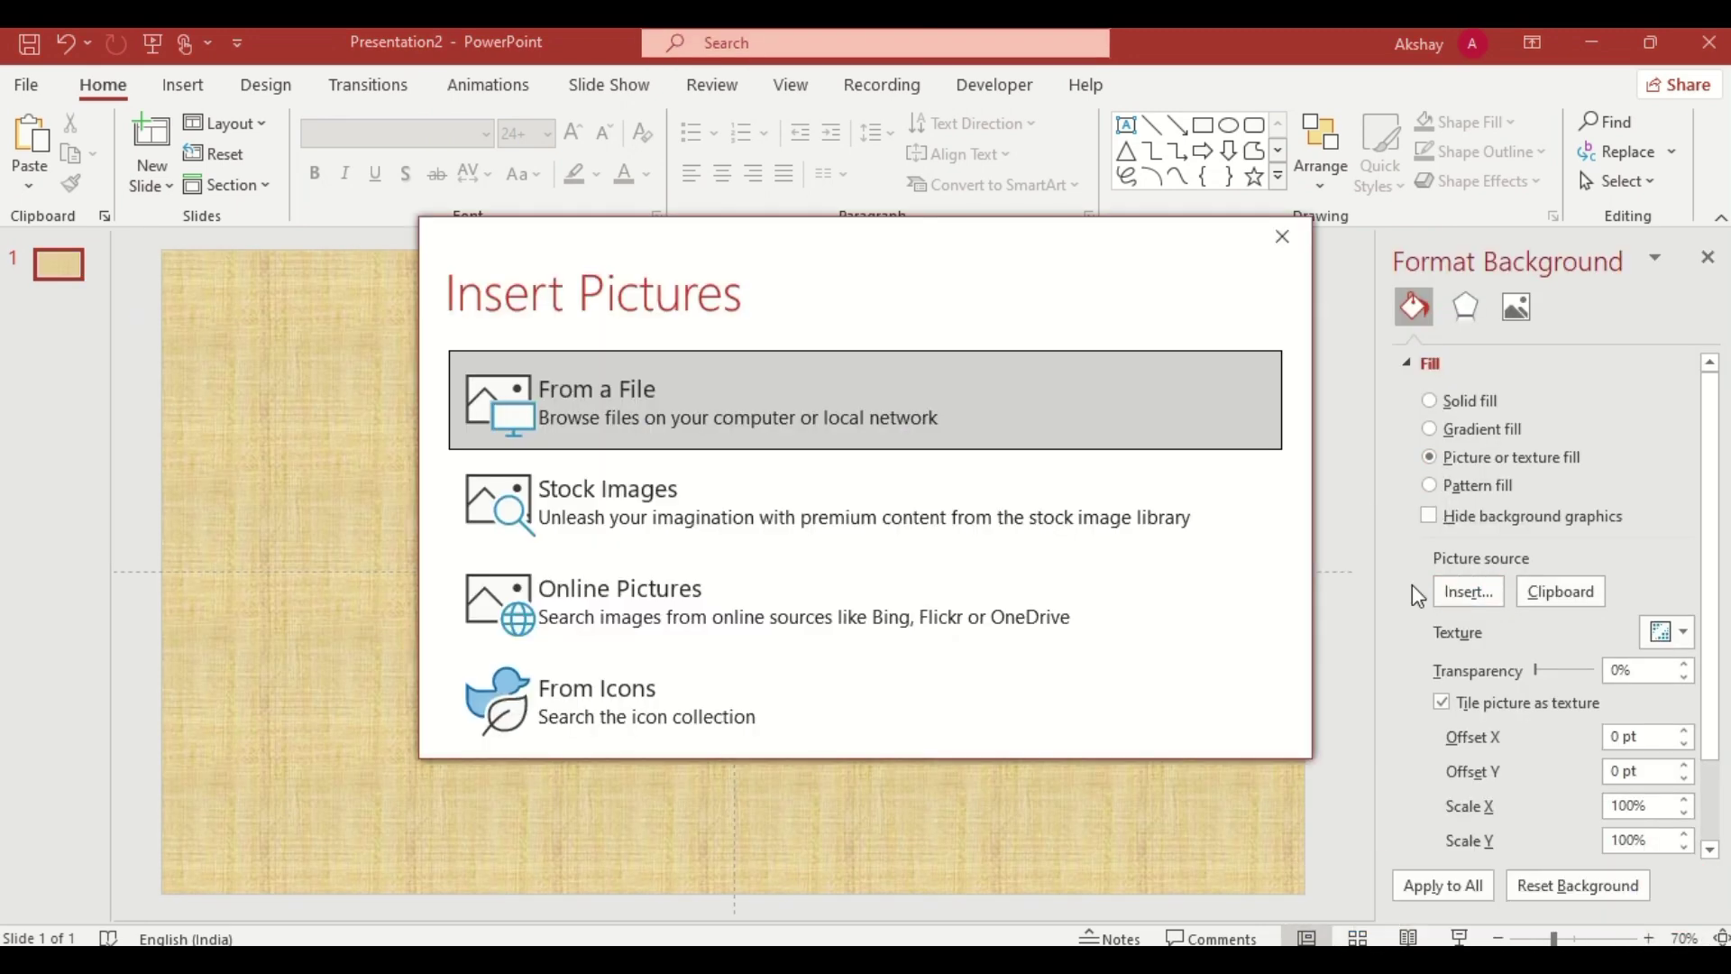
left_click(811, 406)
left_click(271, 467)
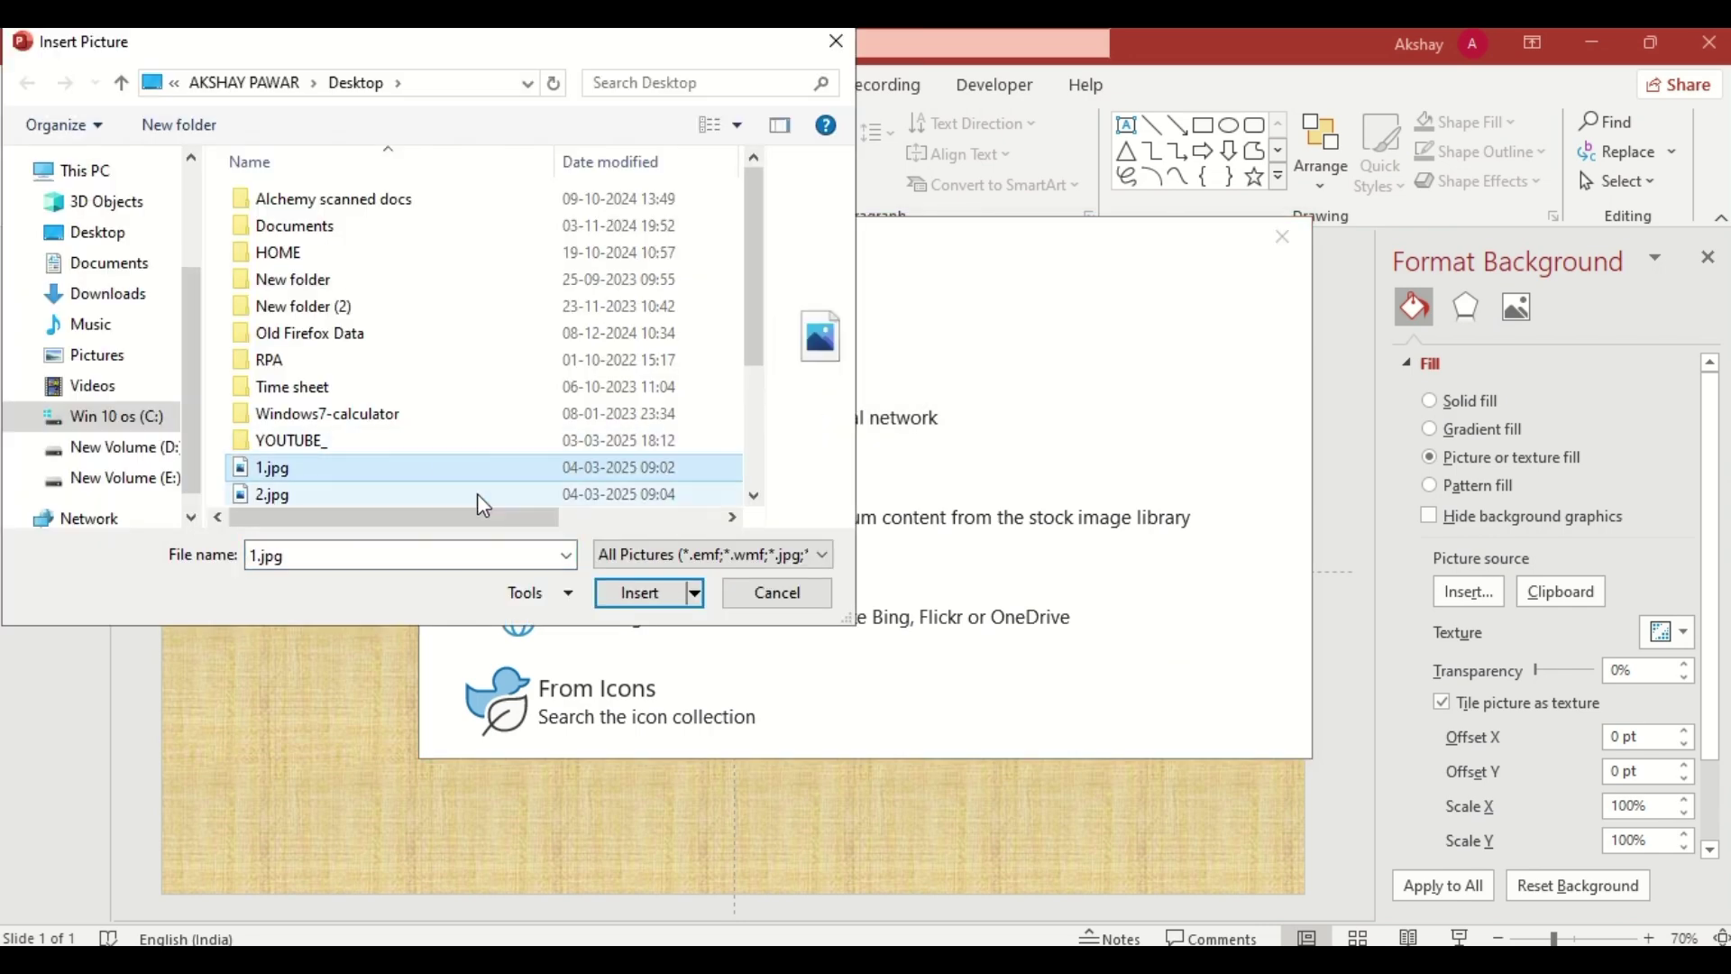
left_click(636, 593)
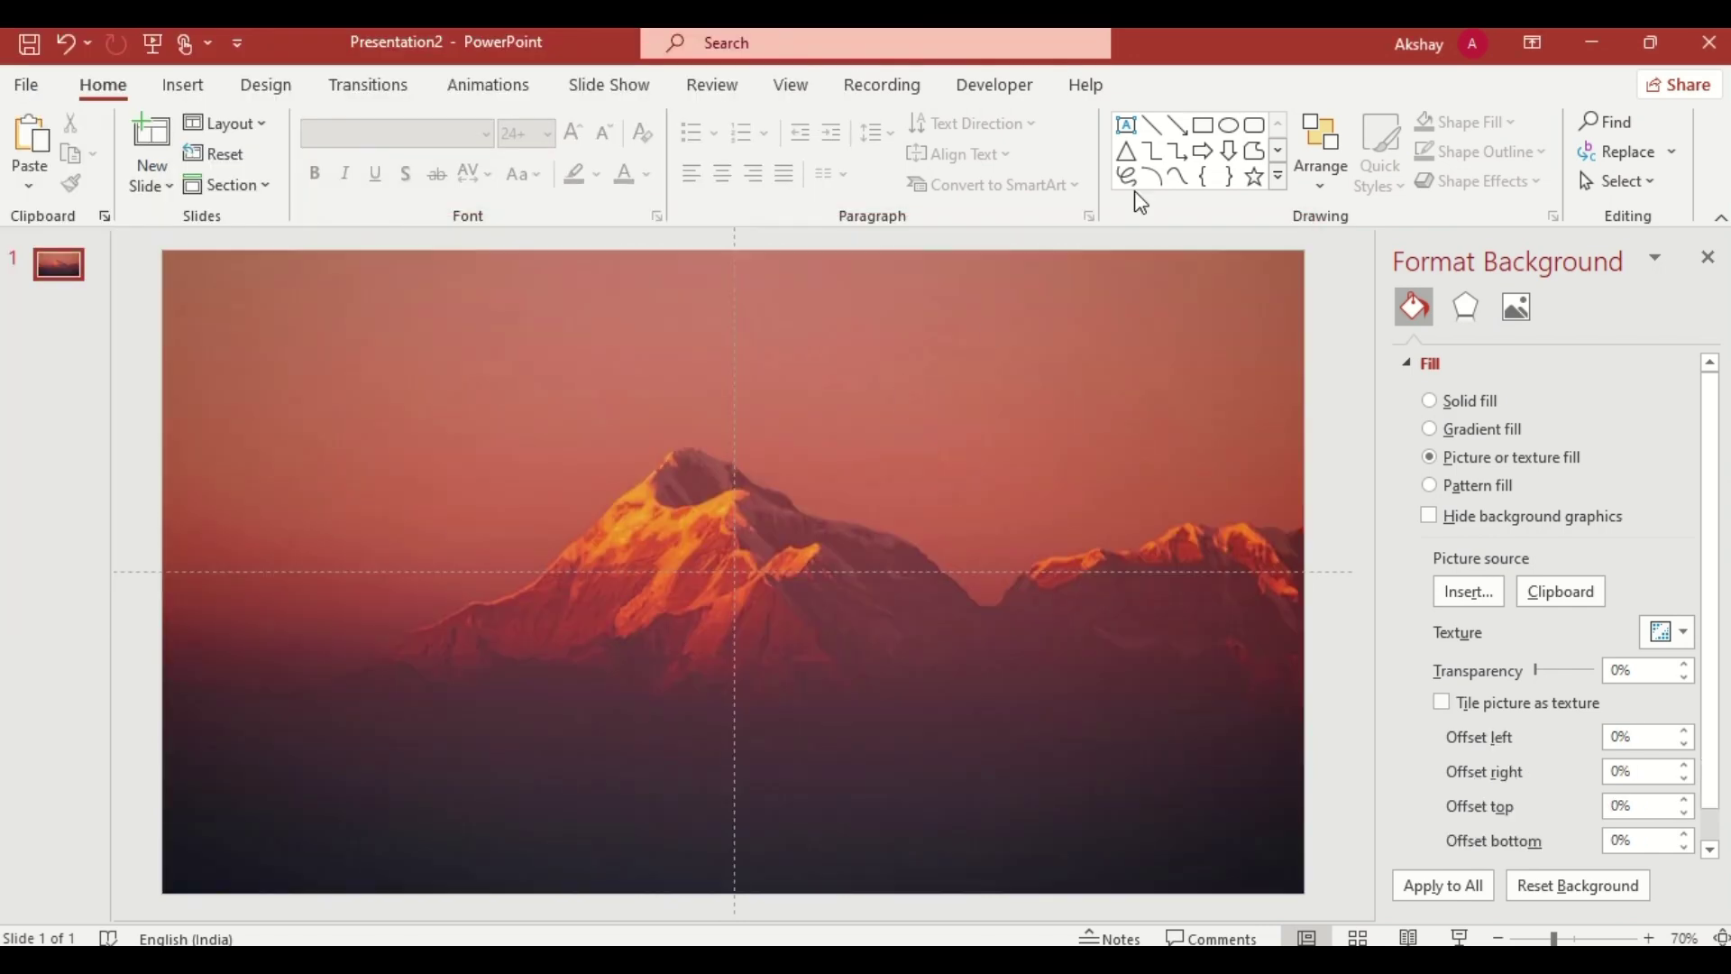
Step: Draw a rectangle covering the whole slide and remove its outline
left_click(1205, 125)
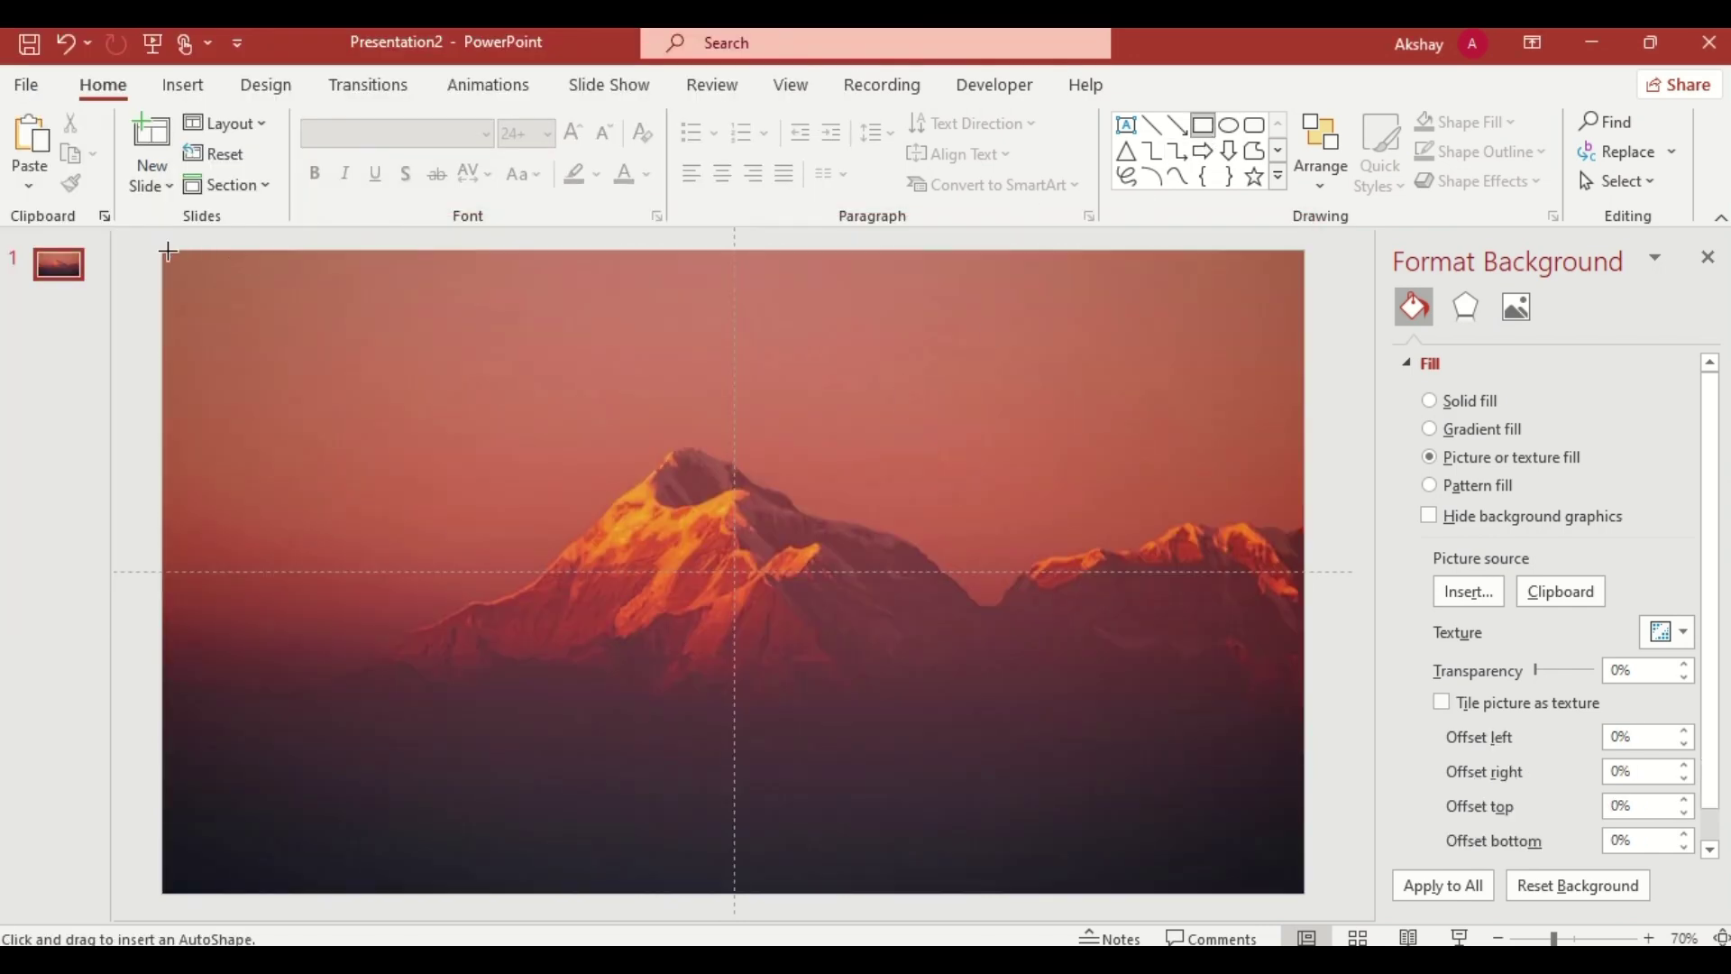
left_click_drag(213, 331, 1303, 894)
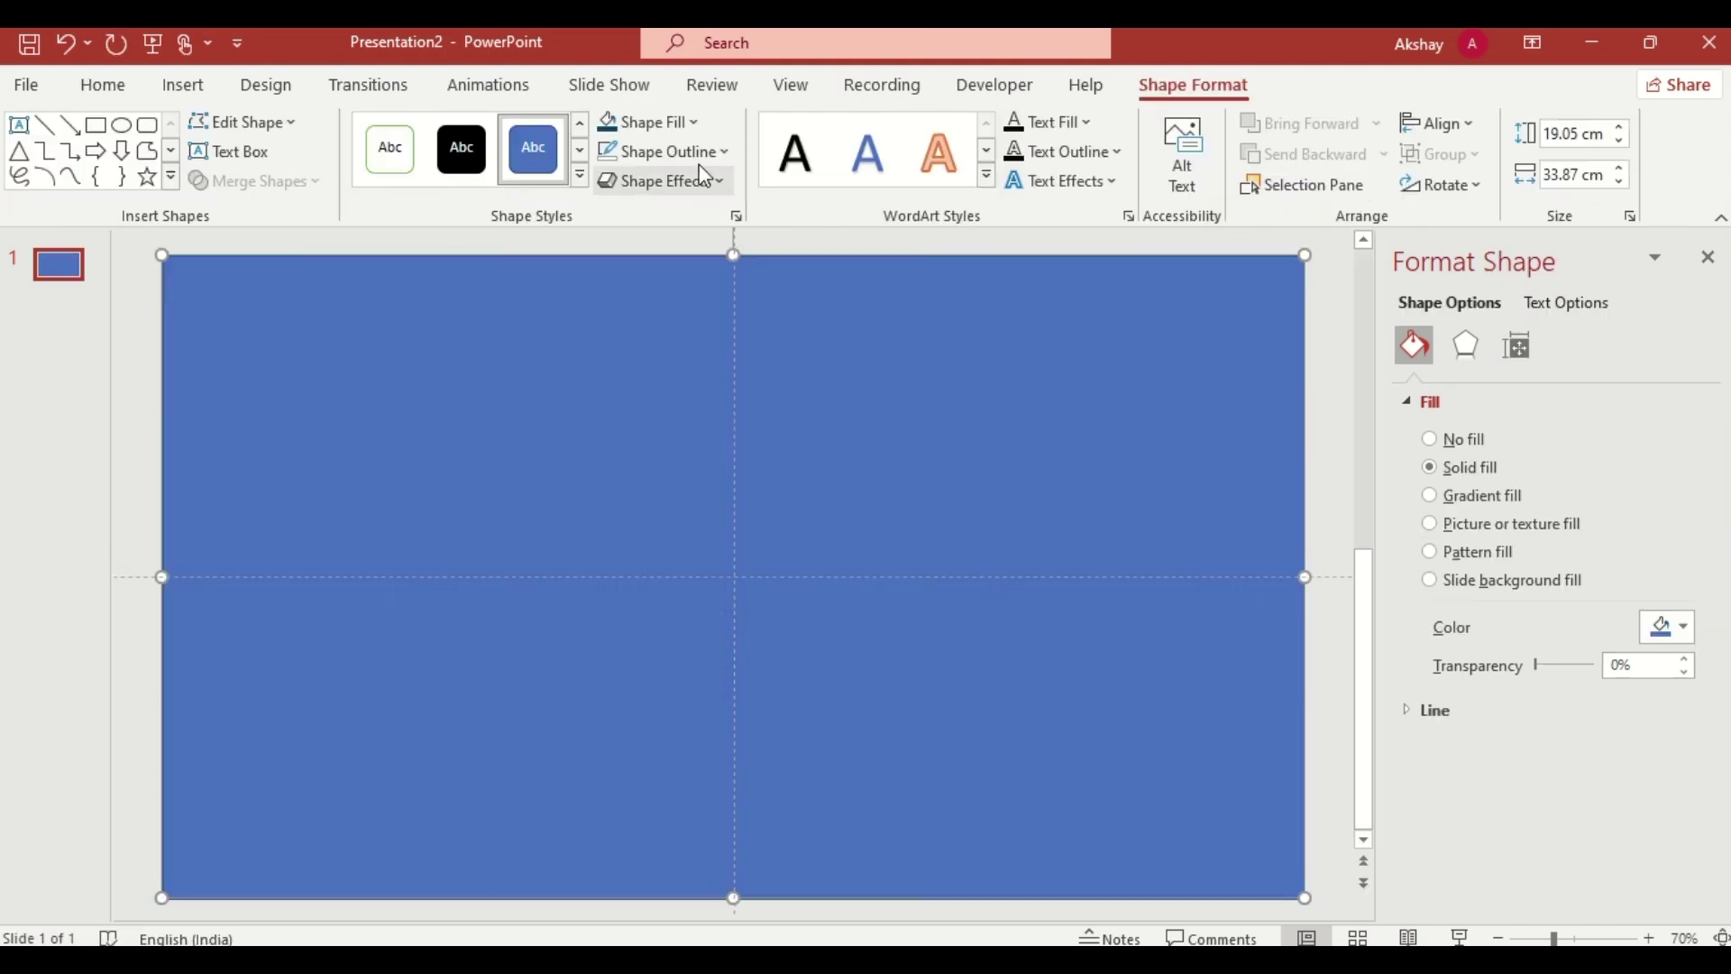
left_click(724, 151)
left_click(705, 441)
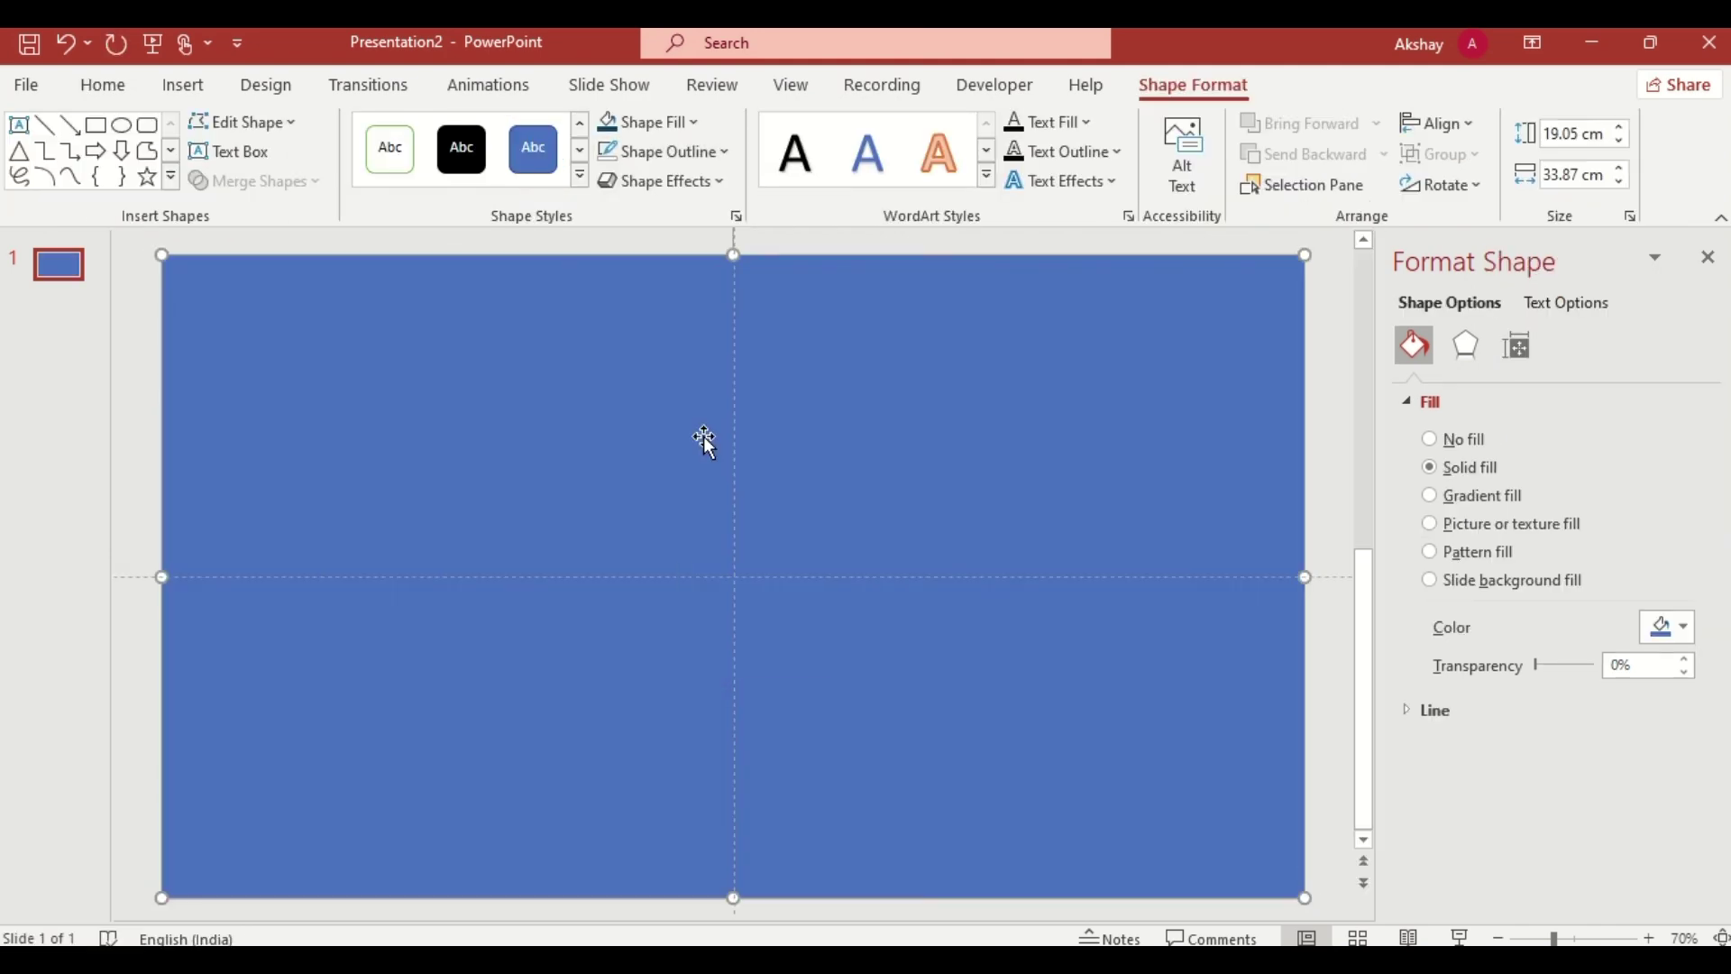
Step: Give the rectangle a black linear 0° gradient, with the right stop at 40% transparency
left_click(1430, 496)
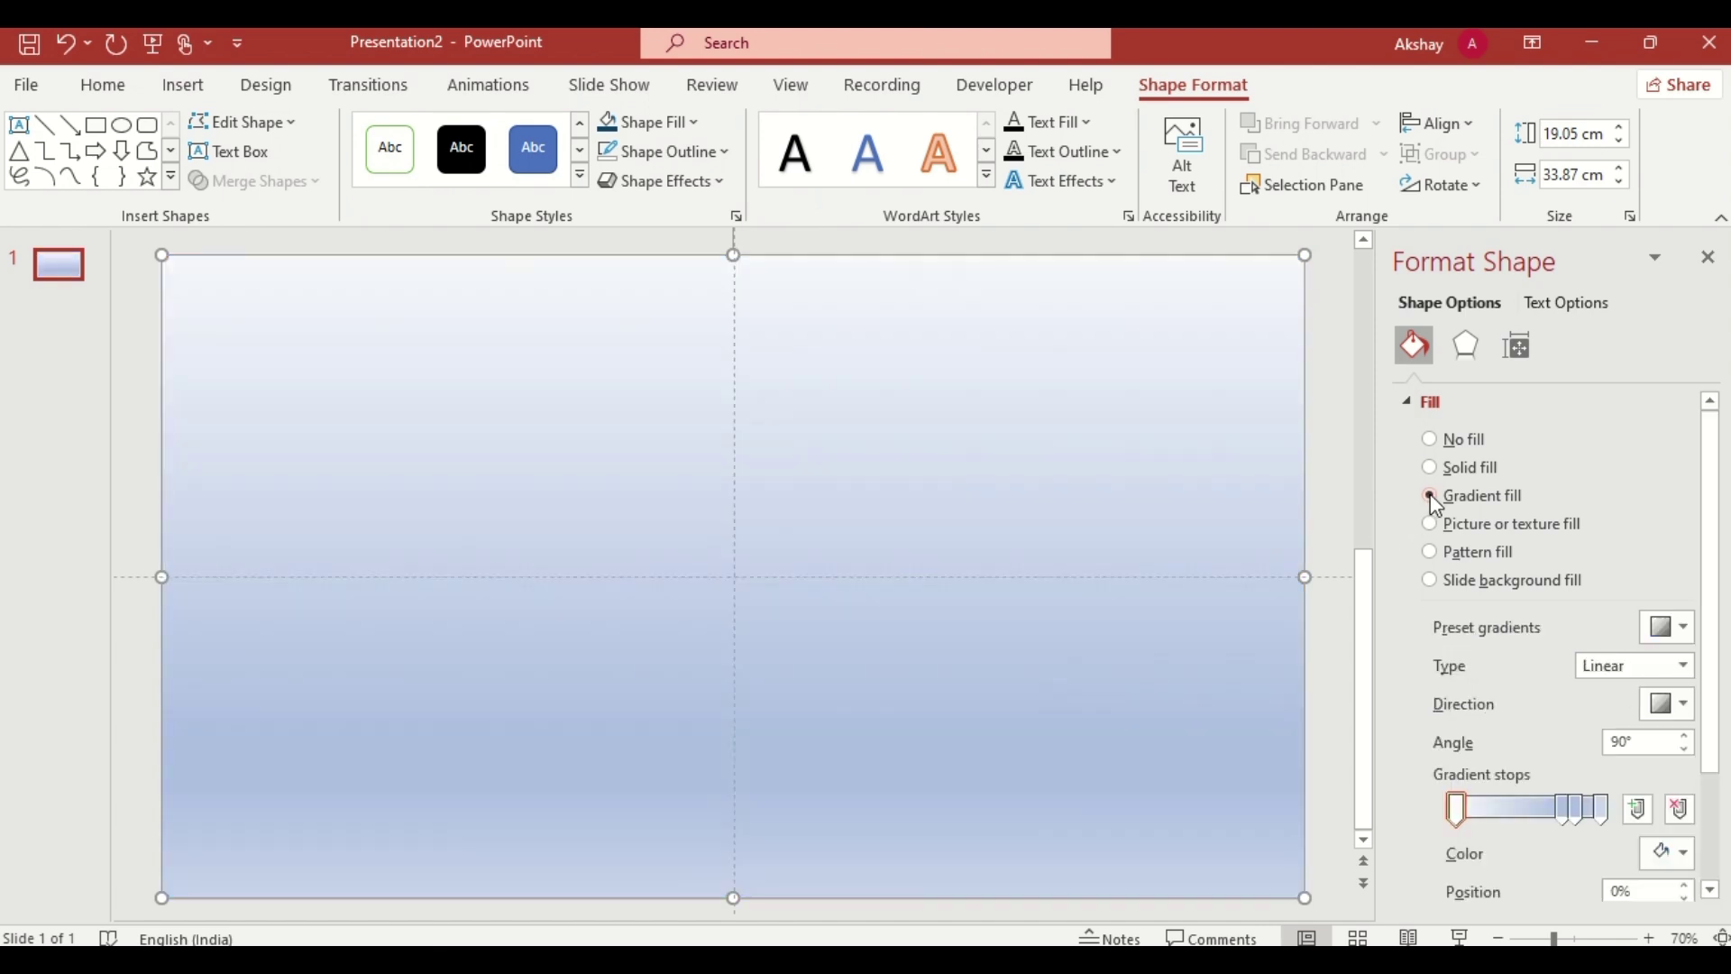
scroll(1555, 608, "down", 3)
left_click(1683, 555)
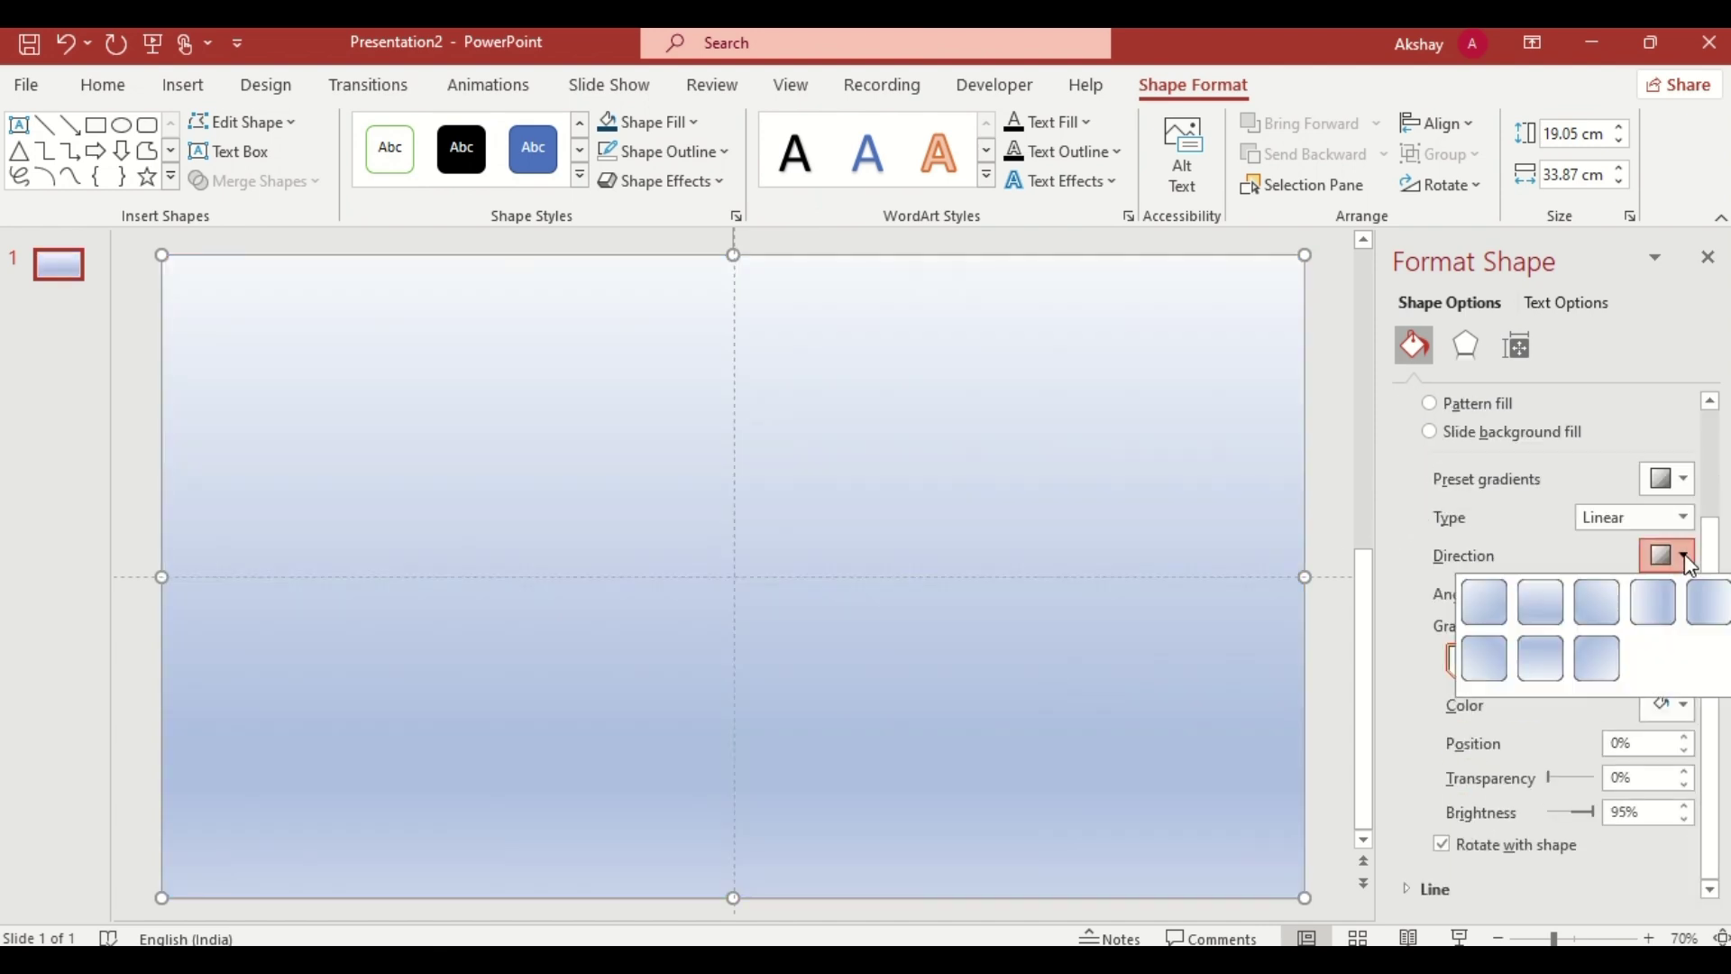
left_click(1659, 610)
left_click(1685, 703)
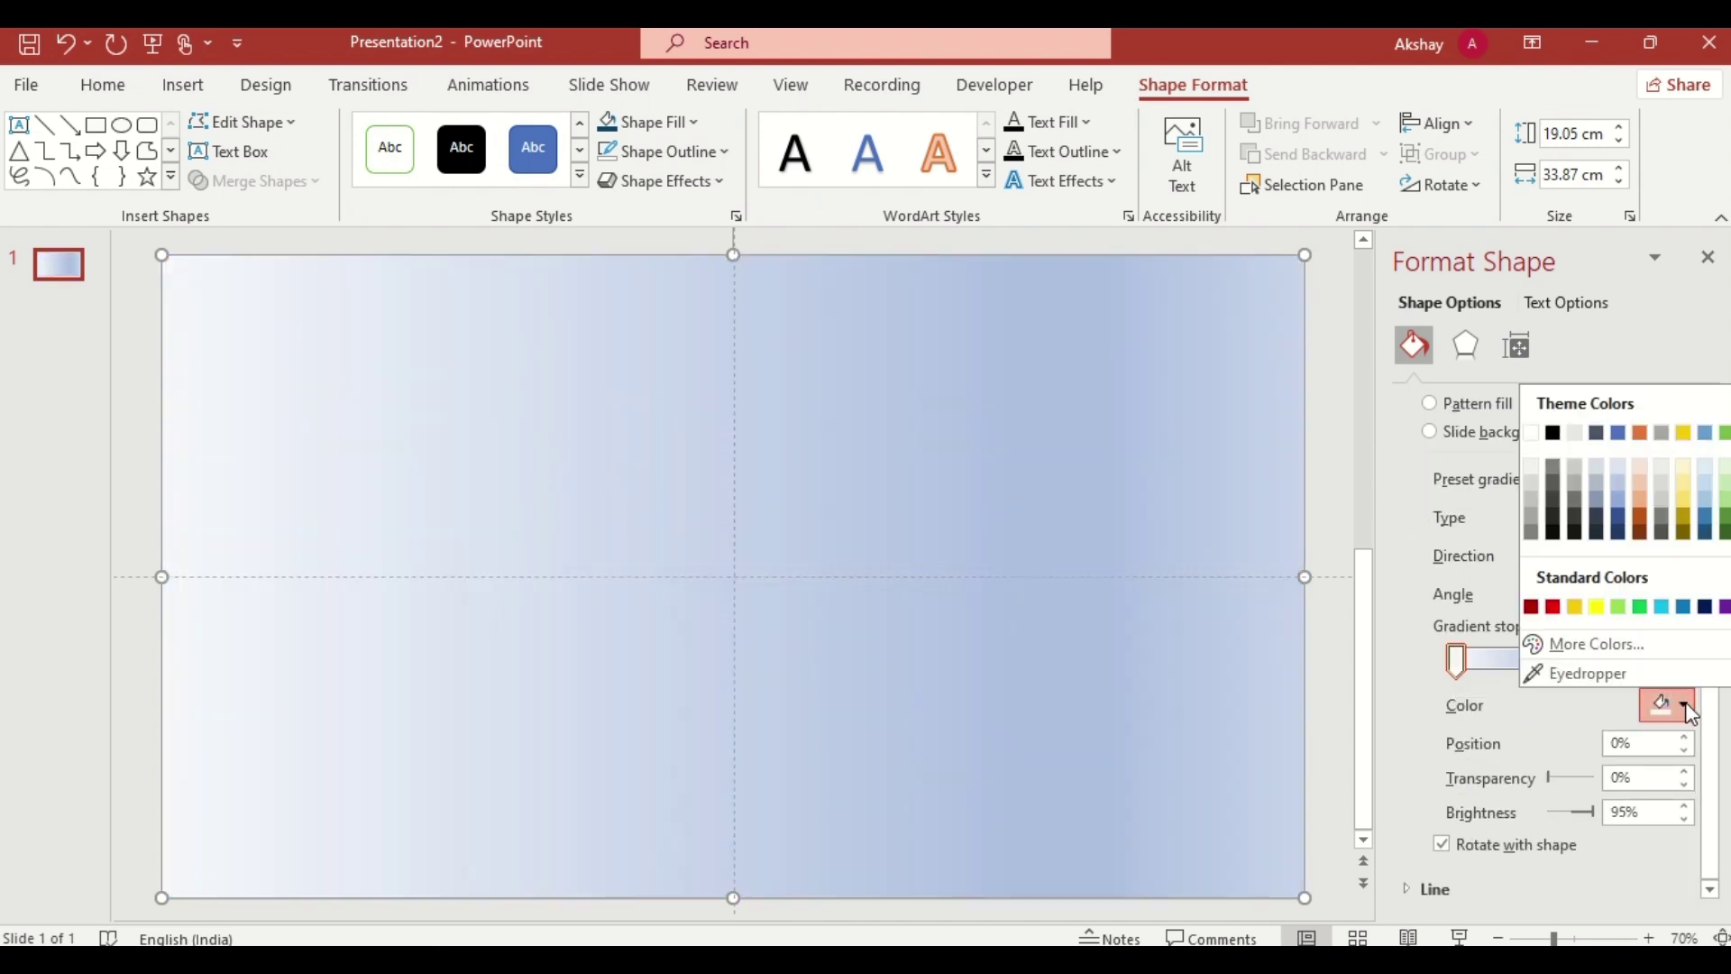
left_click(1553, 435)
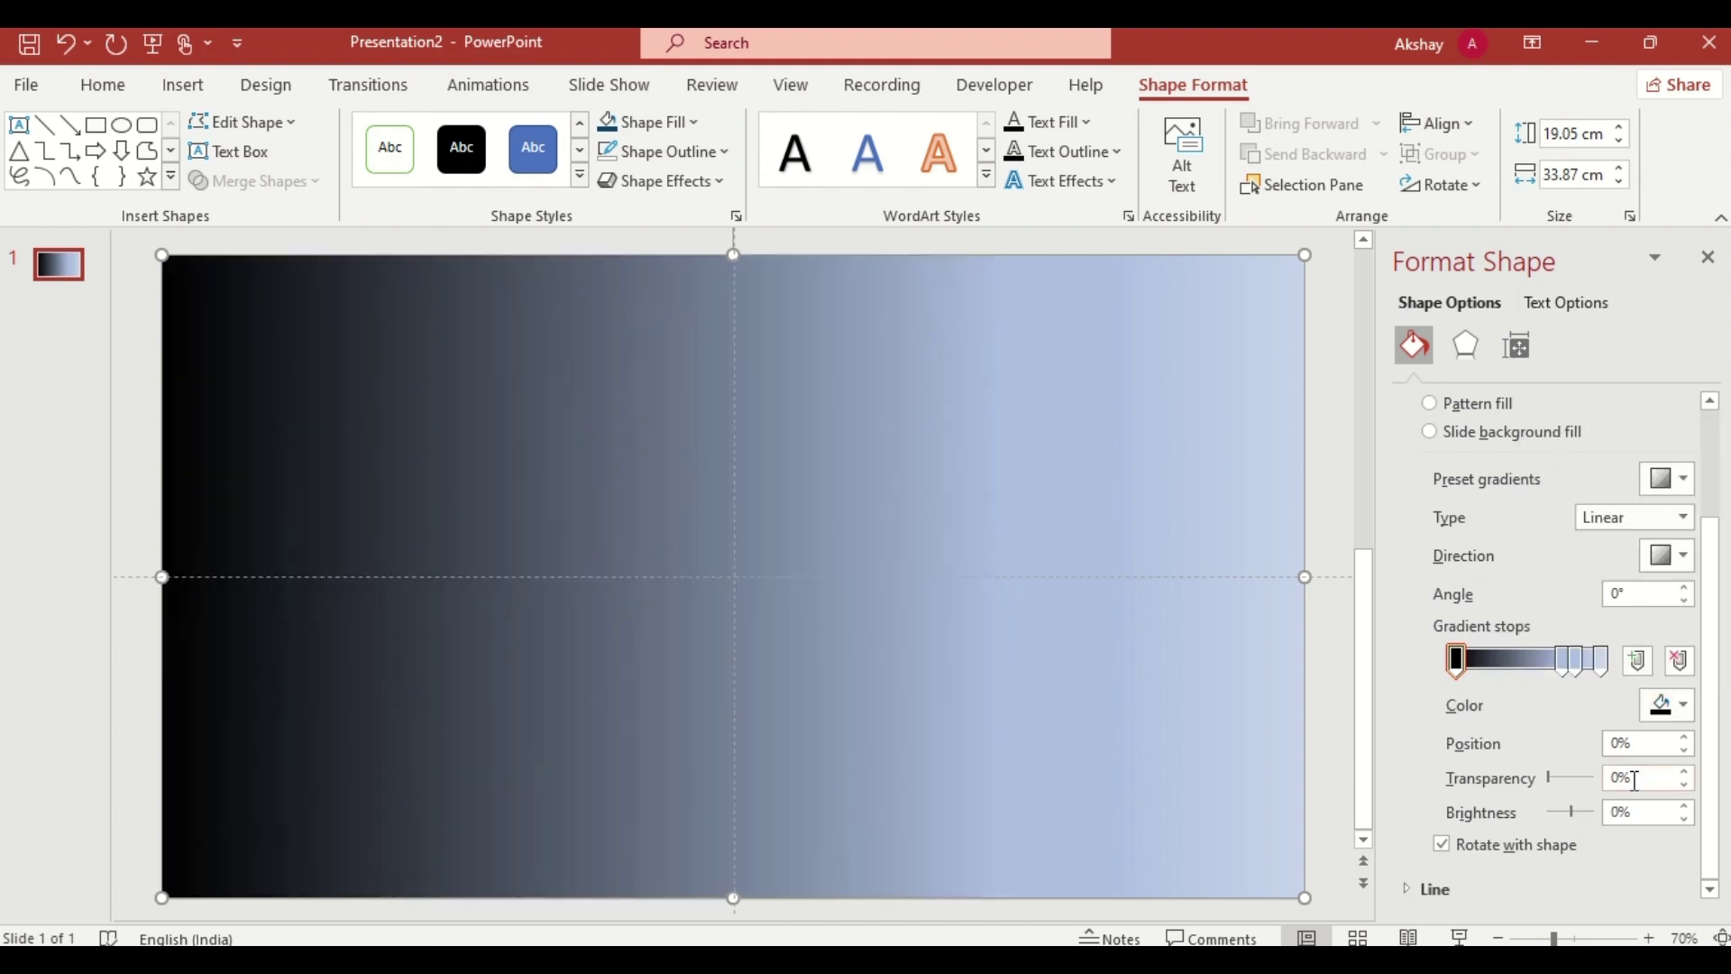
left_click(1649, 779)
type("100")
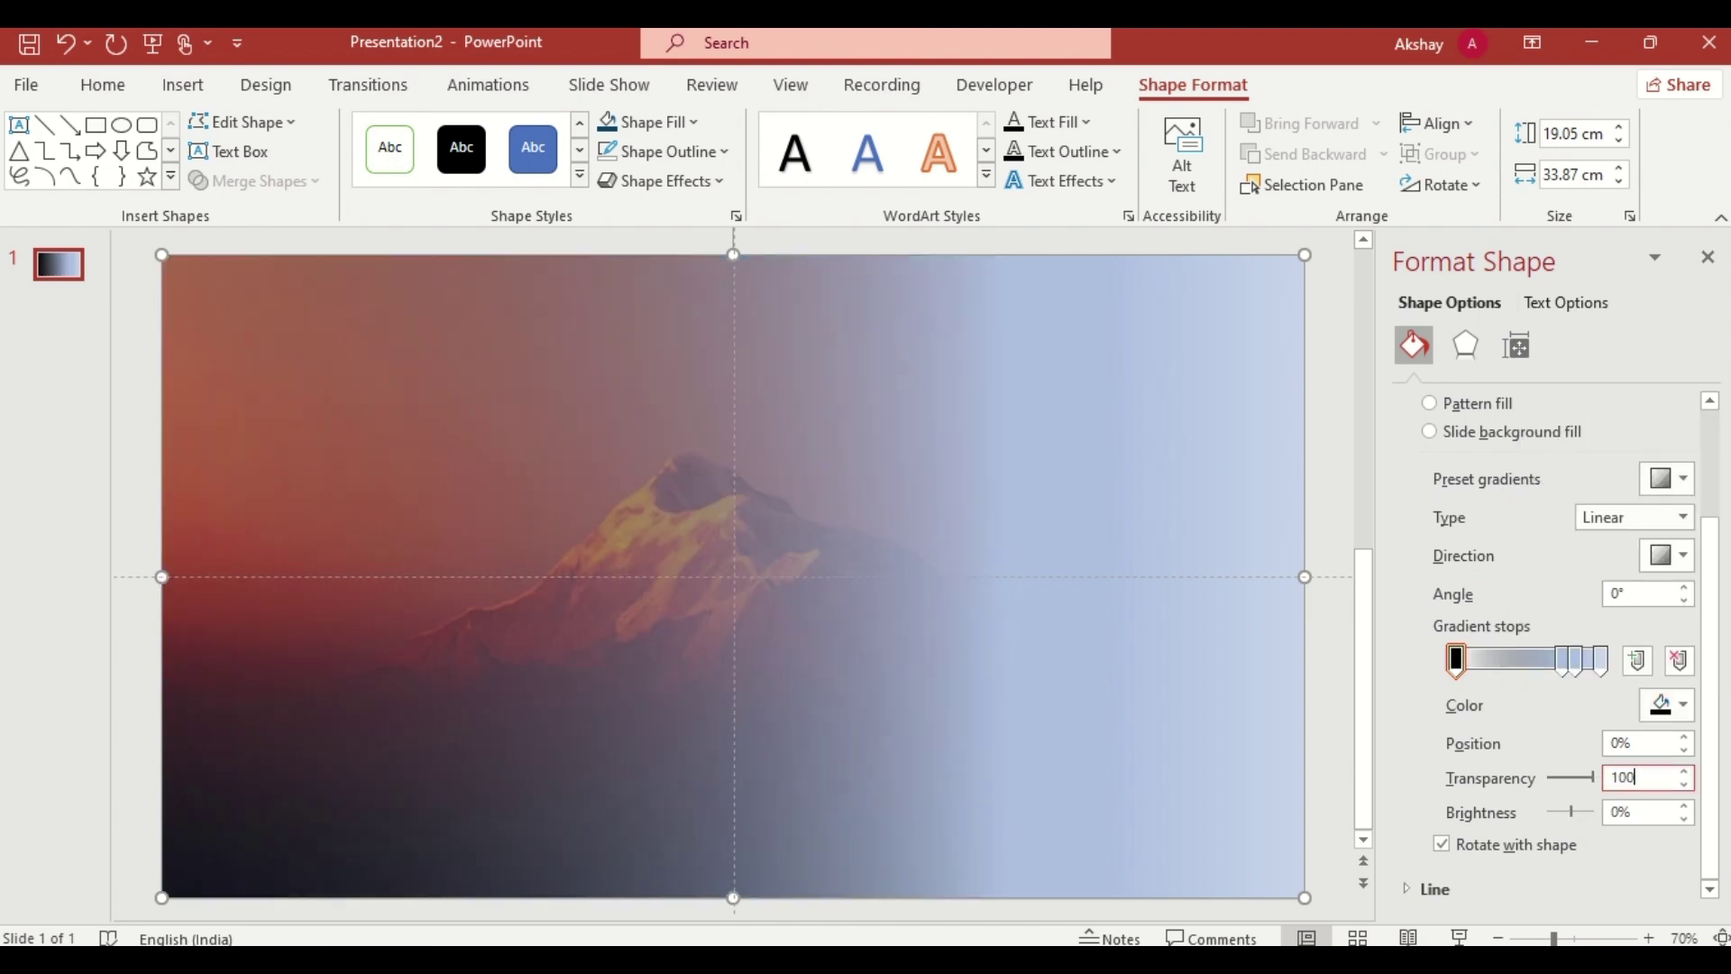
left_click_drag(1565, 660, 1572, 731)
left_click(1684, 706)
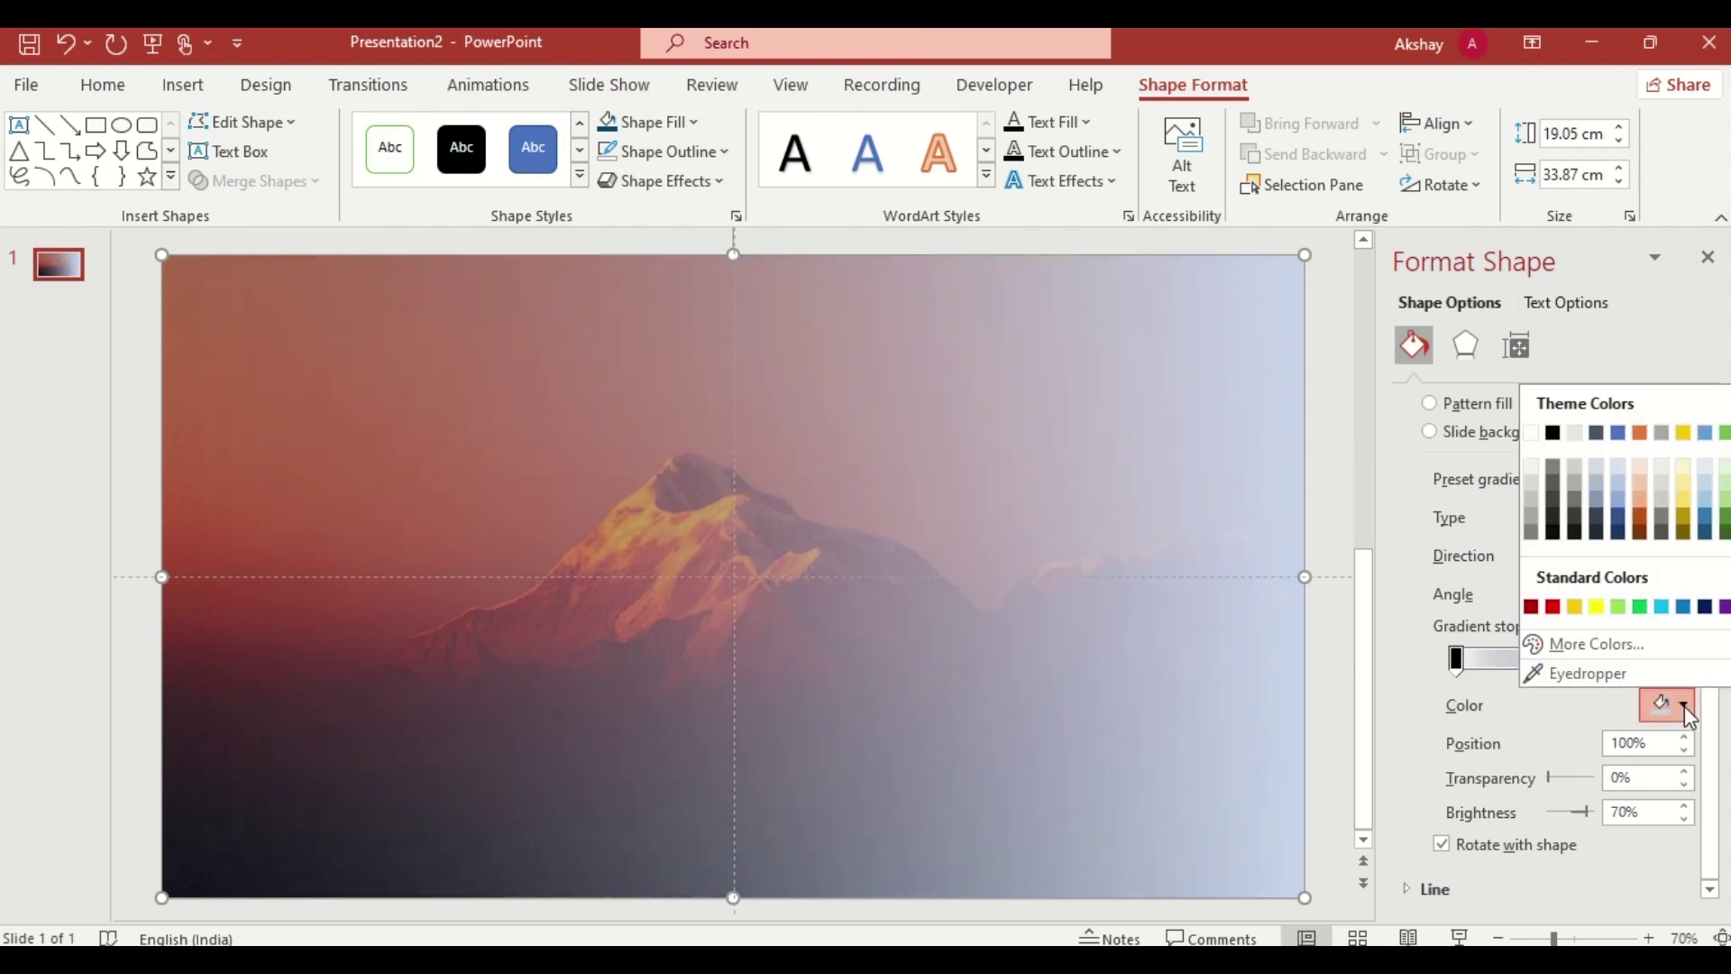
left_click(1553, 433)
left_click(1636, 779)
type("0")
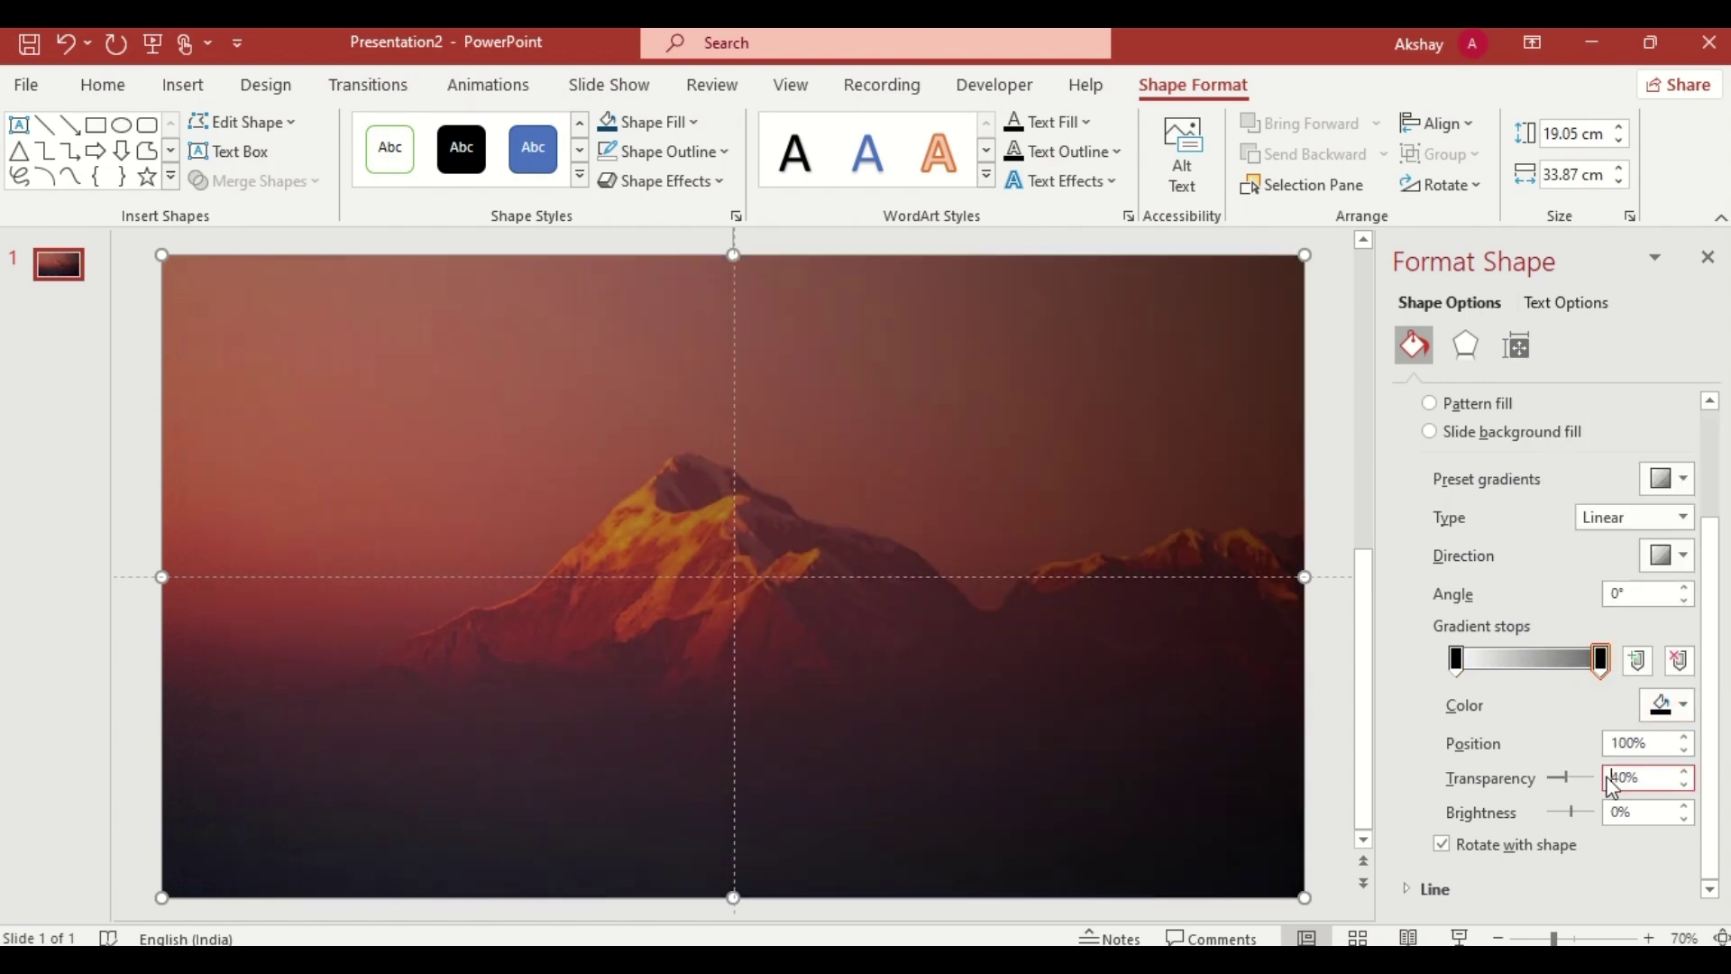
key("Return")
Step: Insert a Picture Caption List SmartArt and convert it to shapes
left_click(182, 85)
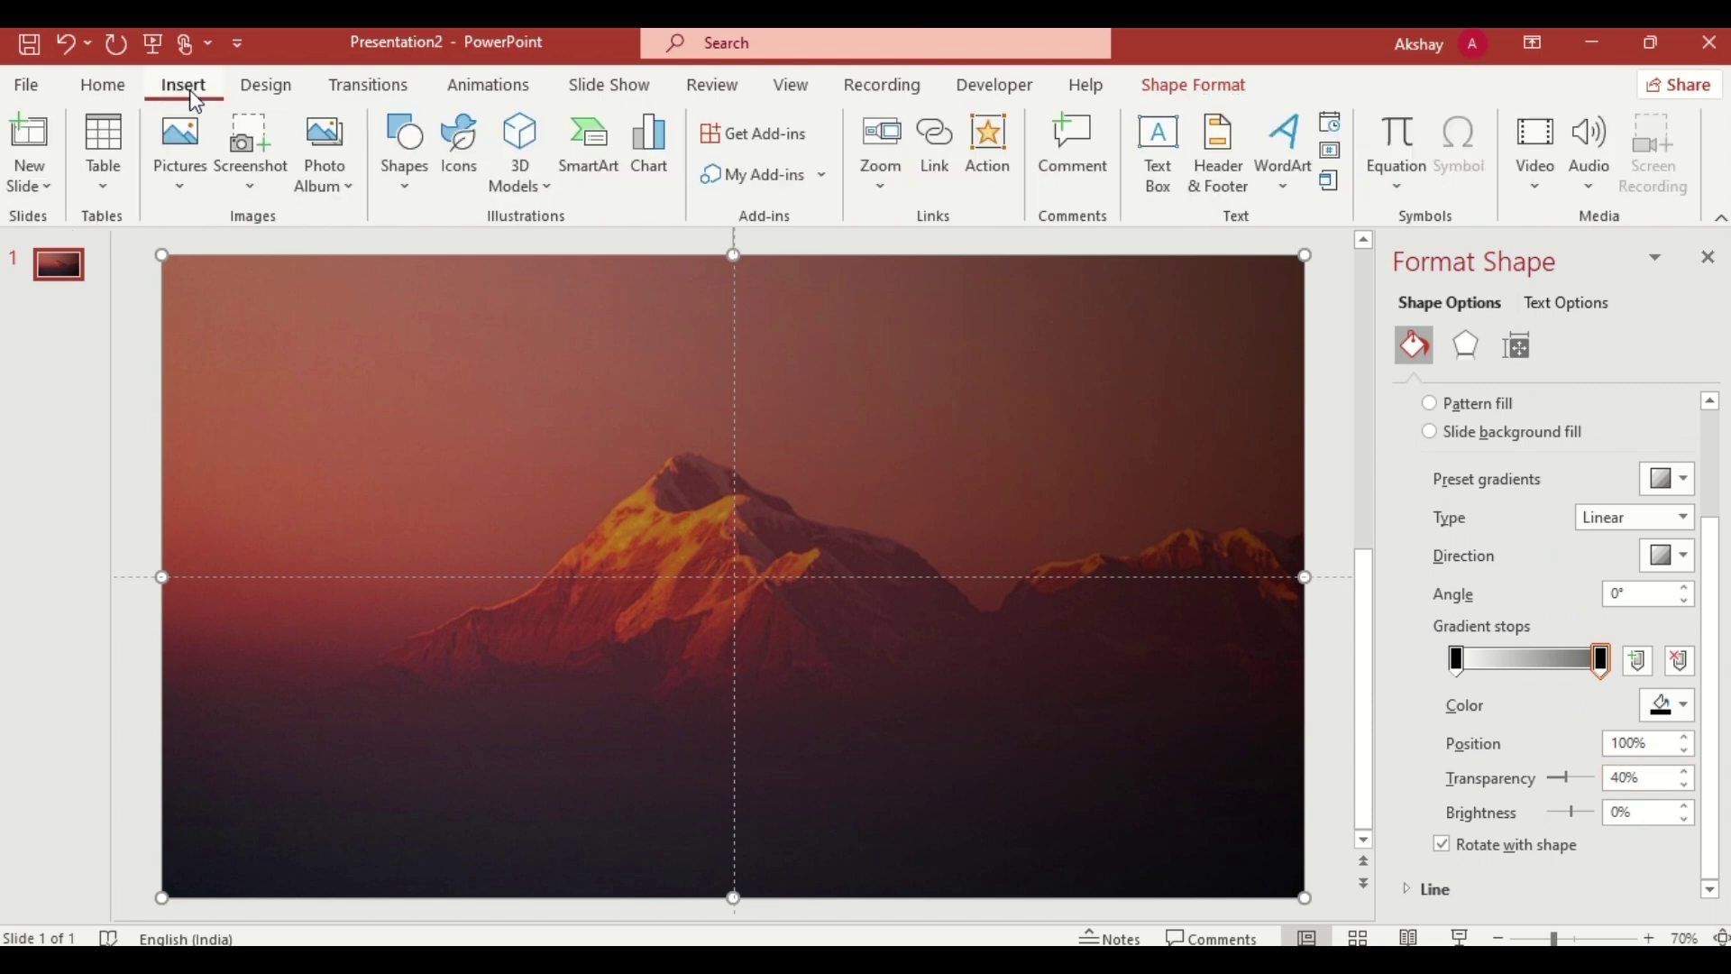
left_click(588, 146)
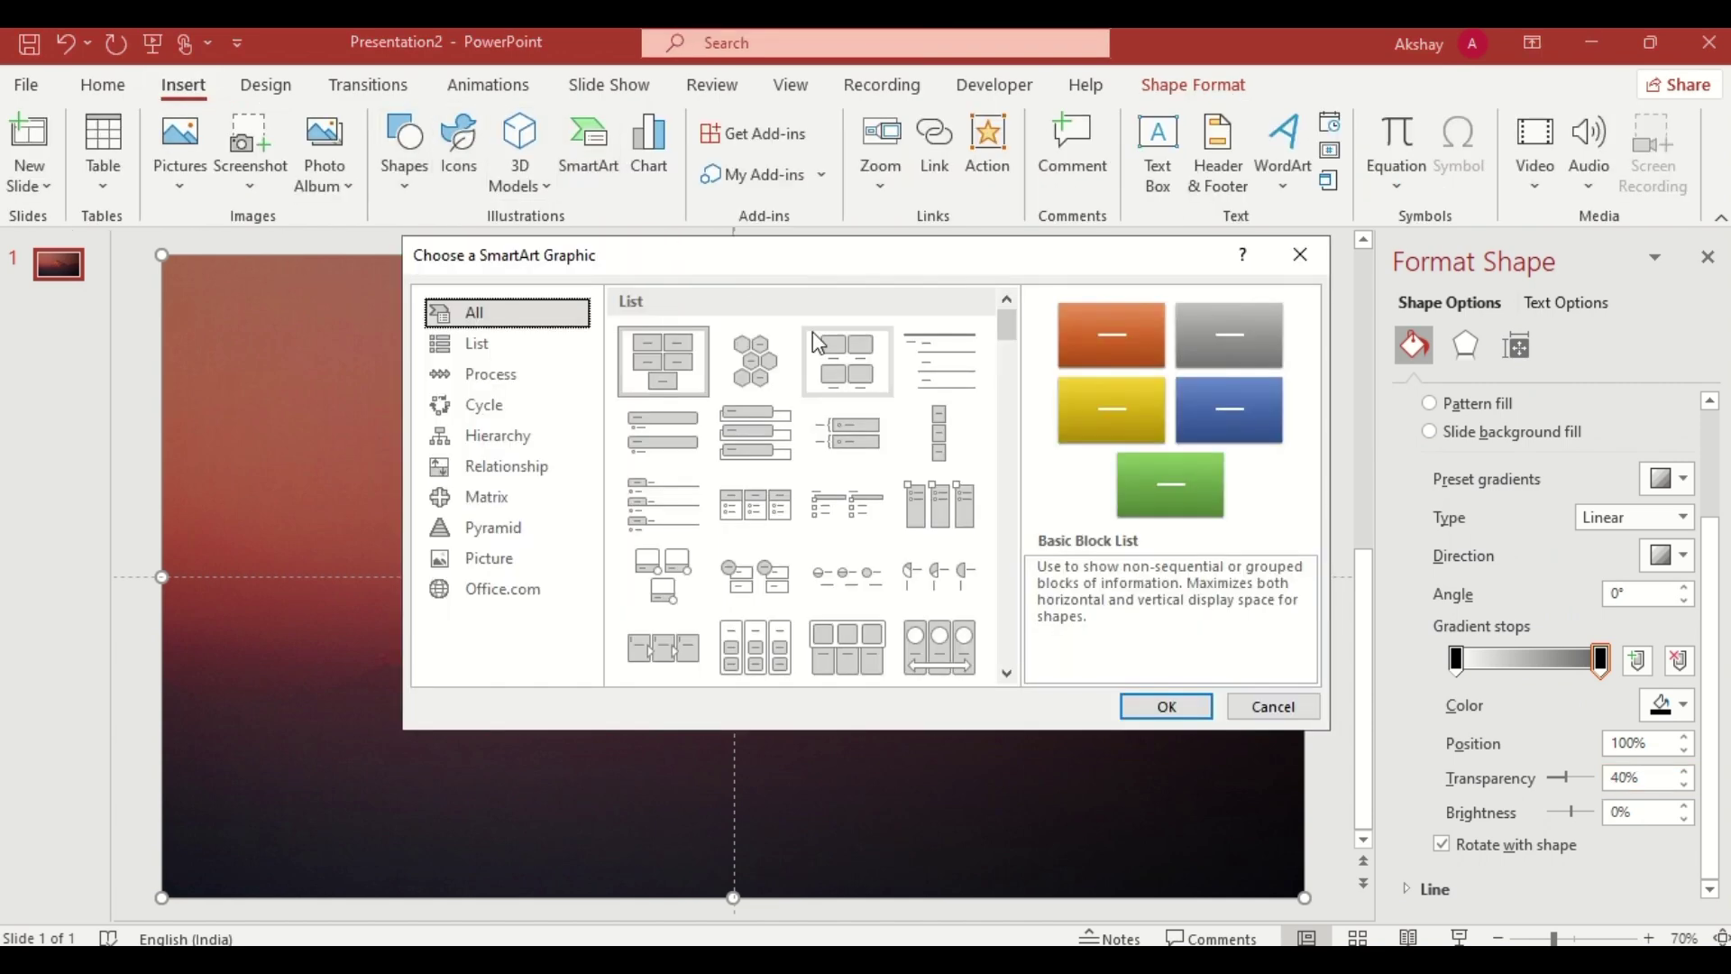
left_click(837, 366)
left_click(1164, 707)
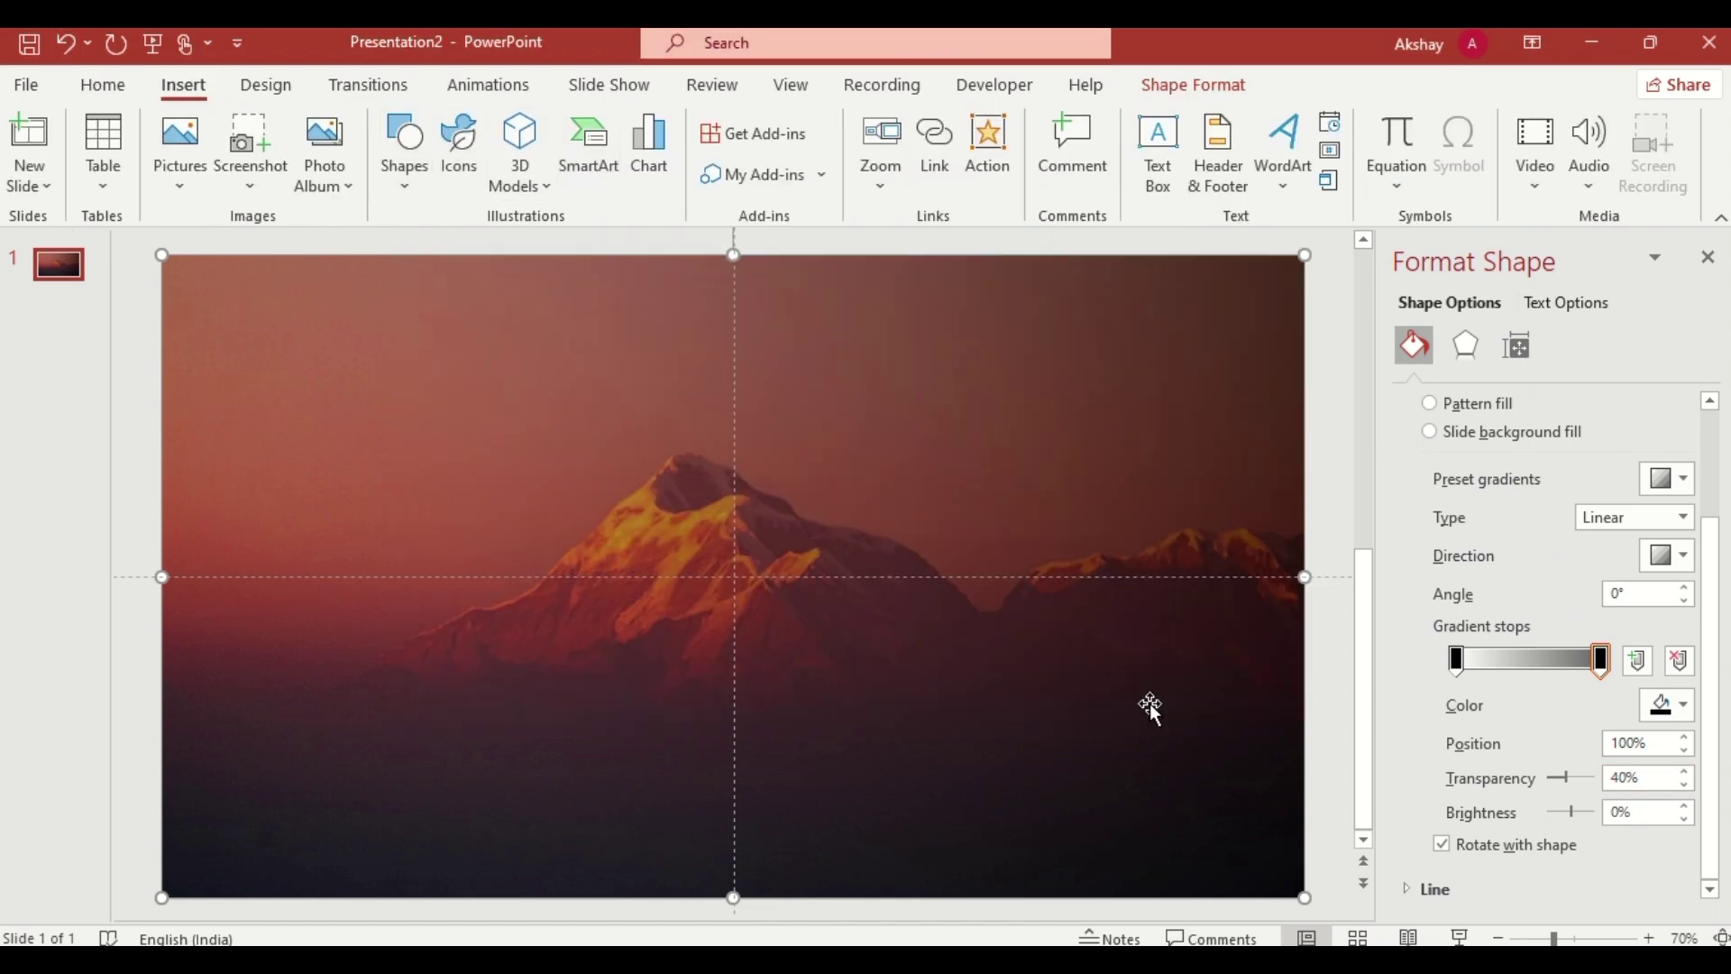
left_click(1654, 162)
left_click(1646, 304)
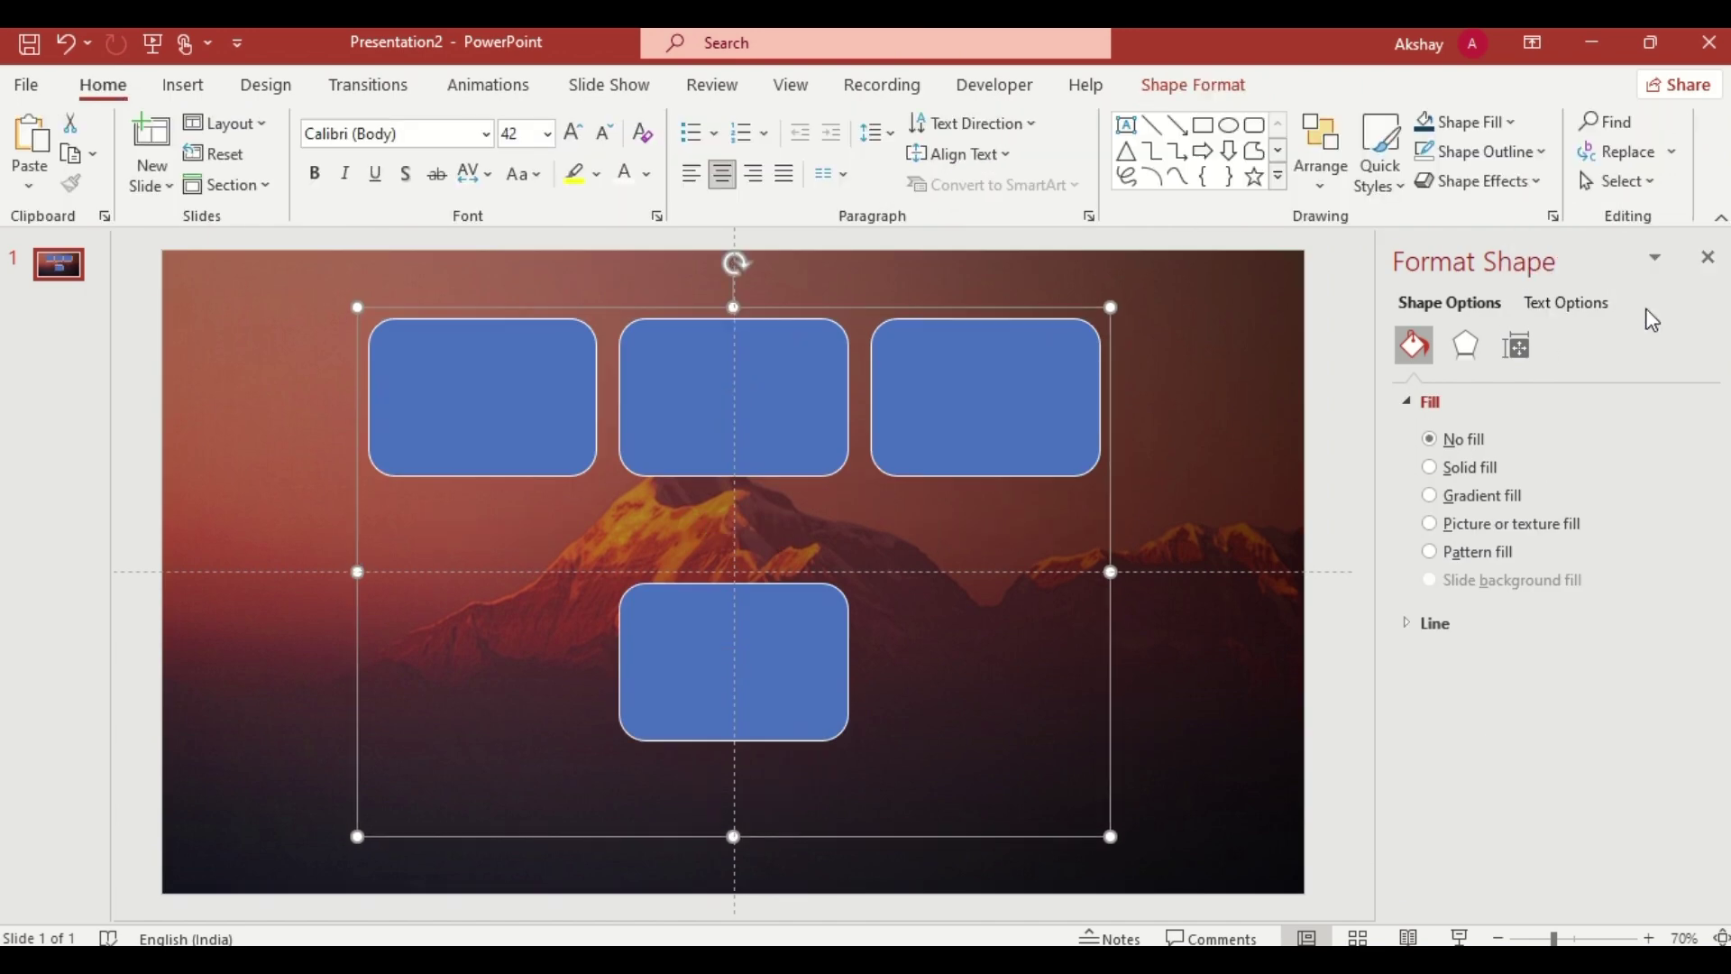
Step: Ungroup the shapes and delete the caption placeholders, keeping the rounded boxes
left_click(1320, 152)
left_click(1370, 476)
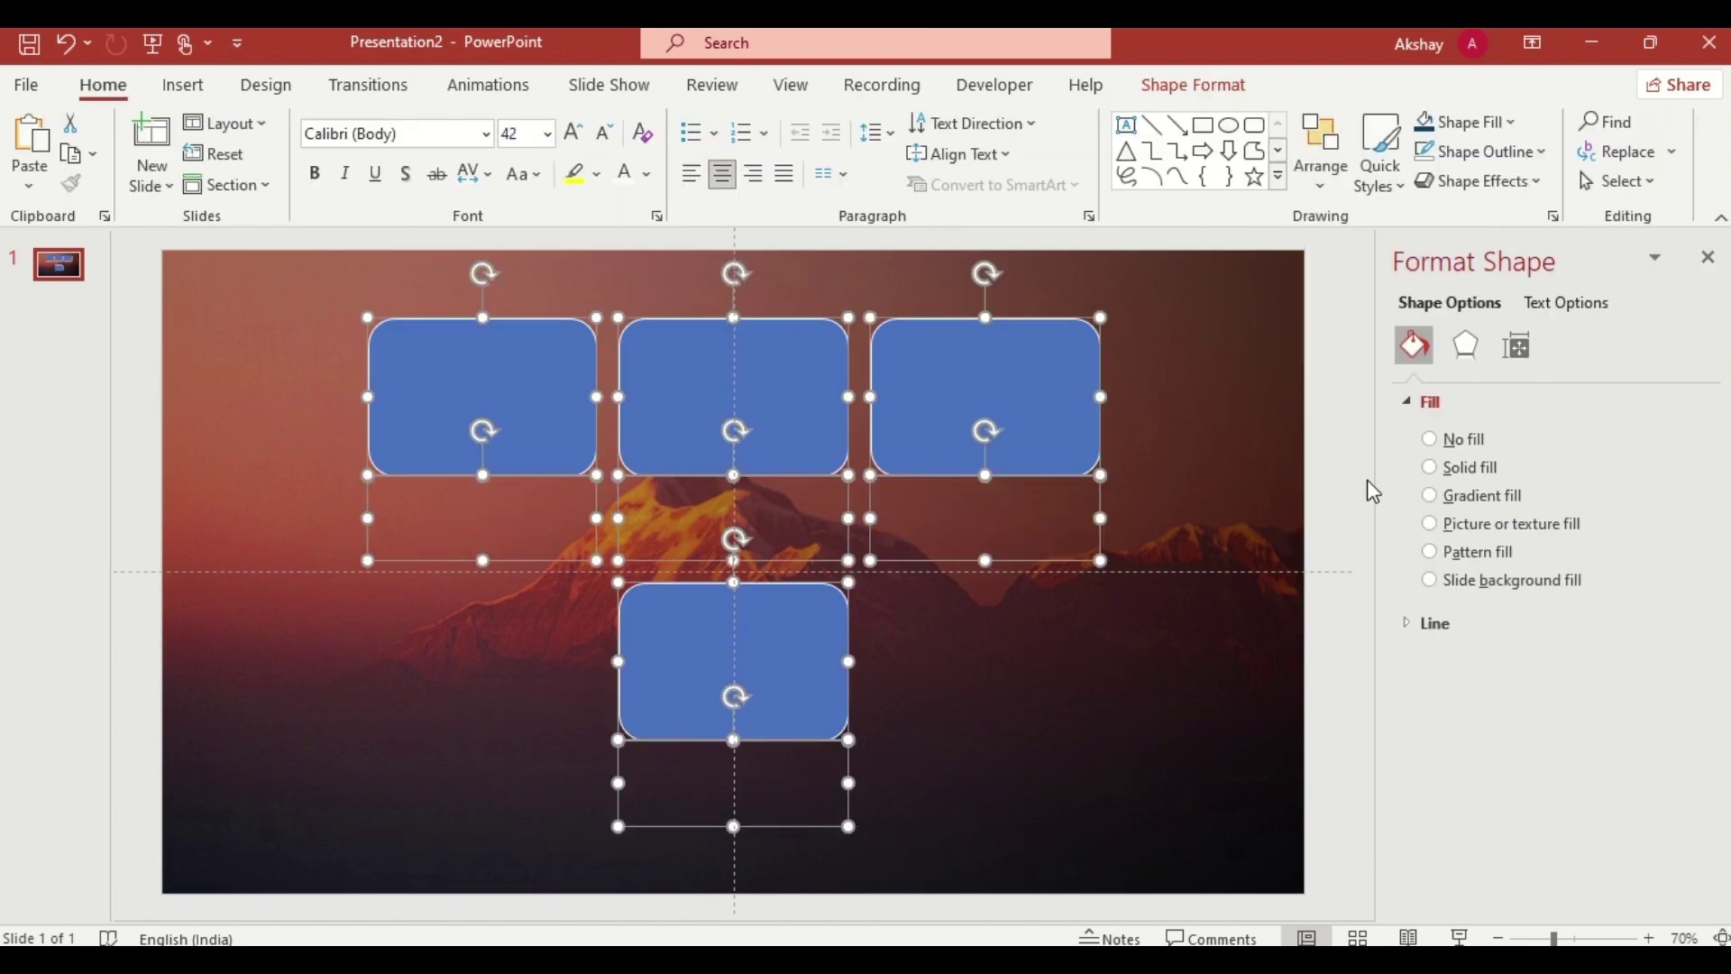
left_click(882, 432, "ctrl")
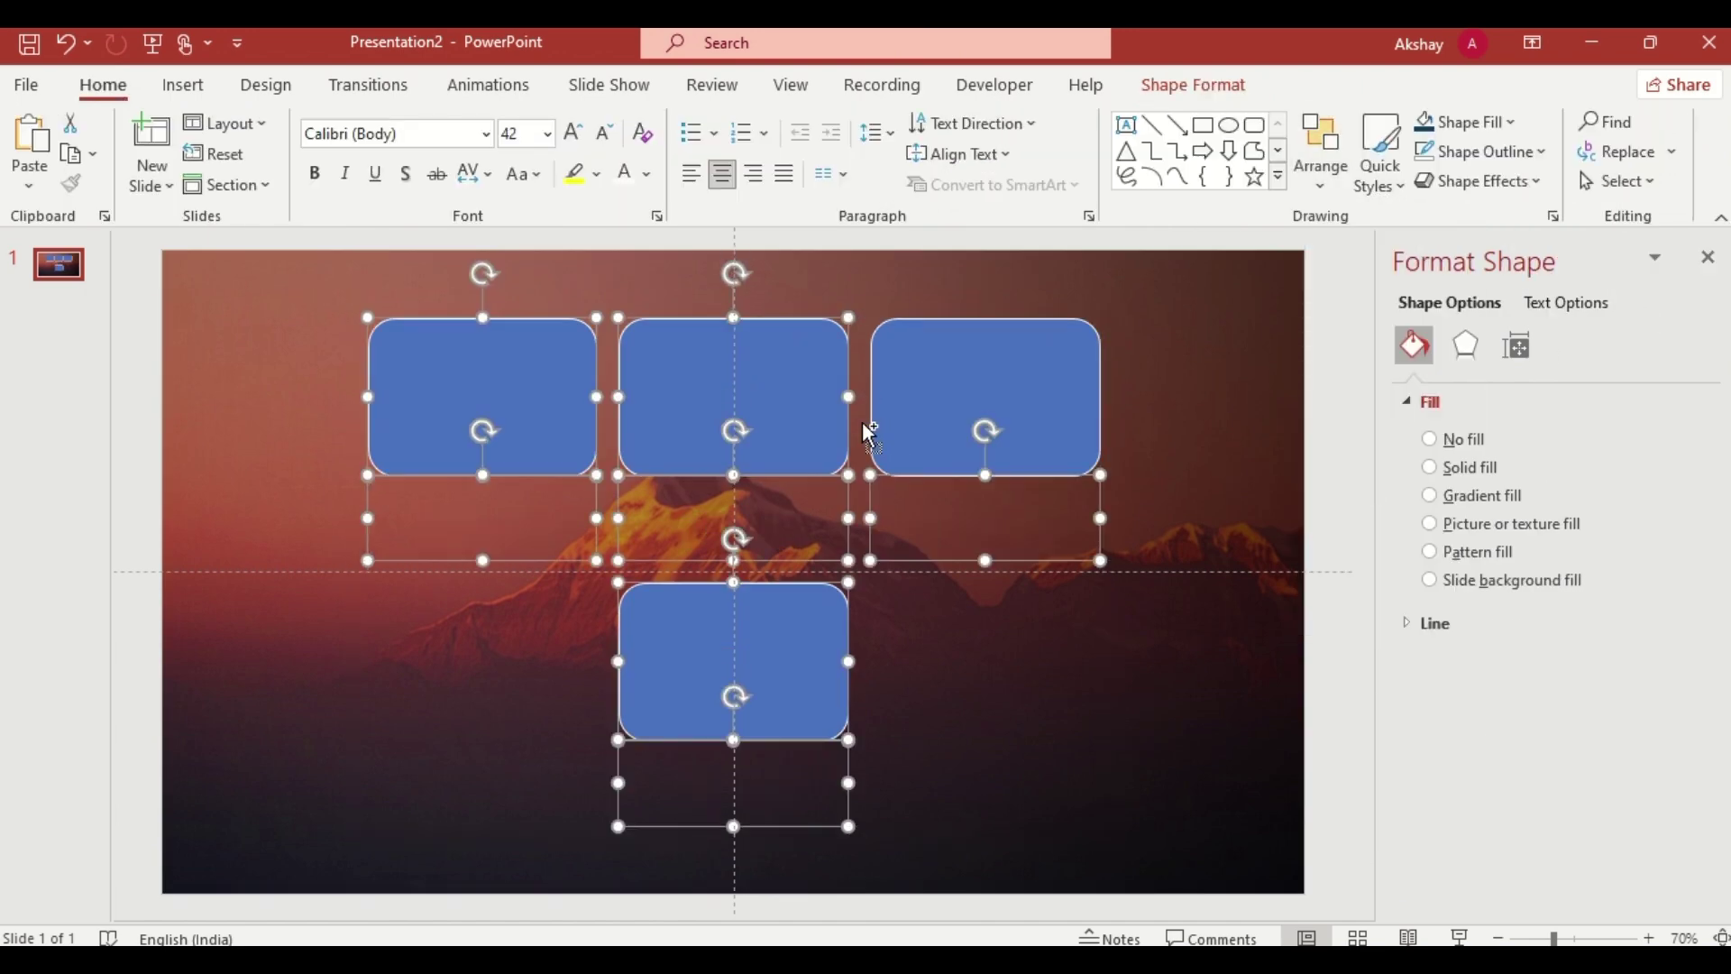
left_click(735, 384, "ctrl")
left_click(558, 367, "ctrl")
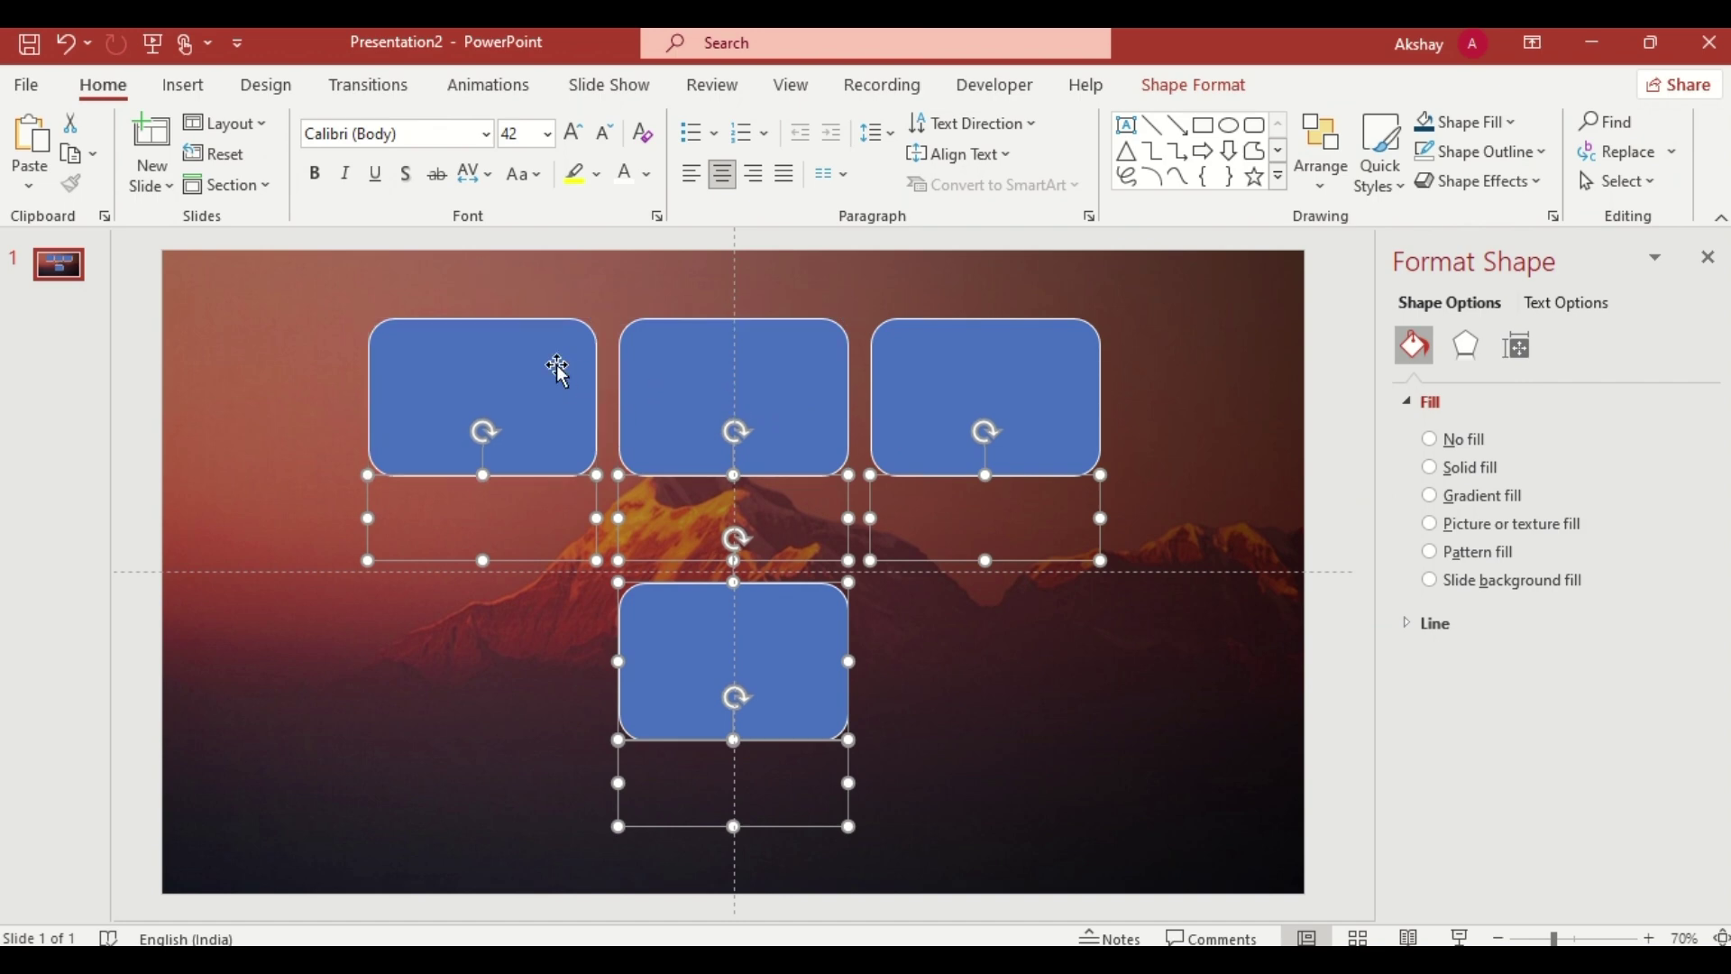
key("Delete")
Step: Select the left, middle and right rounded rectangles together
left_click(557, 366)
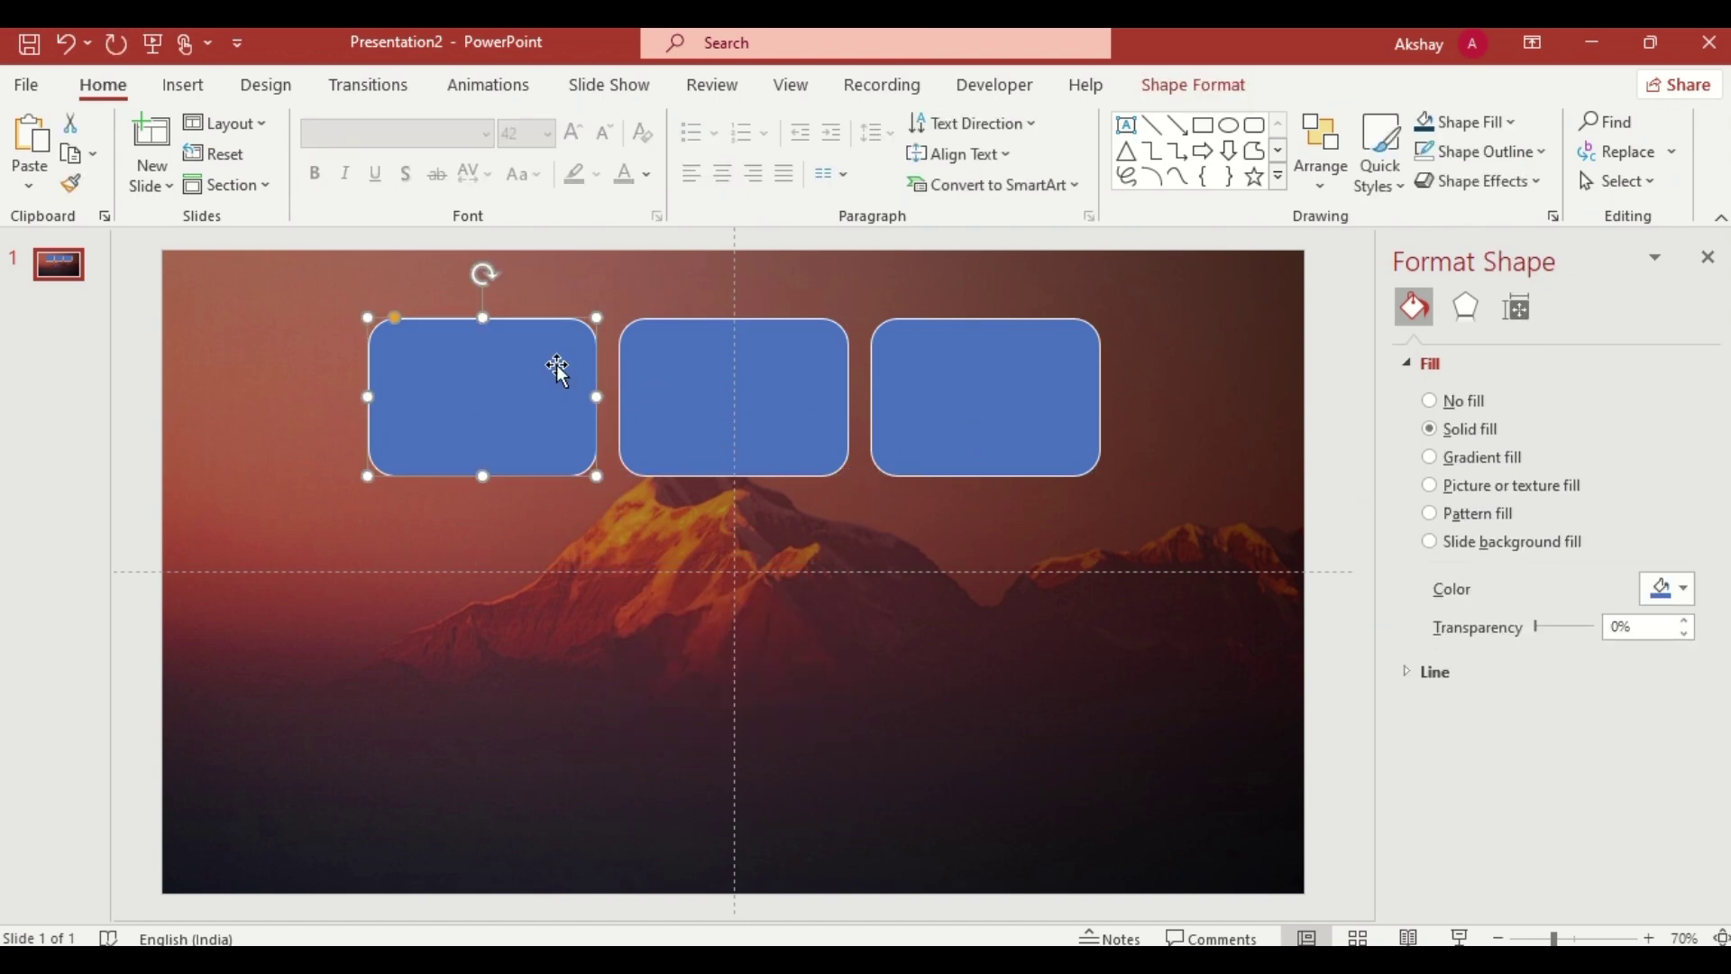
left_click(684, 410, "ctrl")
left_click(997, 418, "ctrl")
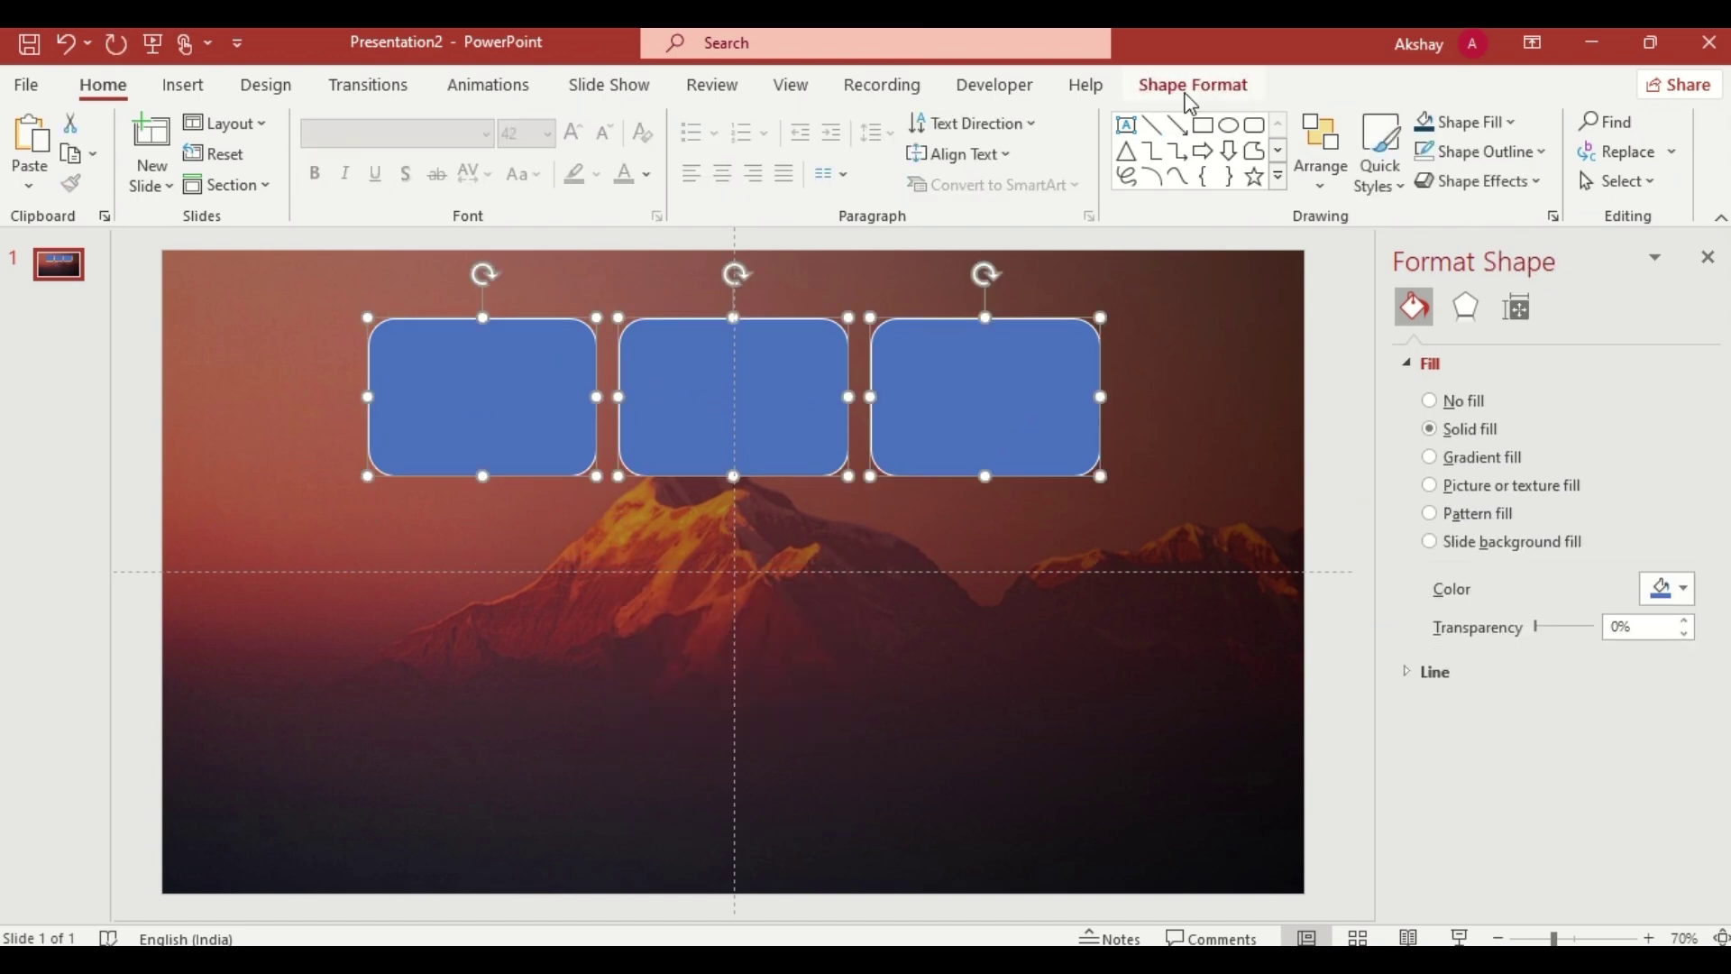
Step: Size all three rounded rectangles to 9 cm high by 6 cm wide
left_click(1194, 83)
left_click(1569, 135)
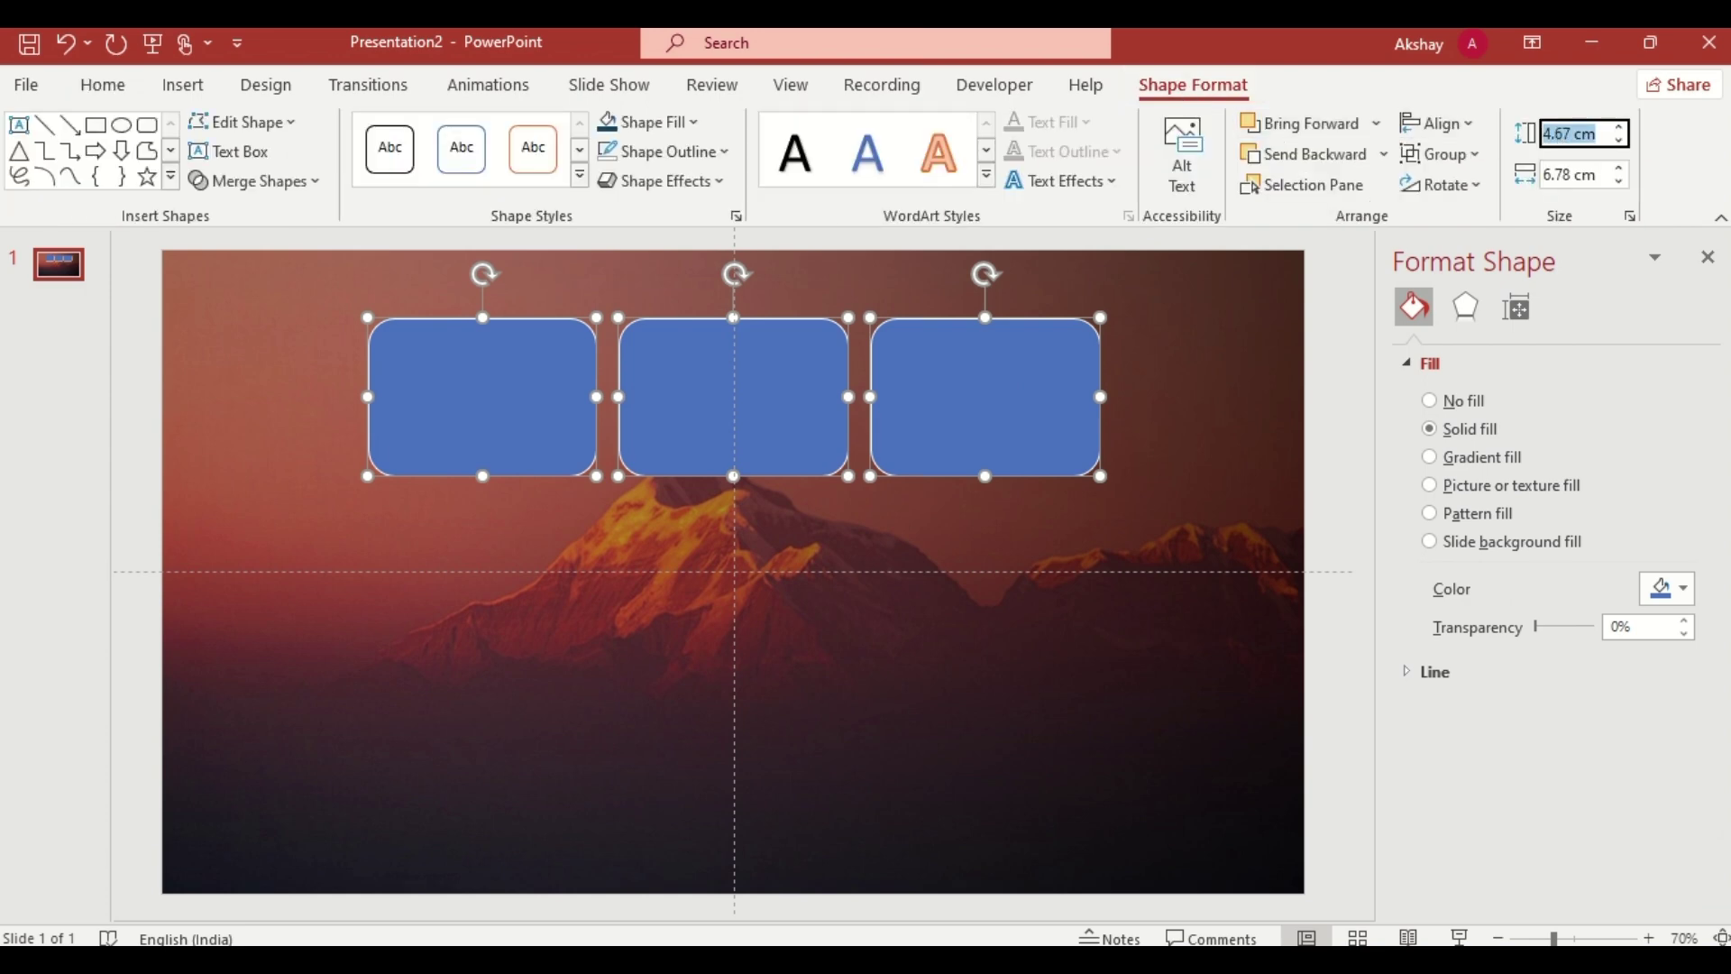
key("Return")
left_click(1566, 175)
type("6")
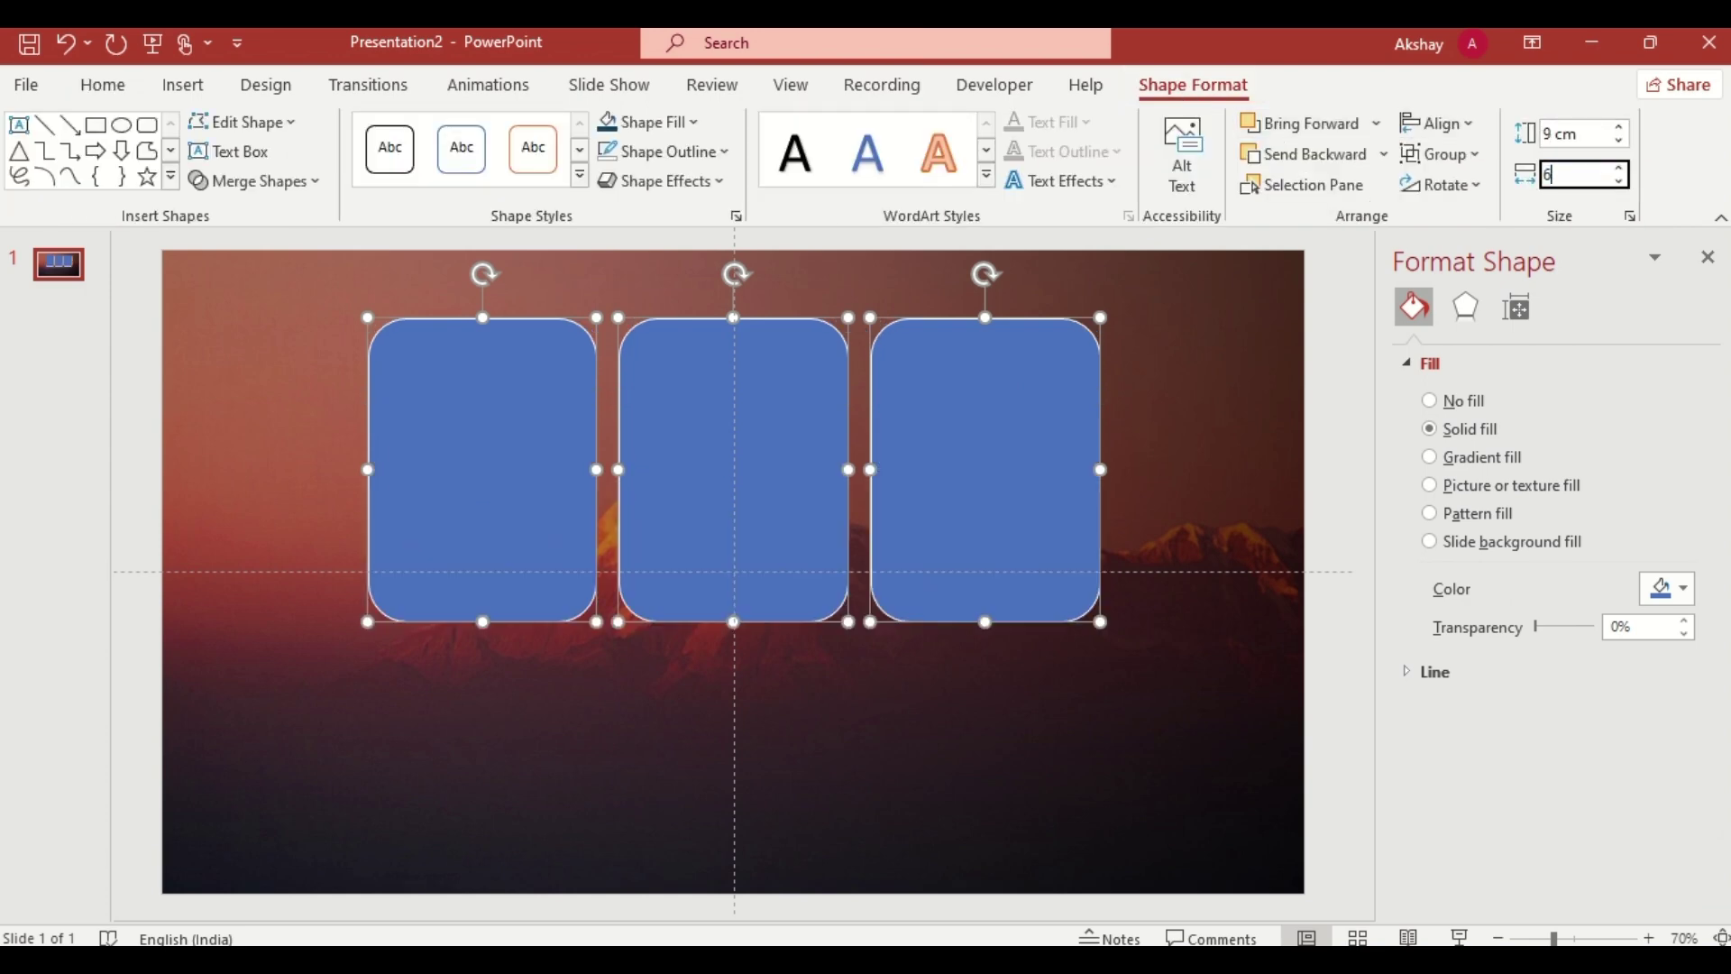
key("Return")
Step: Rotate the middle rectangle 60° and the right rectangle 120°
left_click(997, 402, "shift")
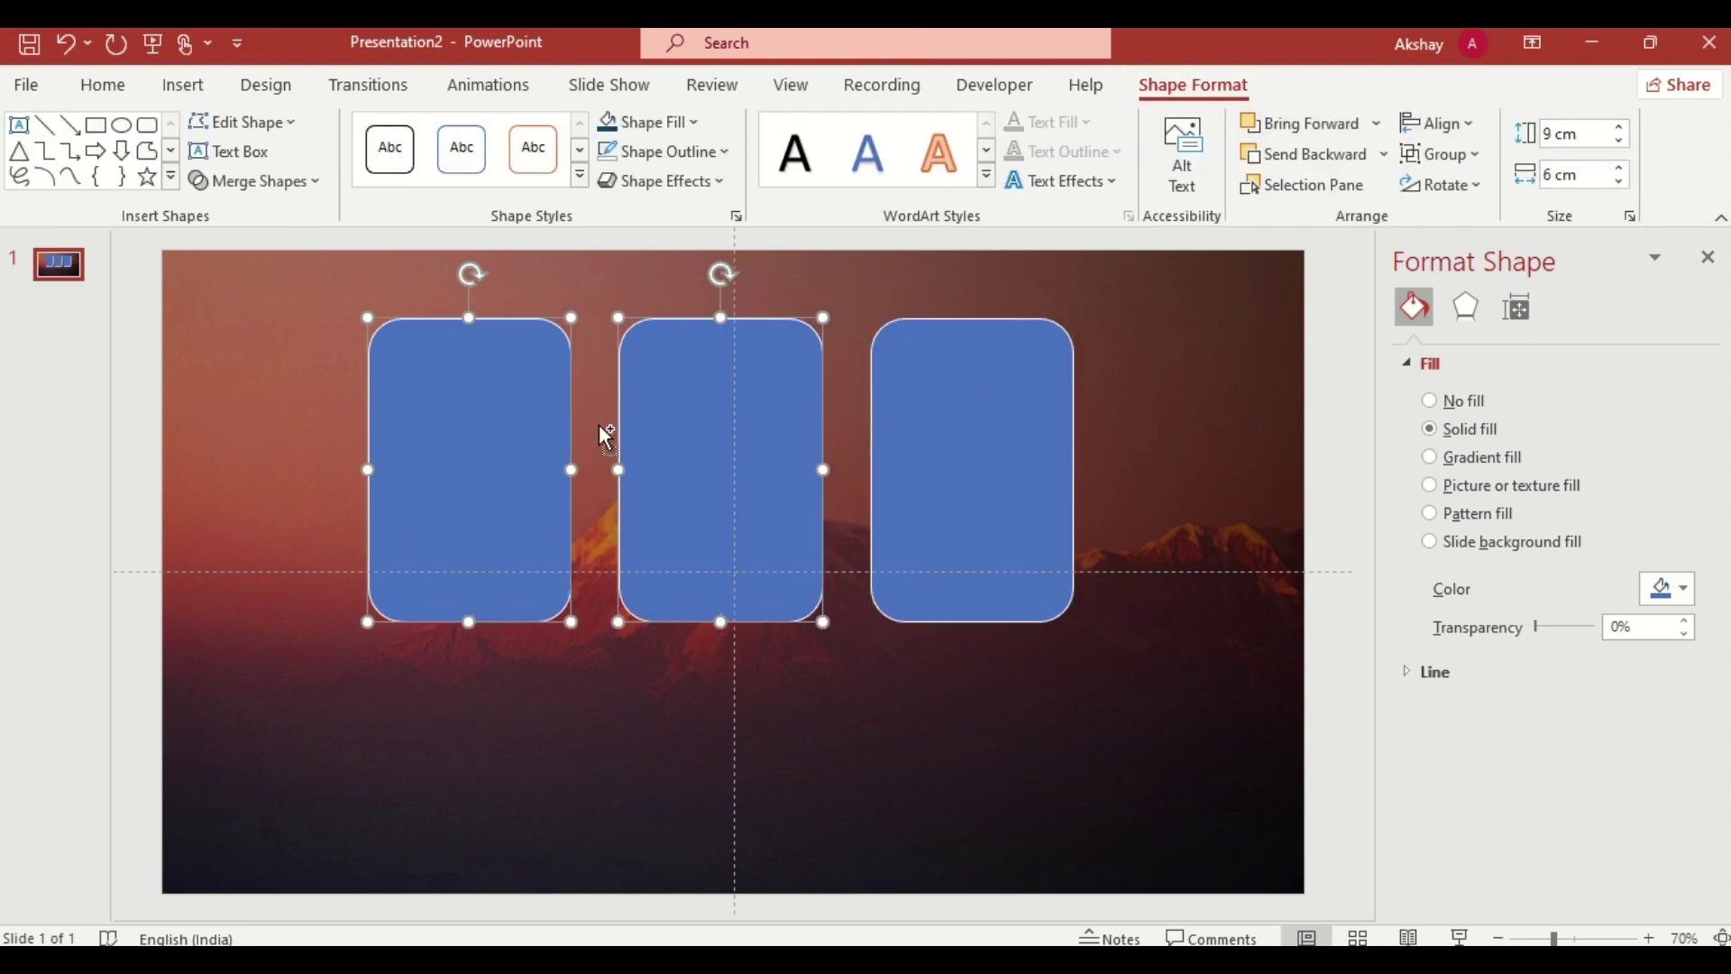
left_click(528, 440, "shift")
left_click(1520, 318)
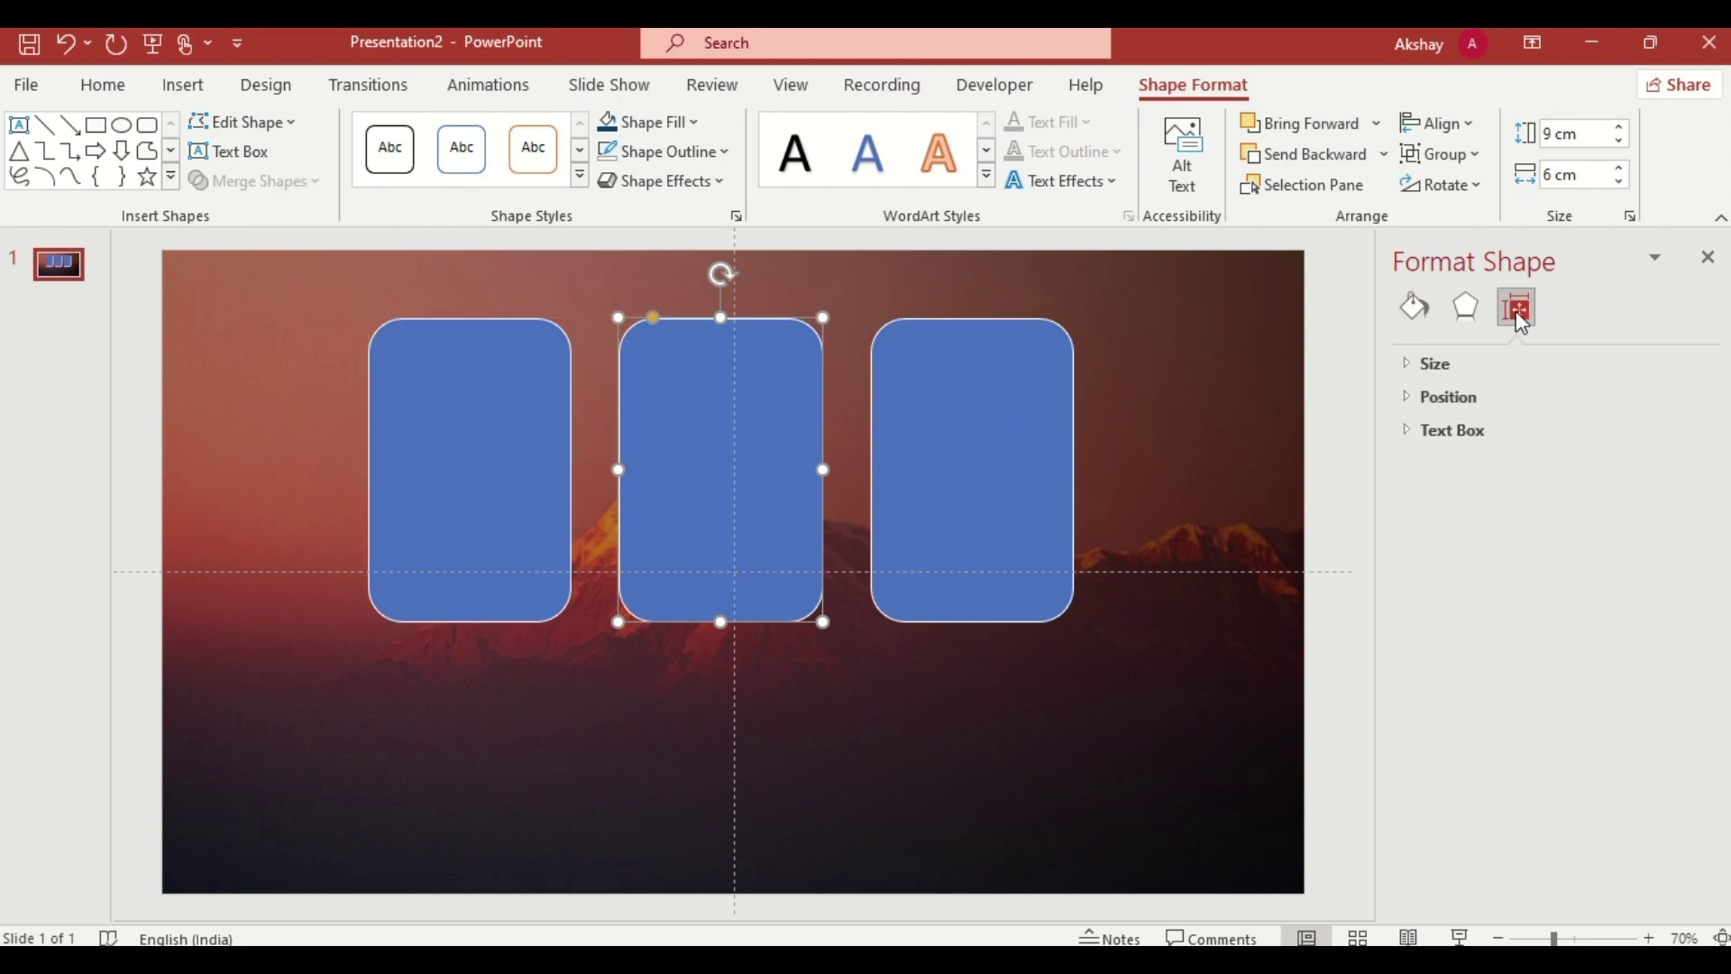
left_click(1512, 364)
double_click(1626, 462)
type("60")
key("Return")
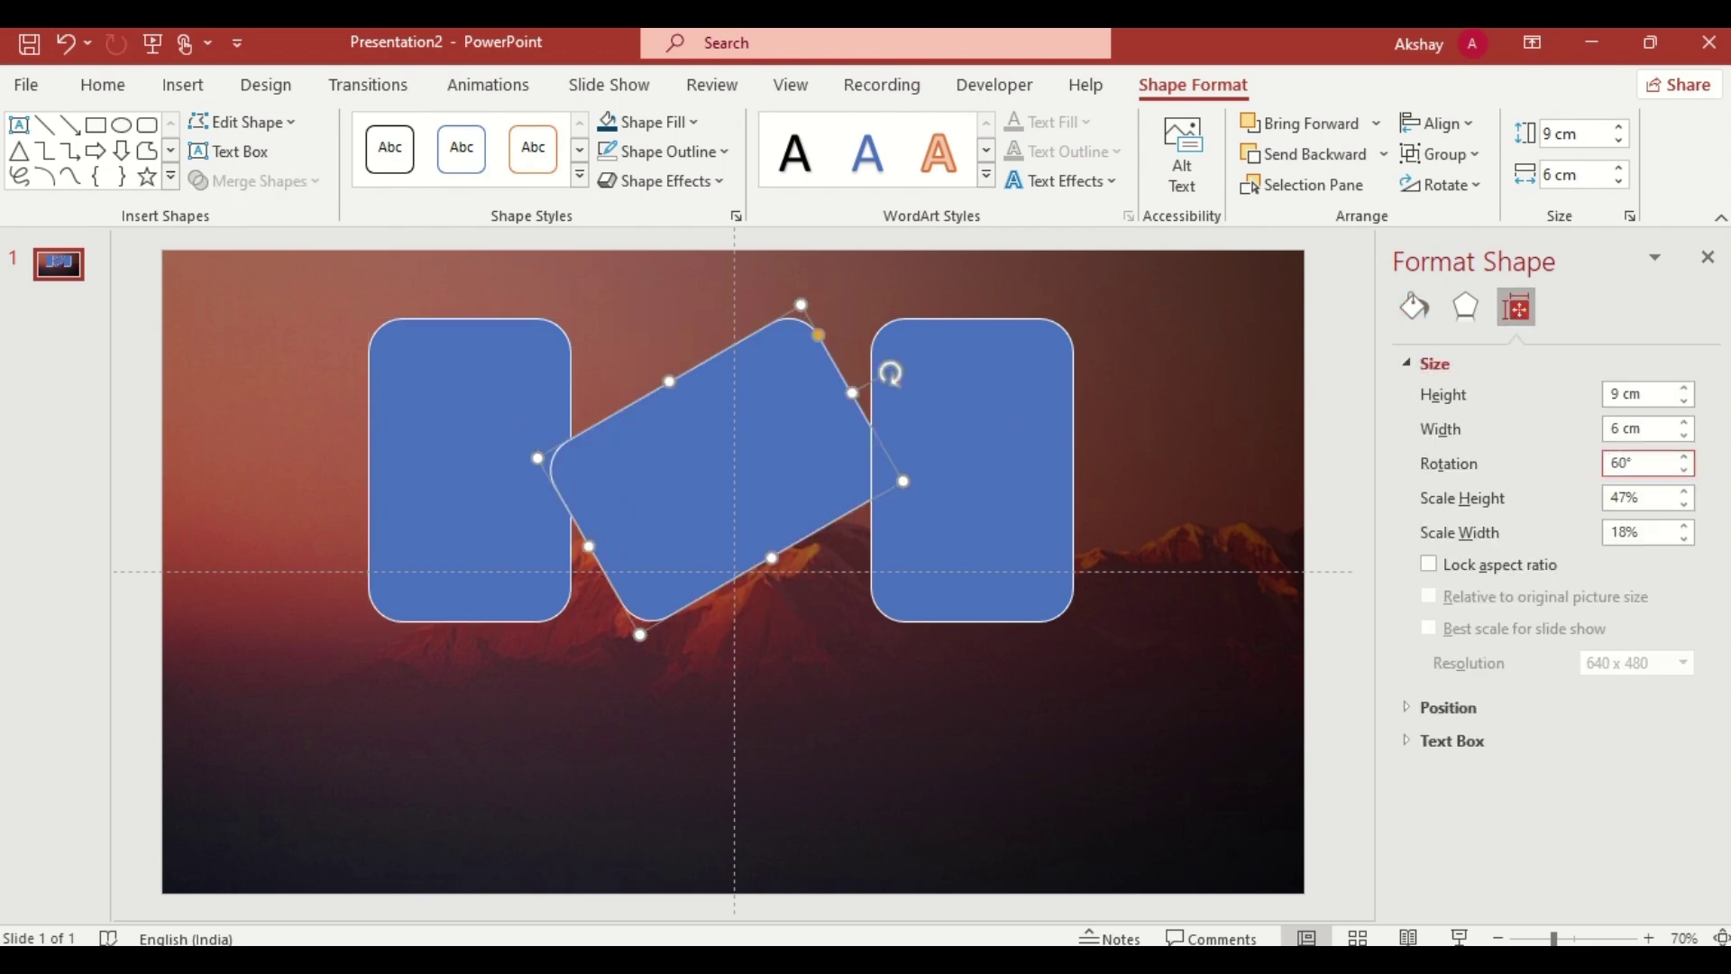
left_click(1056, 454)
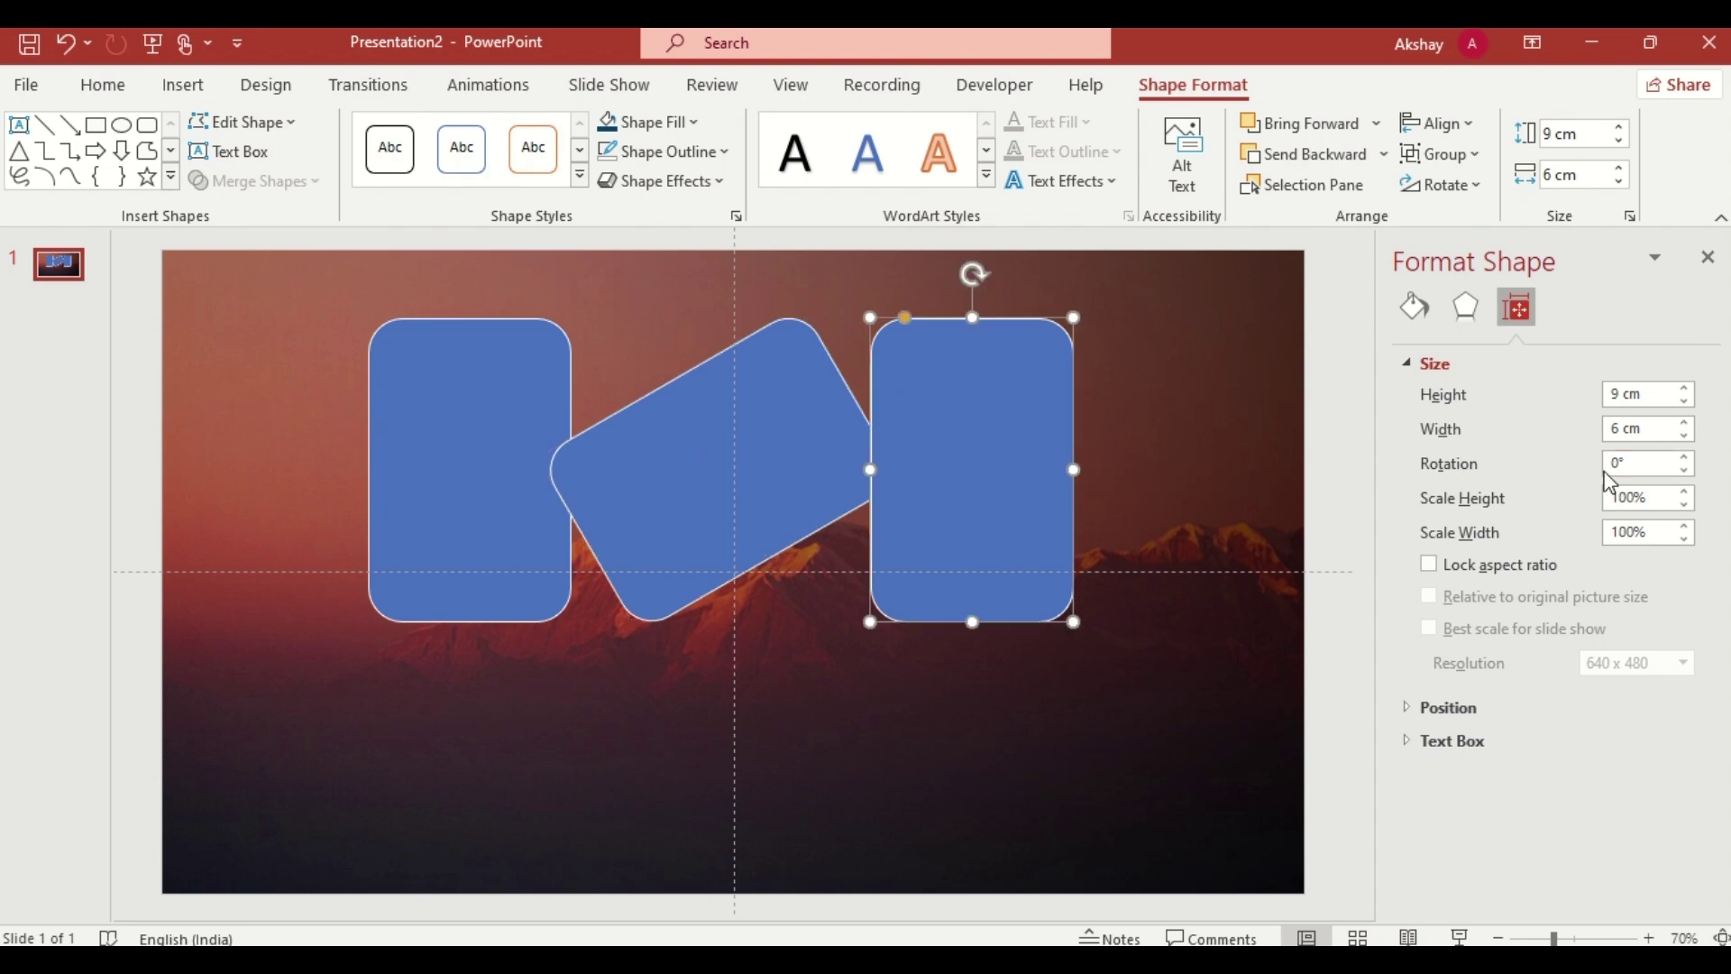
double_click(1637, 463)
type("120")
key("Return")
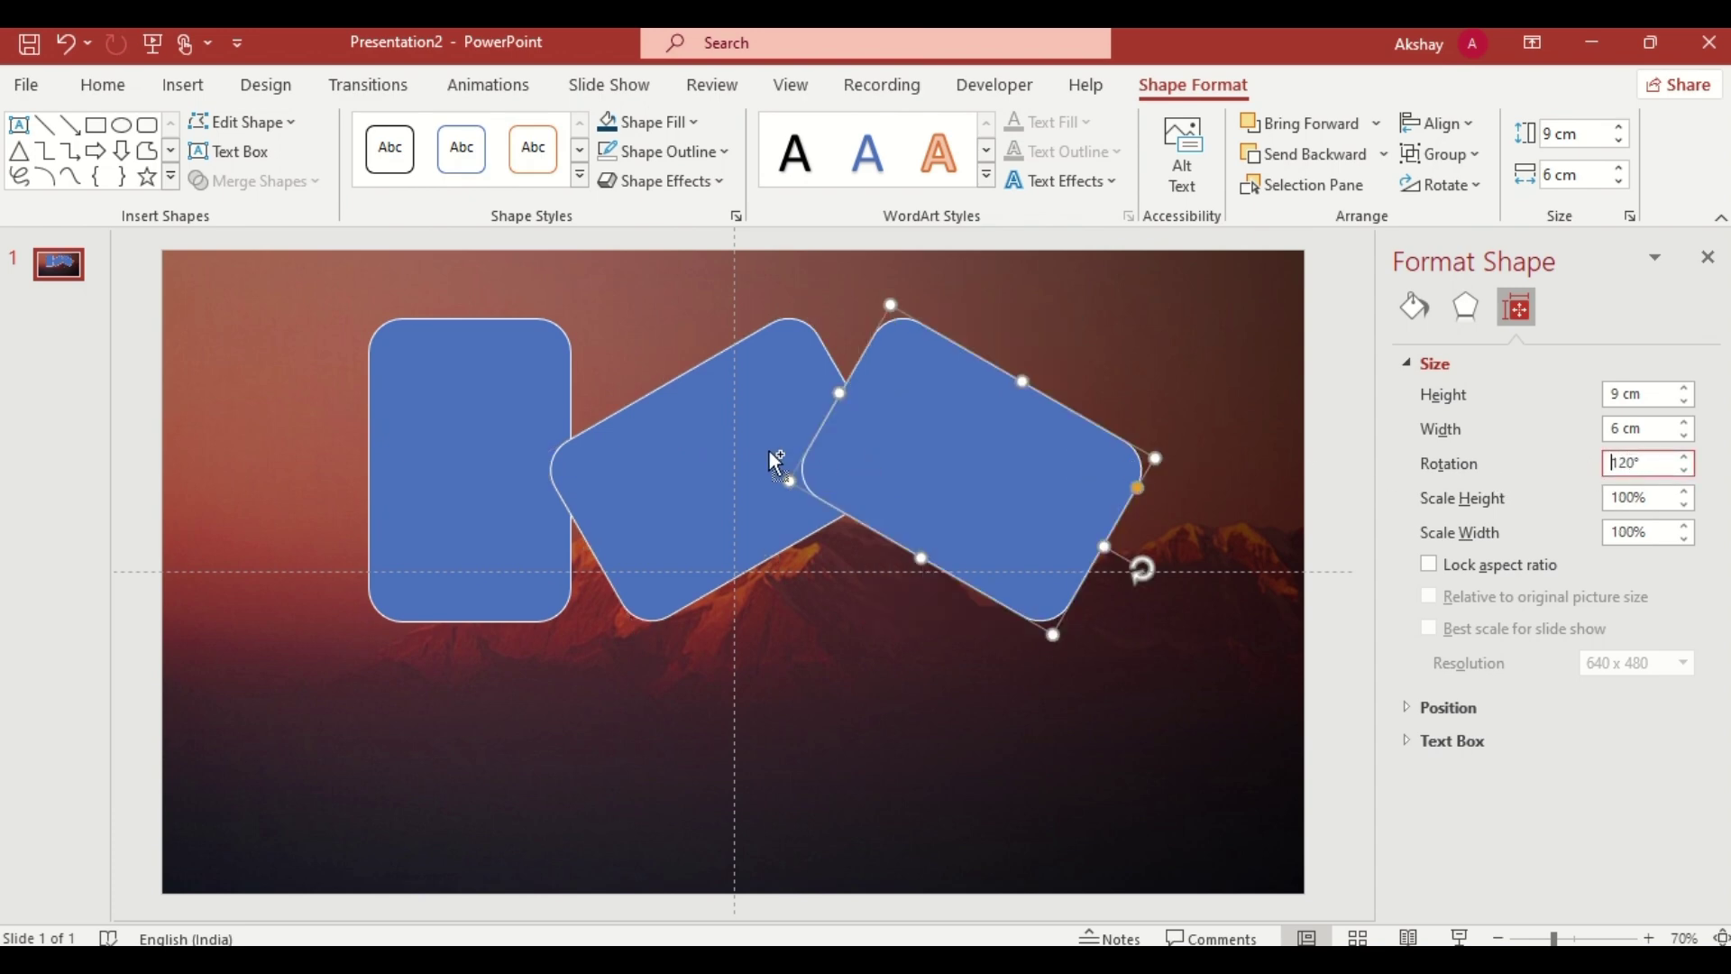
Step: Center the three rectangles on each other to form a hexagon
left_click(775, 460, "shift")
left_click(489, 399, "shift")
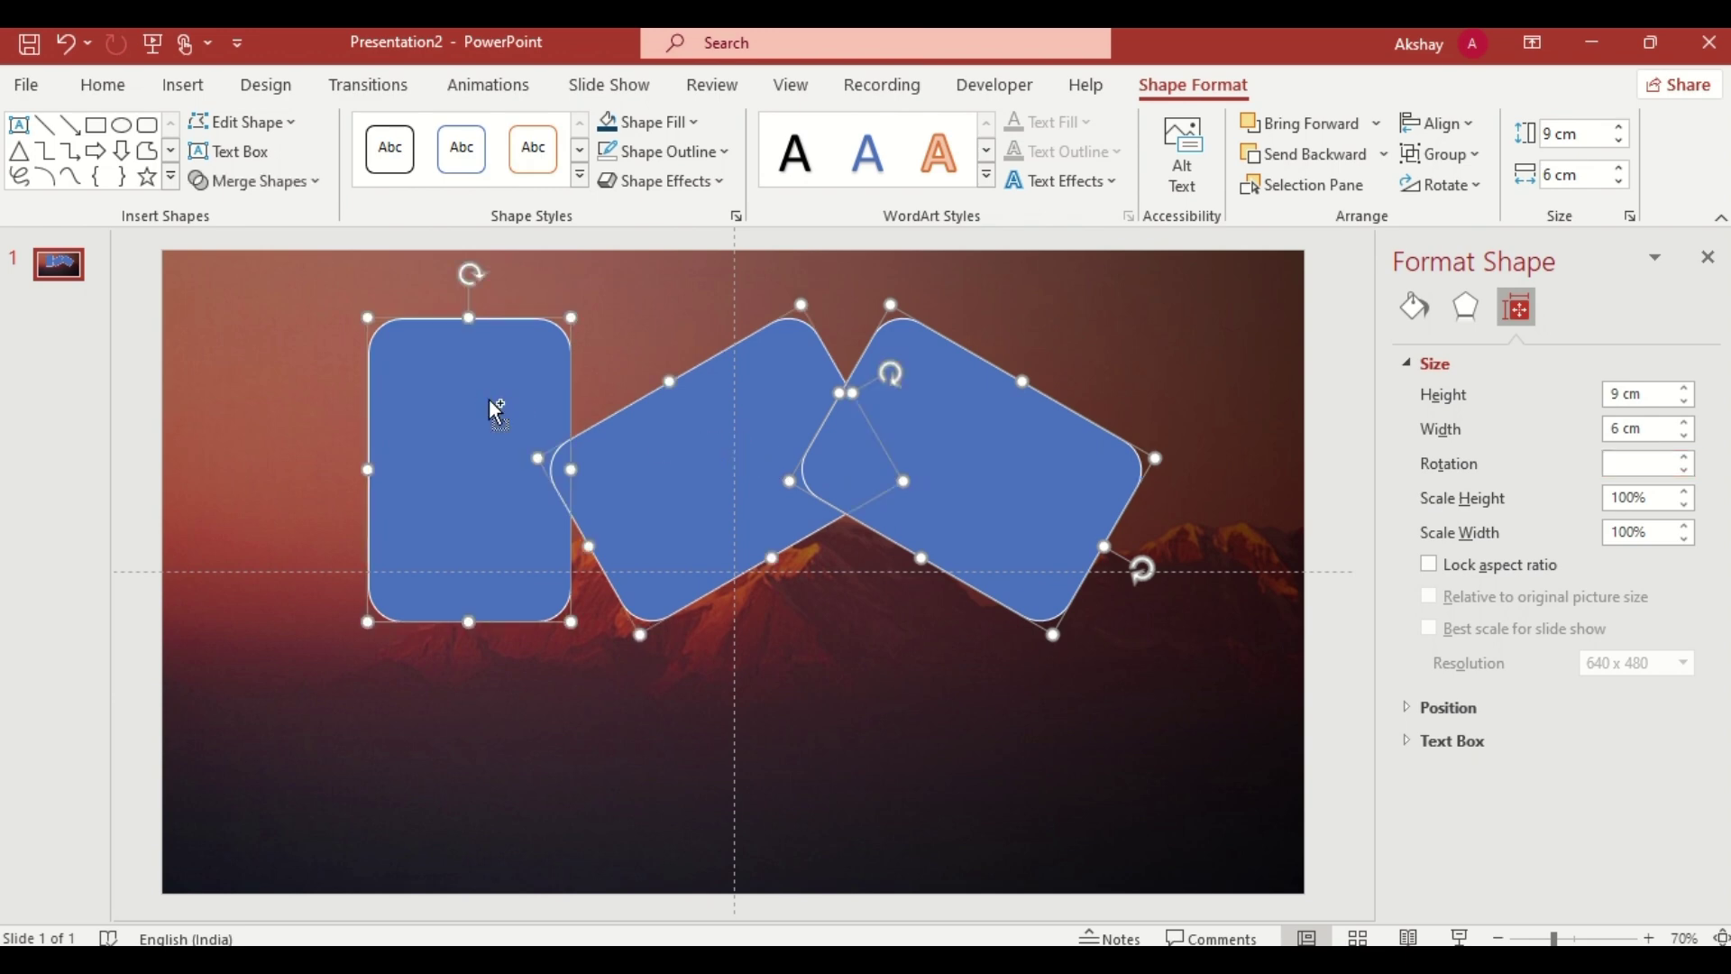
left_click(1439, 123)
key("Escape")
left_click(1440, 124)
left_click(1474, 309)
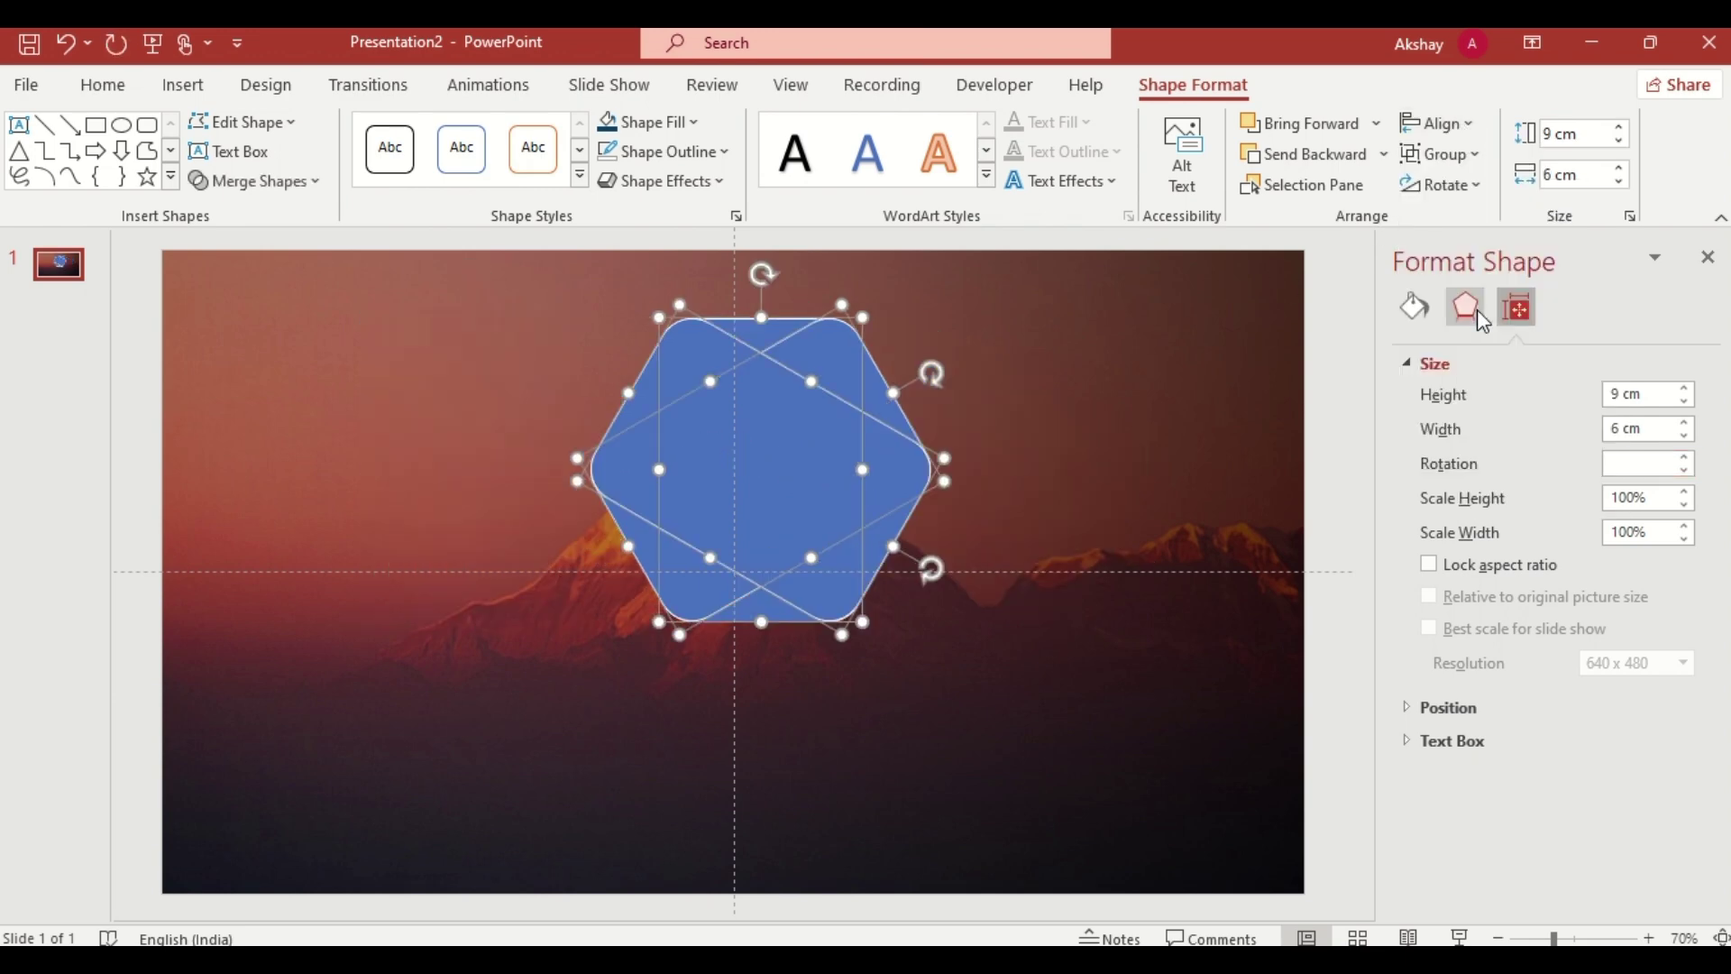
Step: Union the rectangles into one hexagon and centre it vertically on the slide
left_click(288, 194)
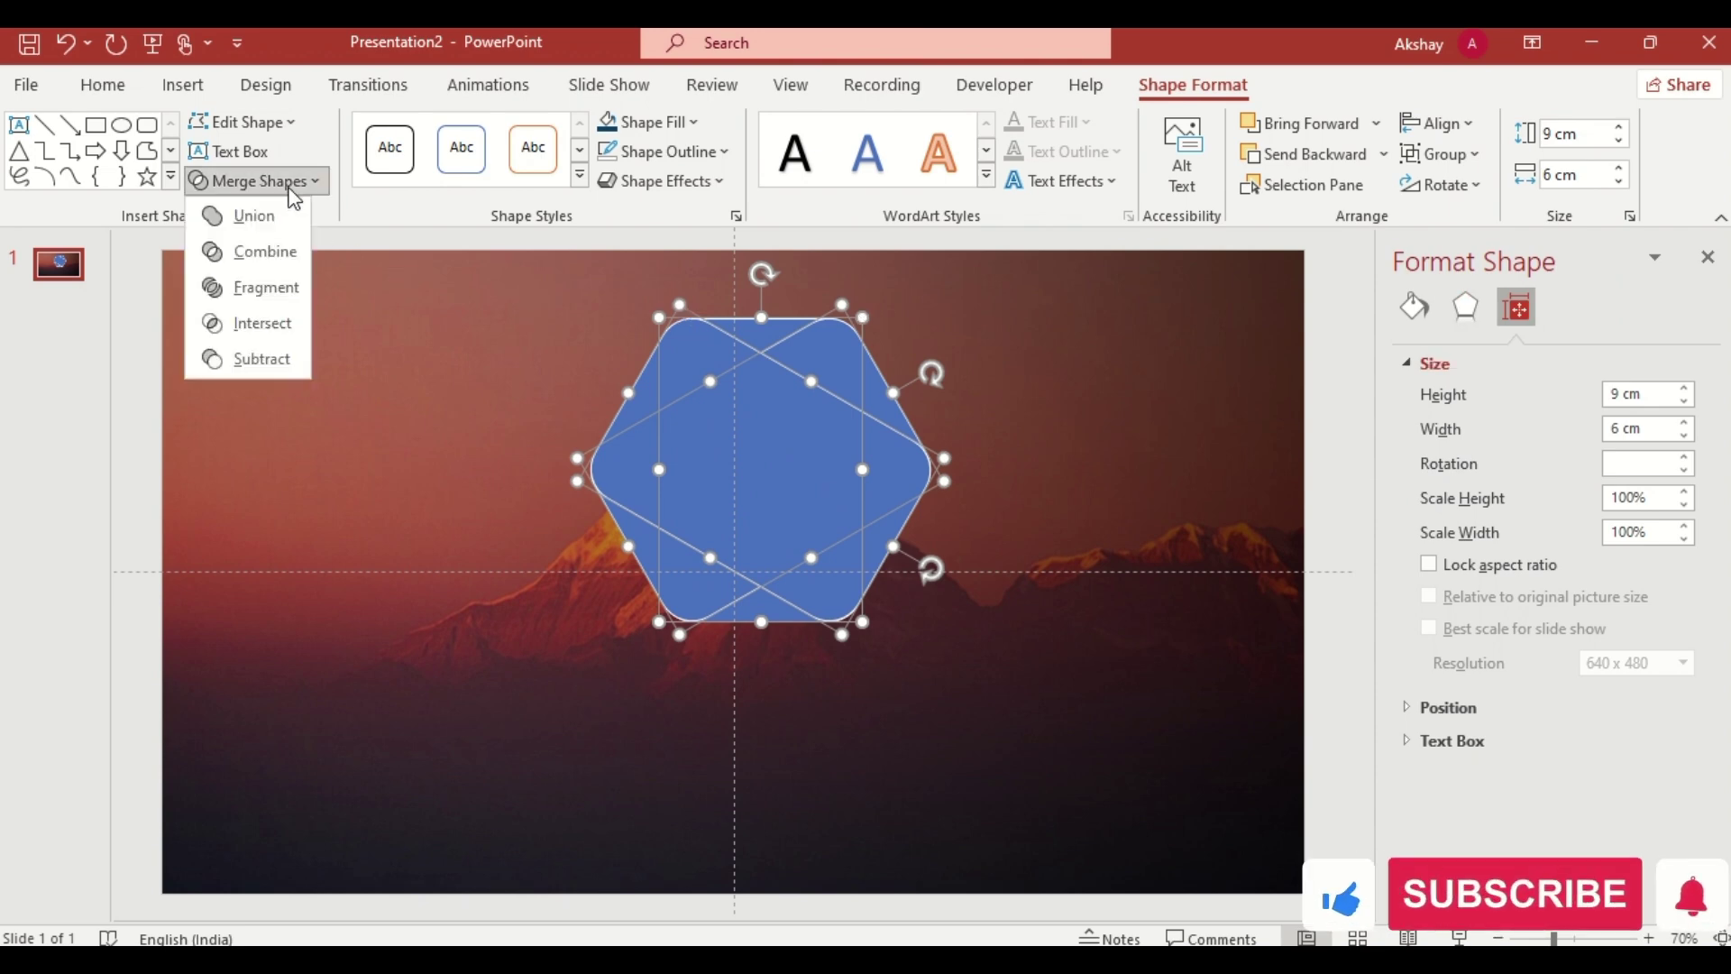
left_click(284, 217)
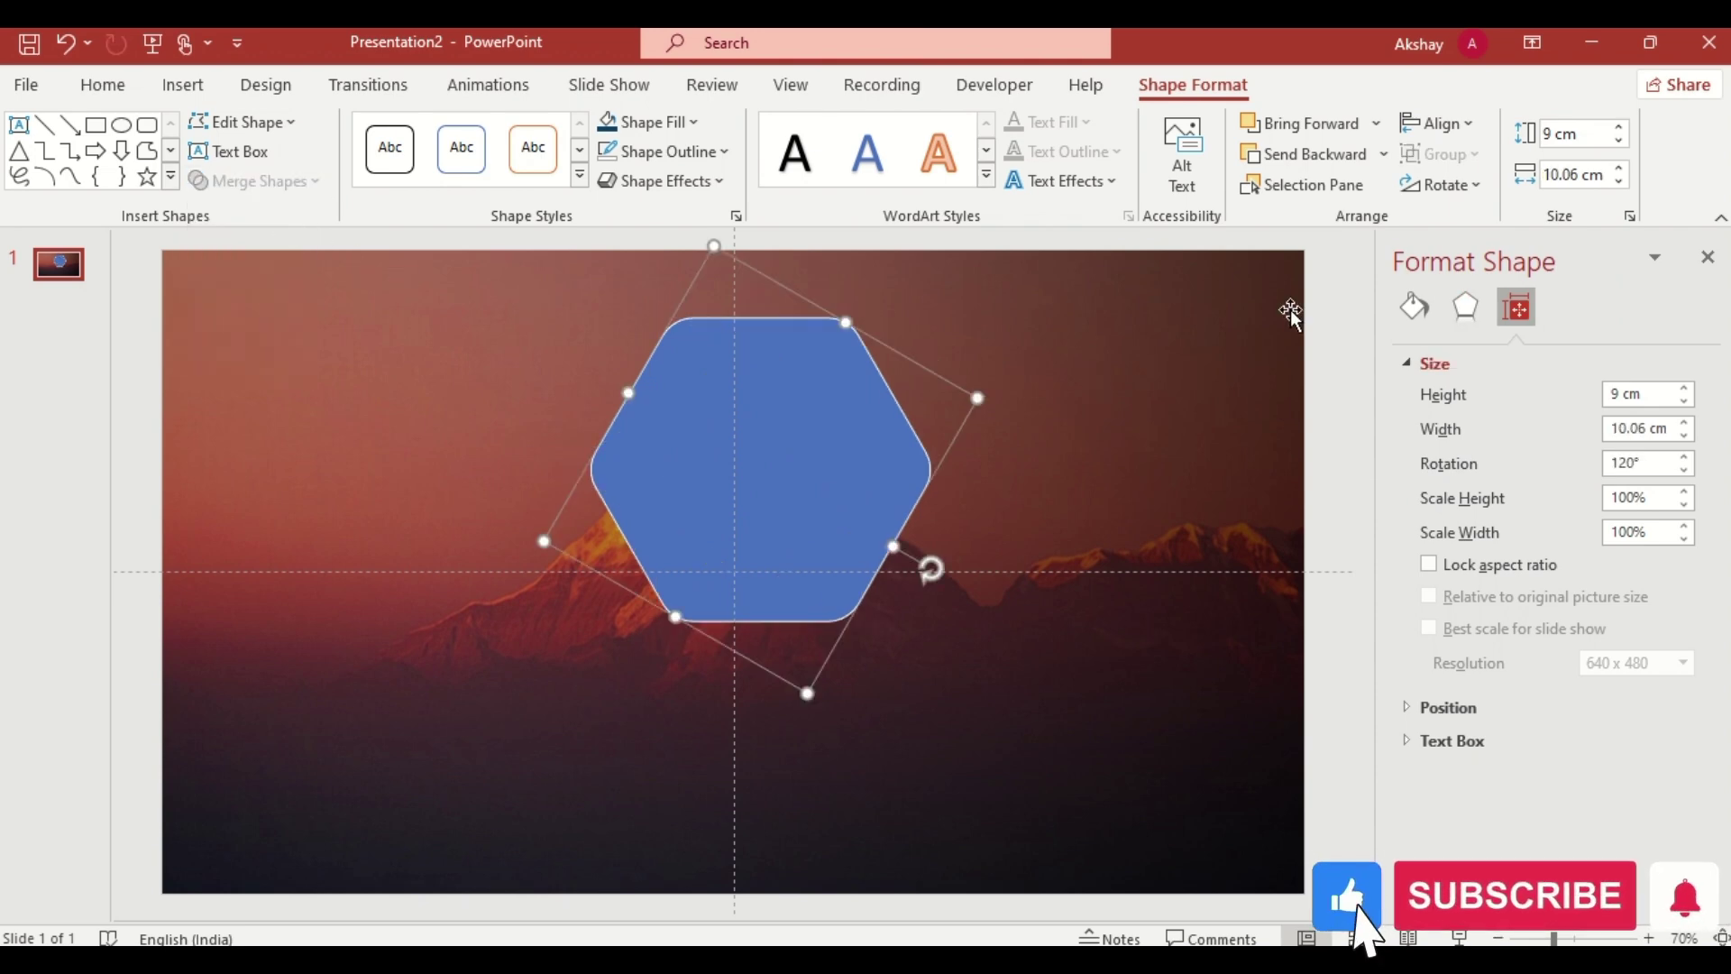
left_click(1439, 123)
left_click(1478, 306)
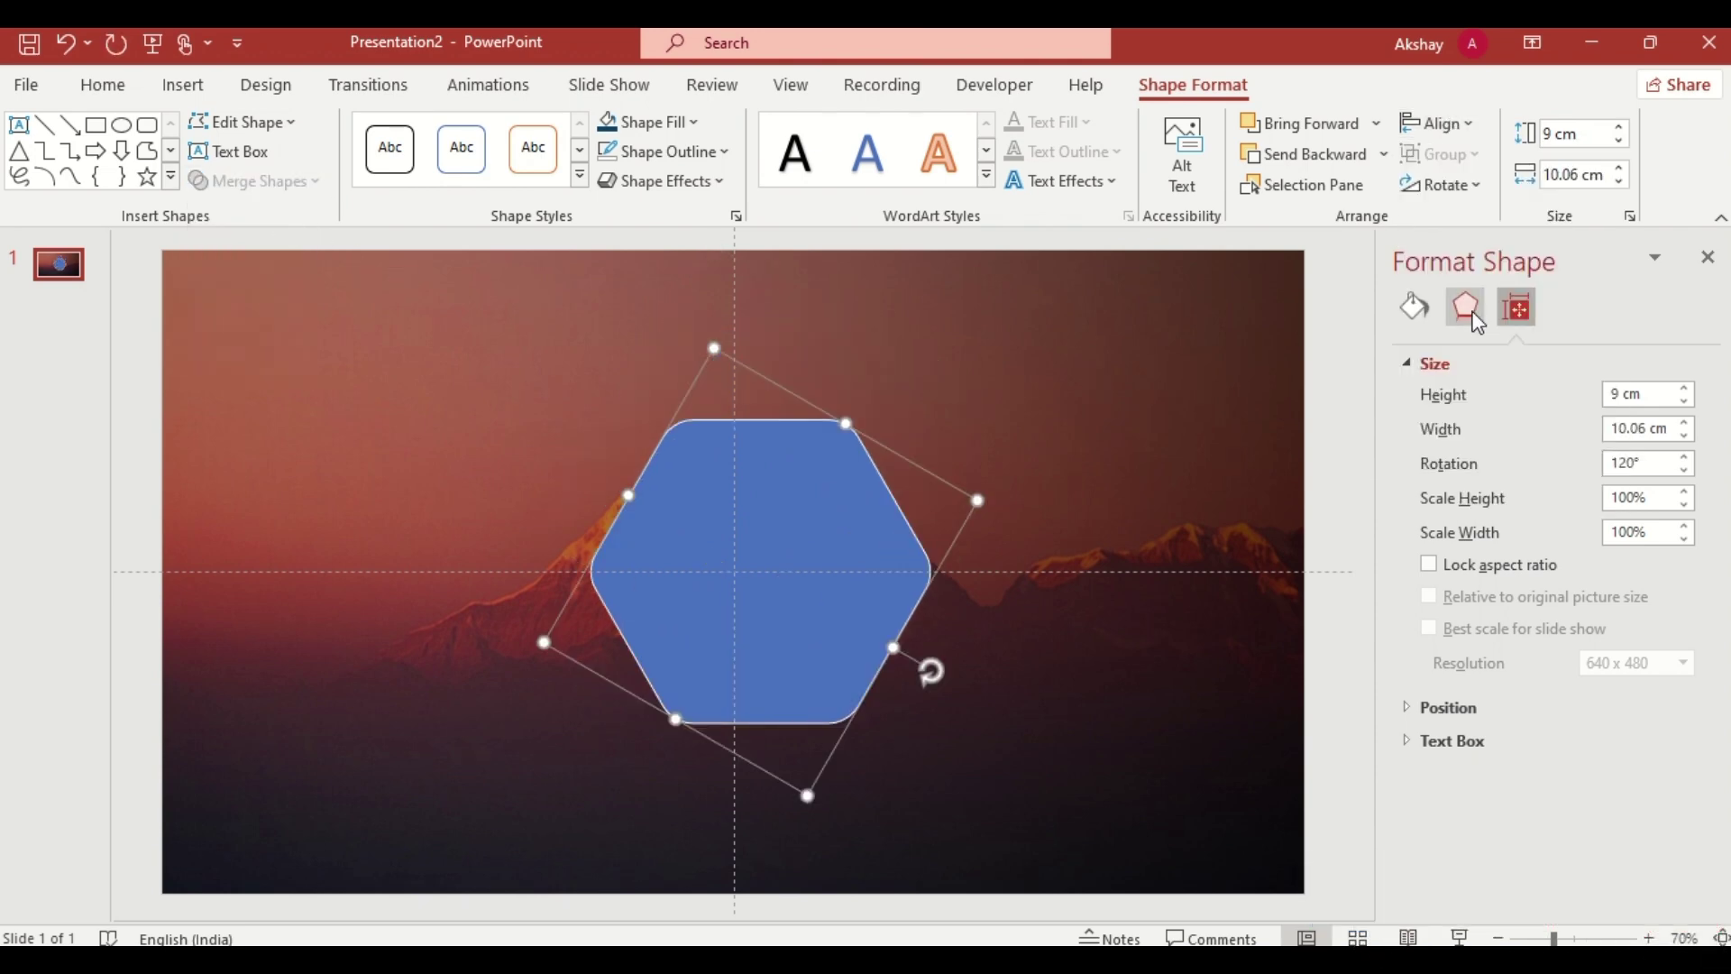
left_click(1630, 463)
type("0")
Step: Rotate the hexagon to 90°, move it to the left half, and enlarge it
key("Return")
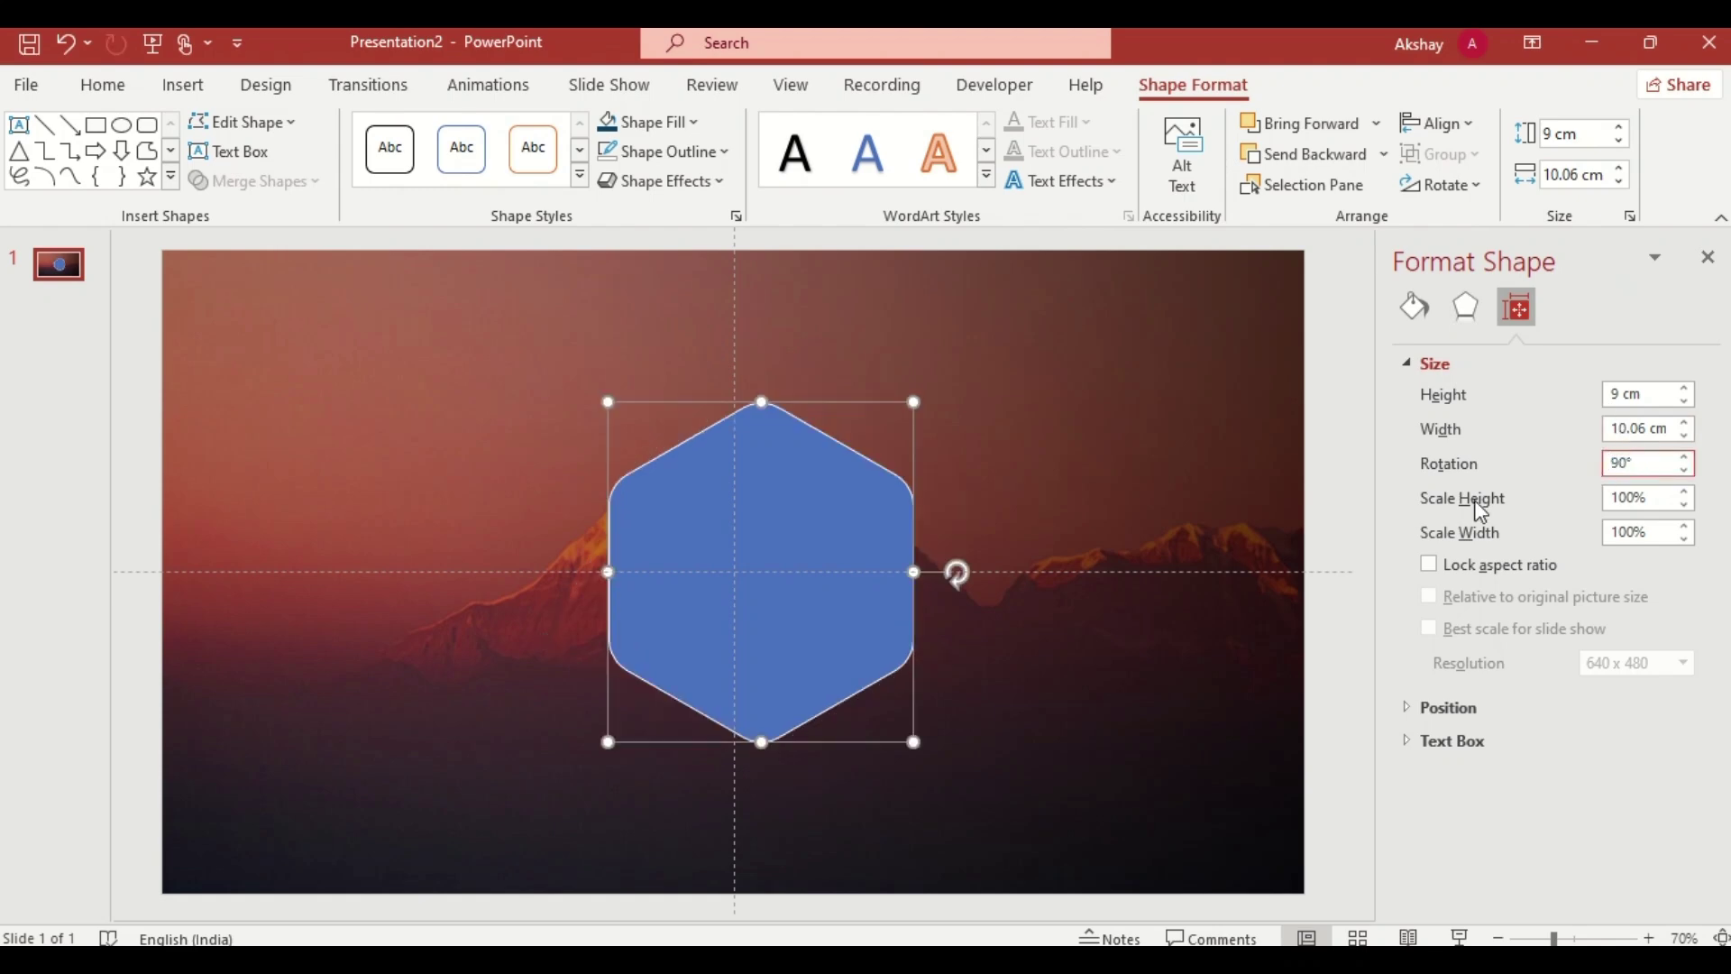
left_click_drag(757, 569, 457, 568)
left_click_drag(607, 739, 637, 820)
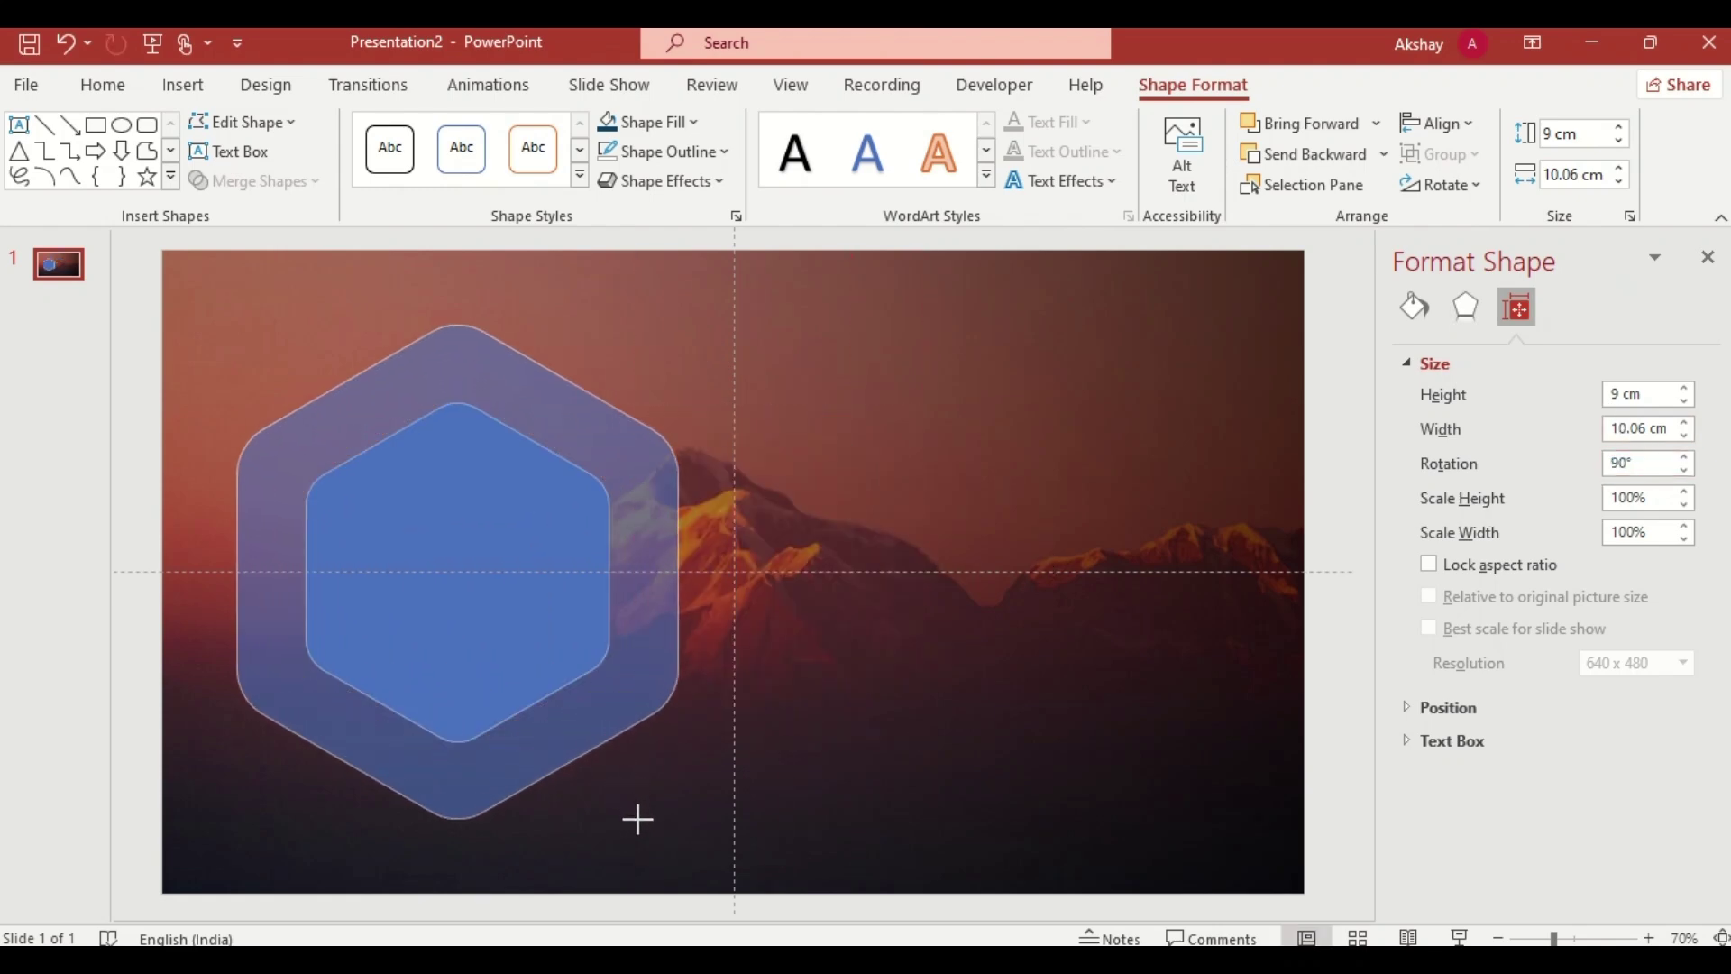
Step: Make a smaller copy of the hexagon and centre it inside the larger one
left_click_drag(524, 673, 531, 685)
left_click_drag(694, 833, 635, 750)
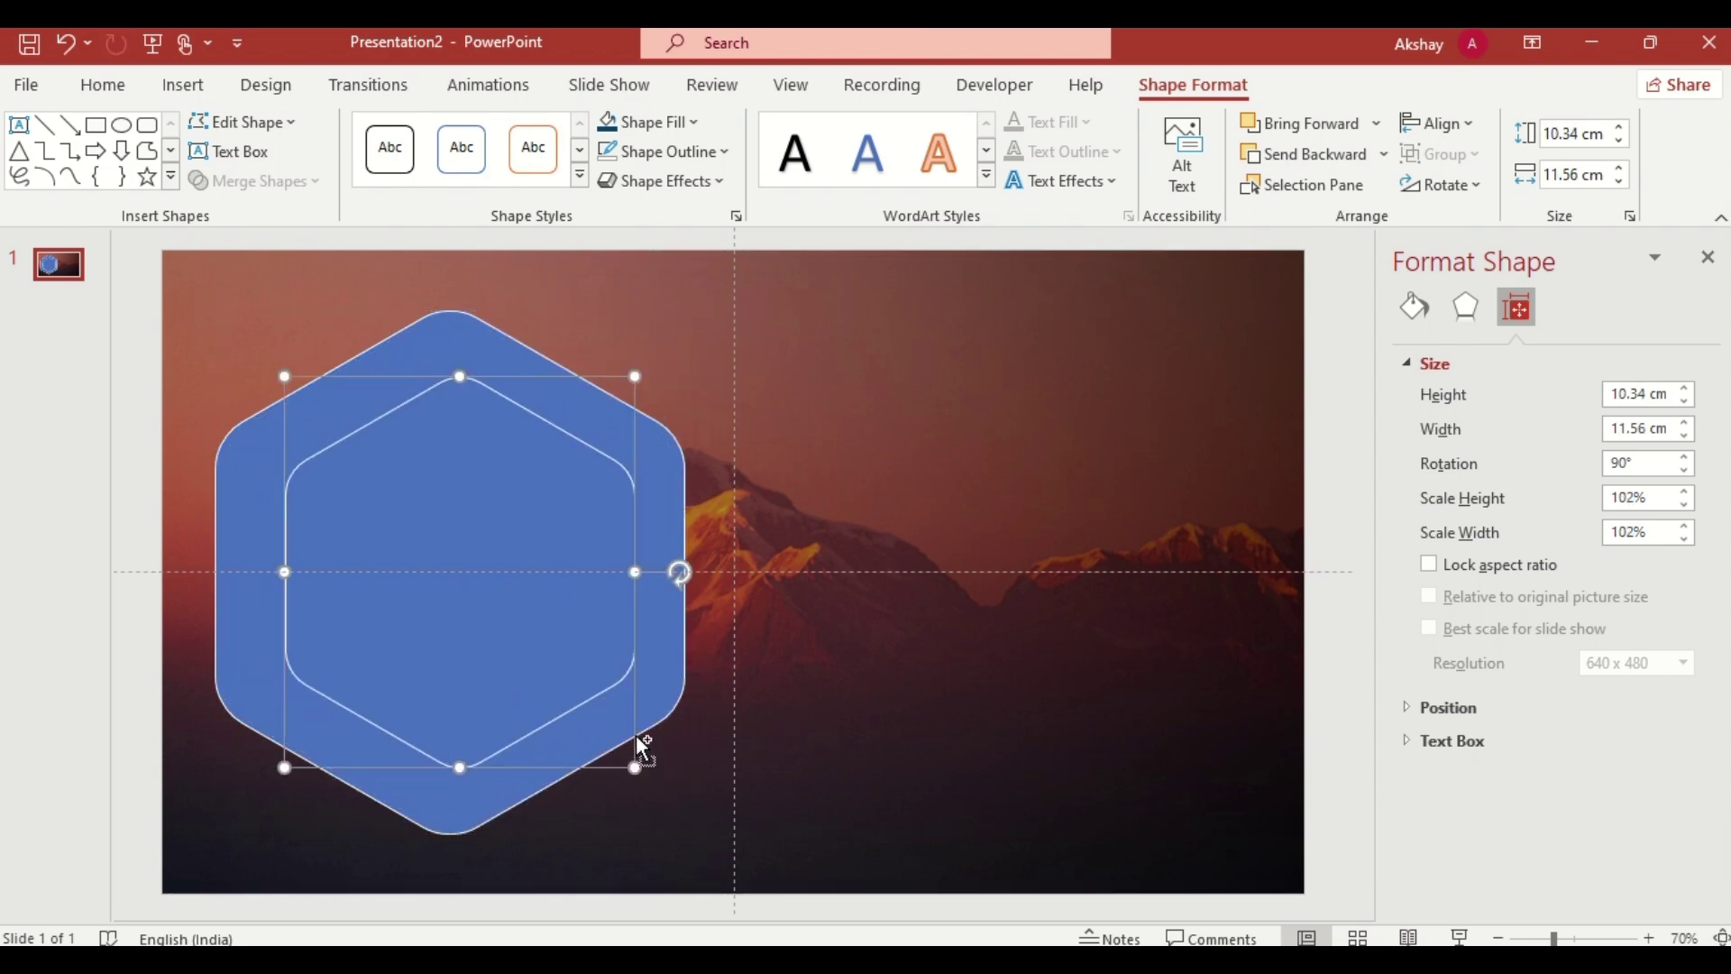
left_click(649, 717, "shift")
left_click(1438, 123)
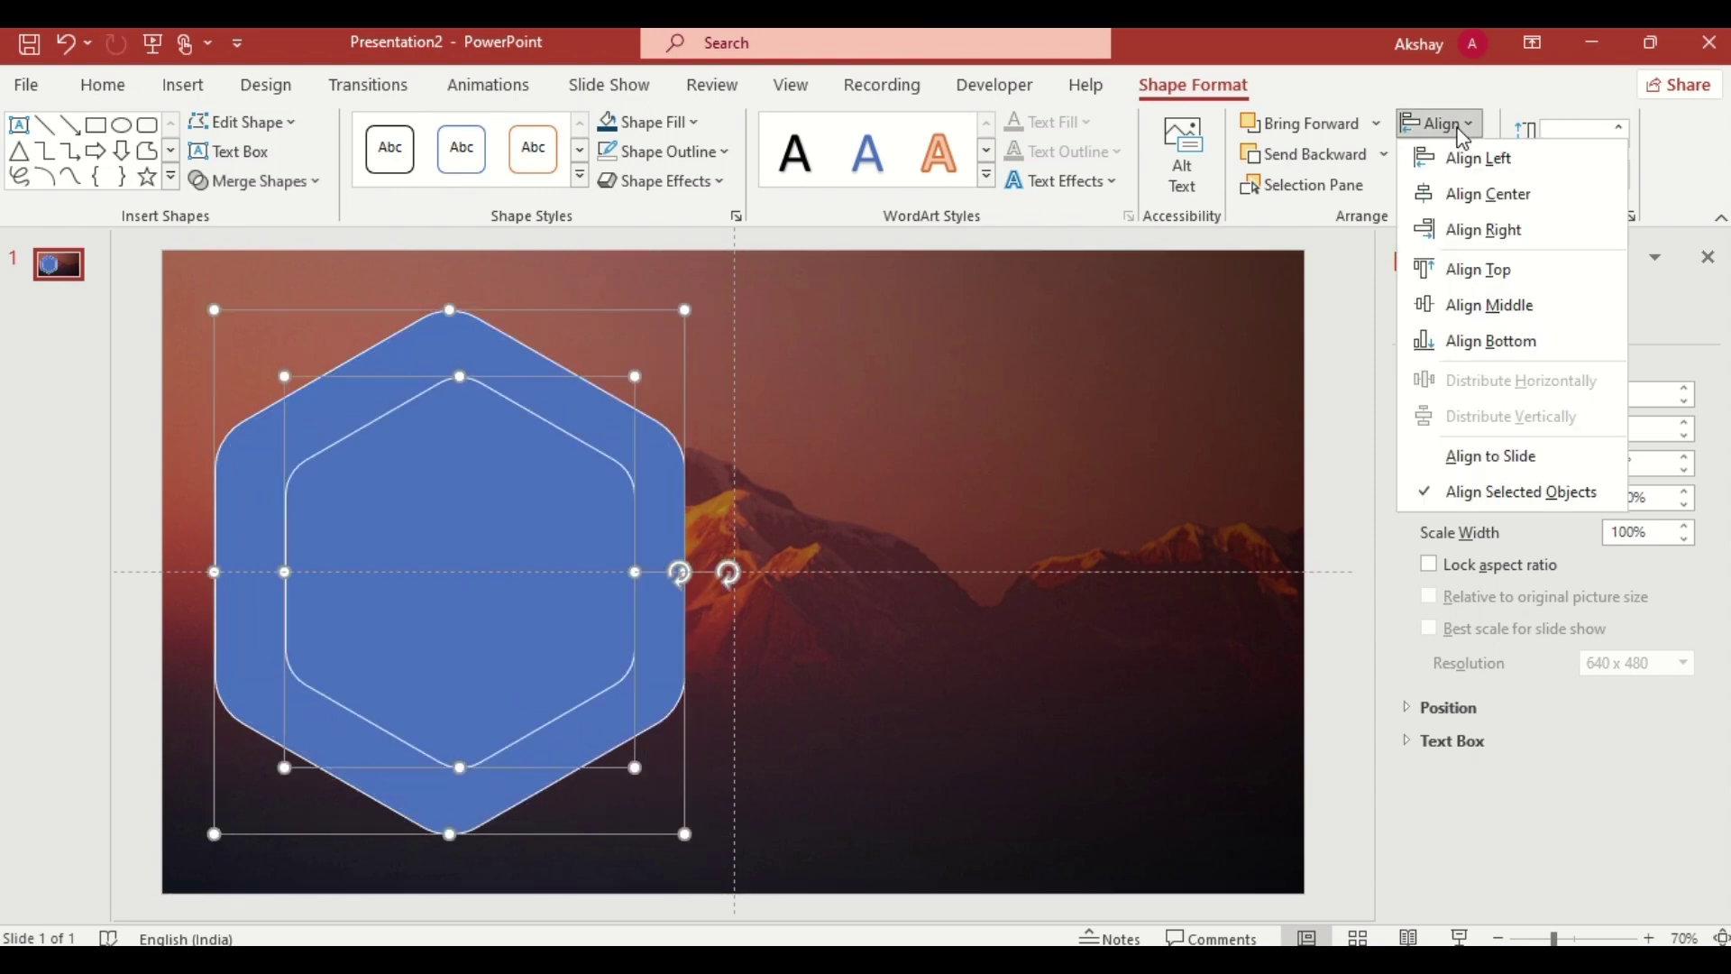
left_click(1471, 194)
left_click(1415, 308)
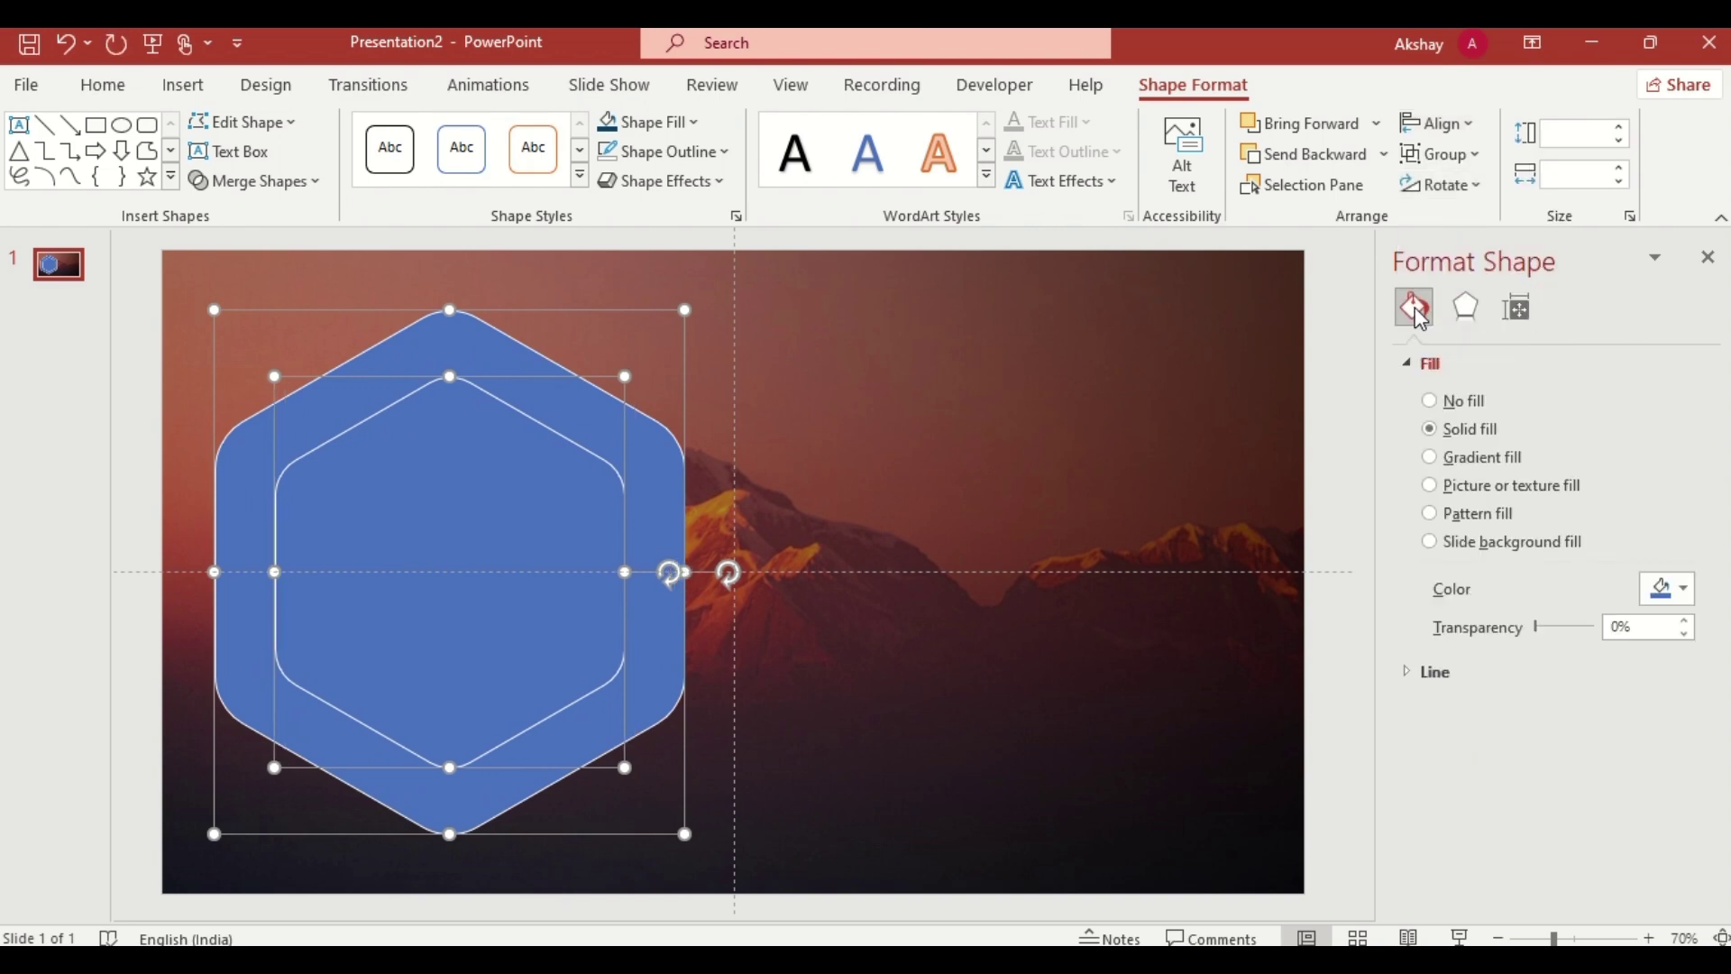
Step: Fill both hexagons with the slide background and remove their outlines
left_click(1432, 542)
left_click(1437, 581)
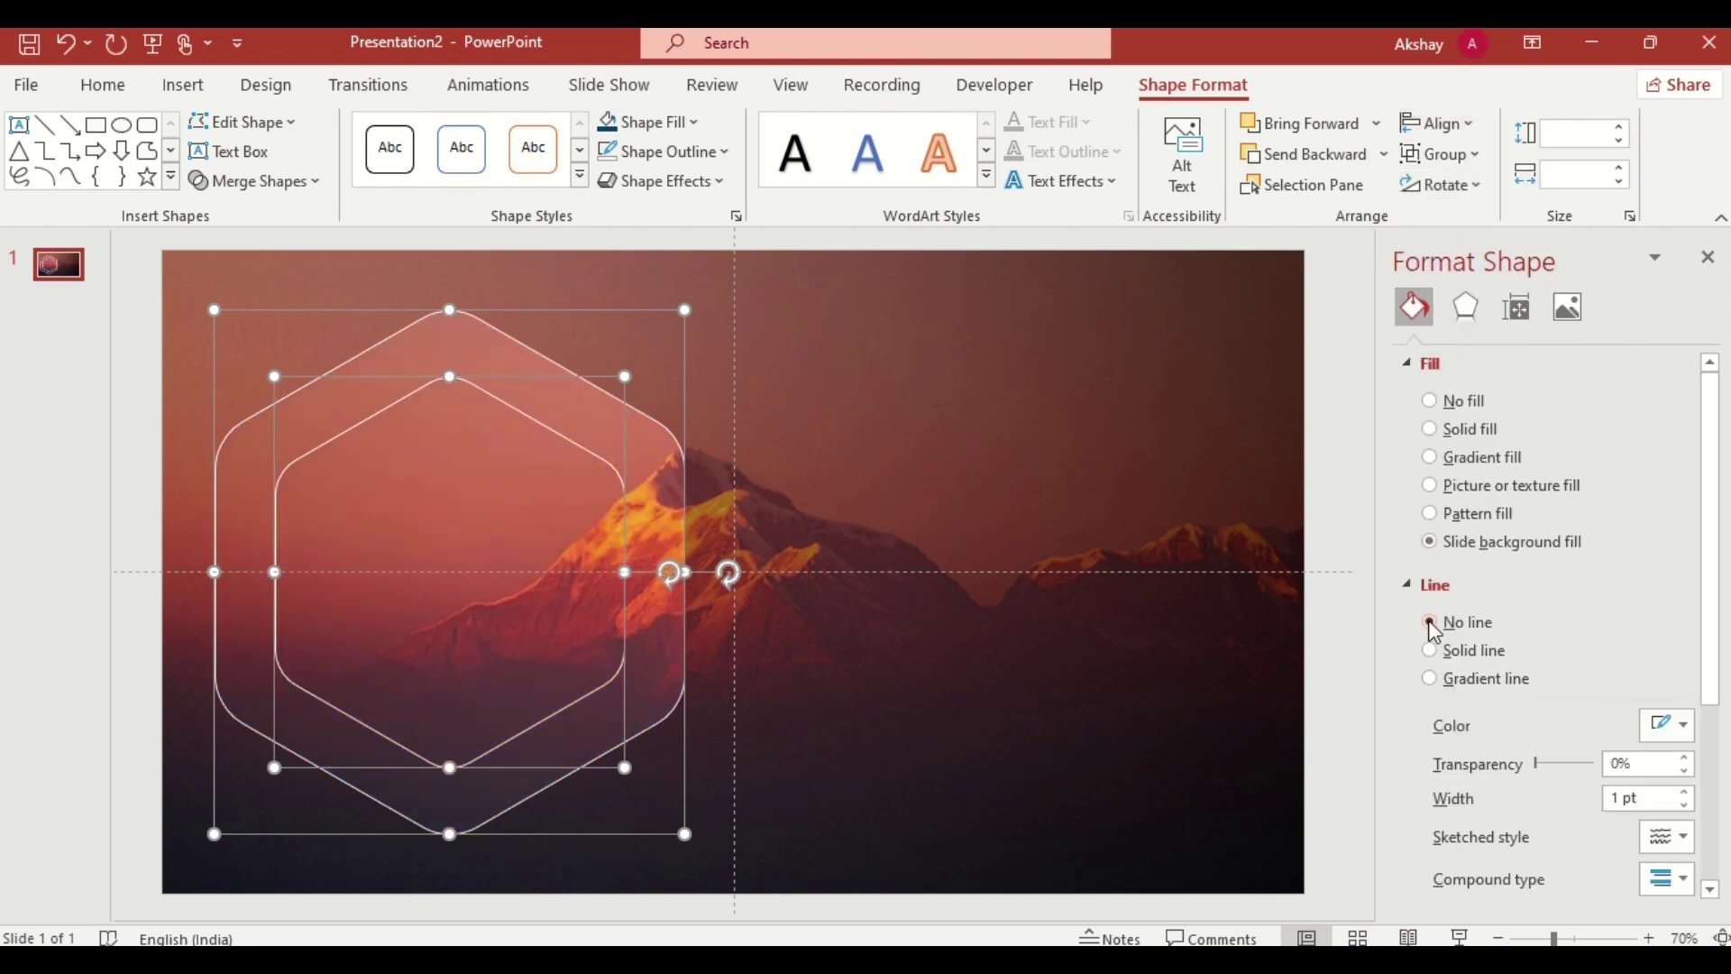
left_click(1431, 624)
left_click(1436, 586)
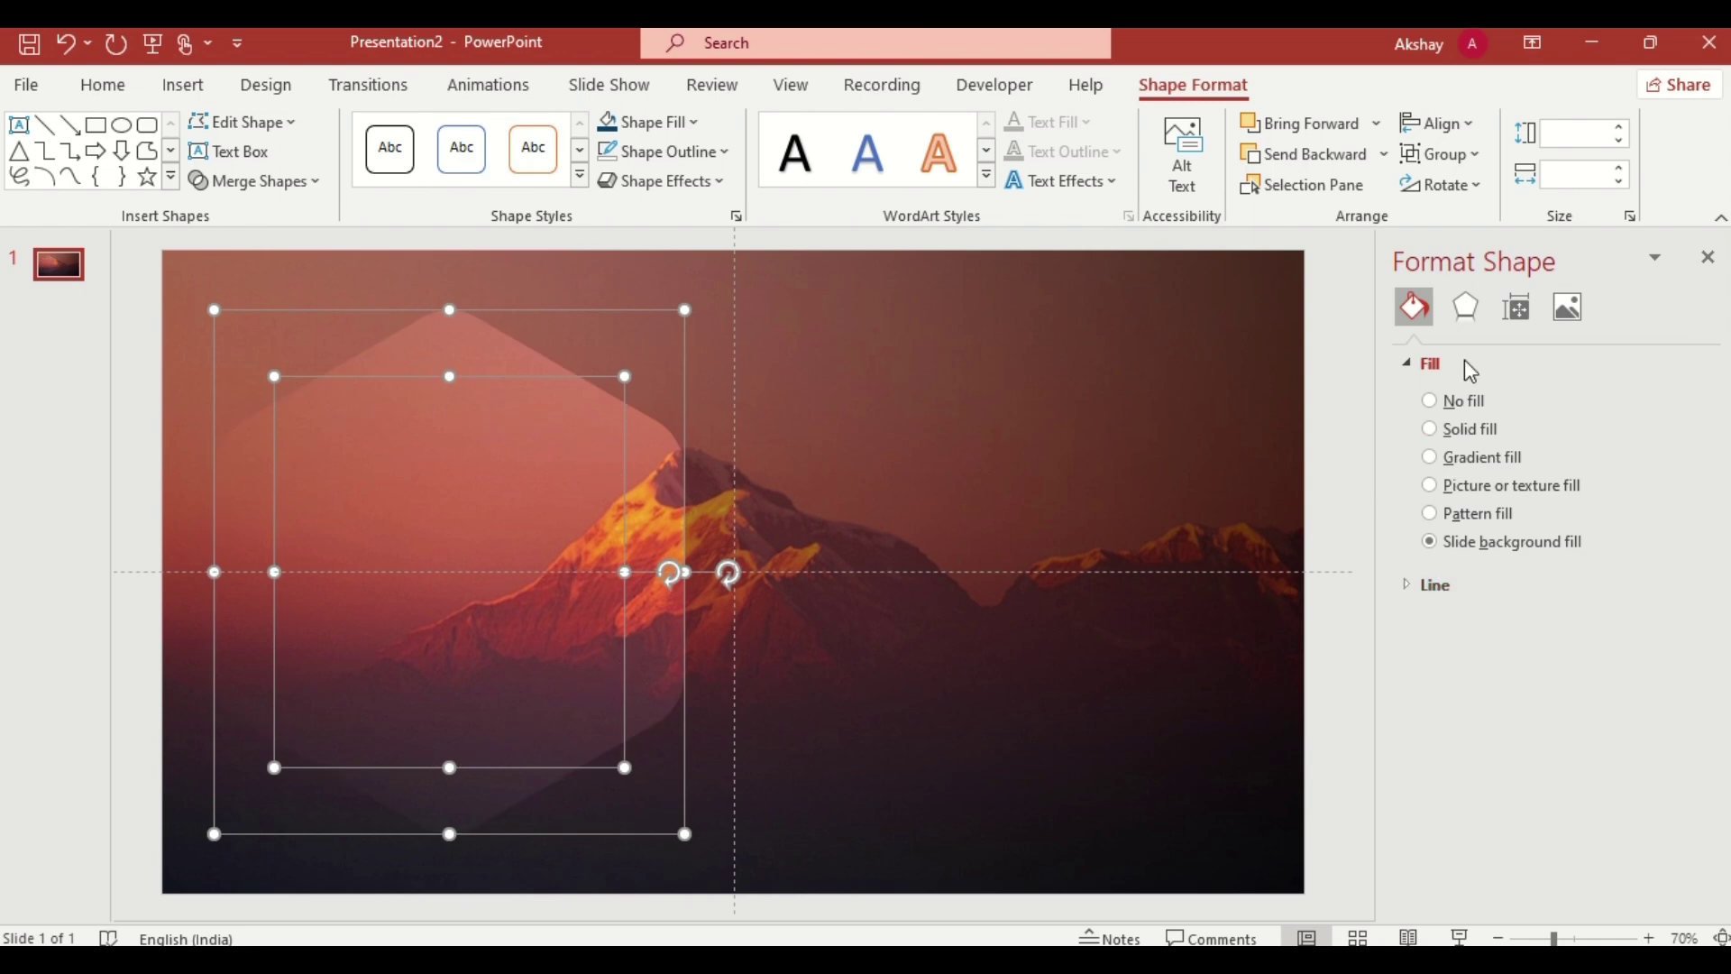
Step: Give the hexagons an outer shadow with 10% transparency and 10 pt blur
left_click(1466, 307)
left_click(1468, 363)
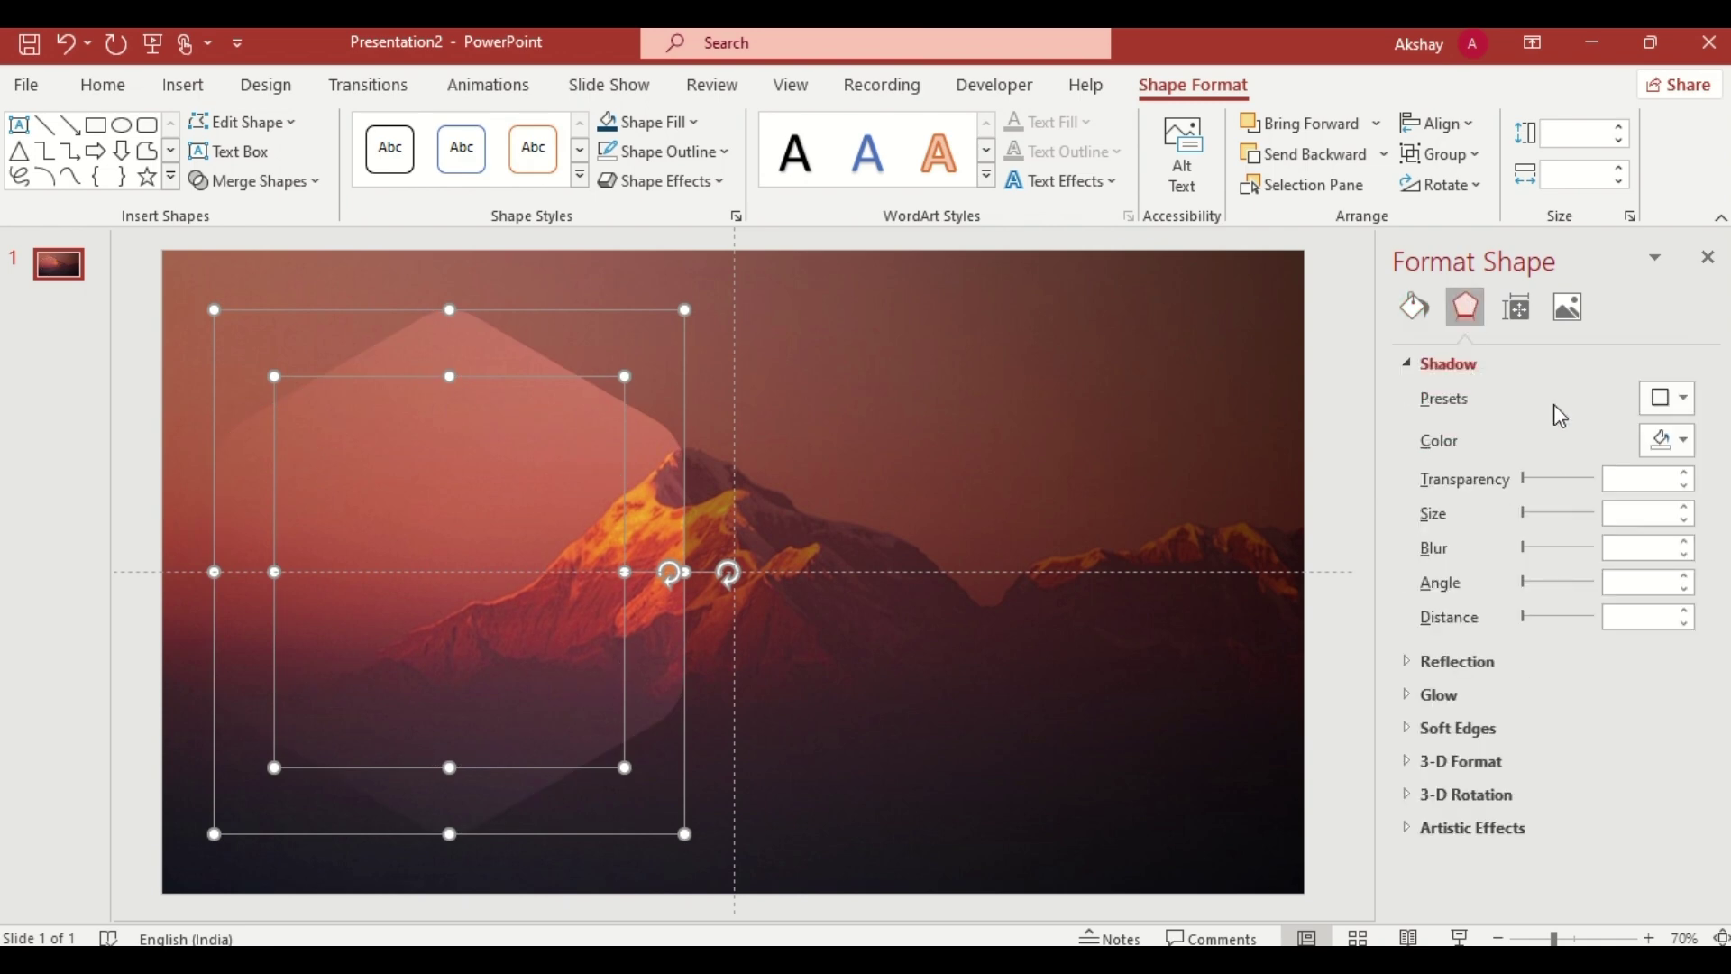
left_click(1682, 397)
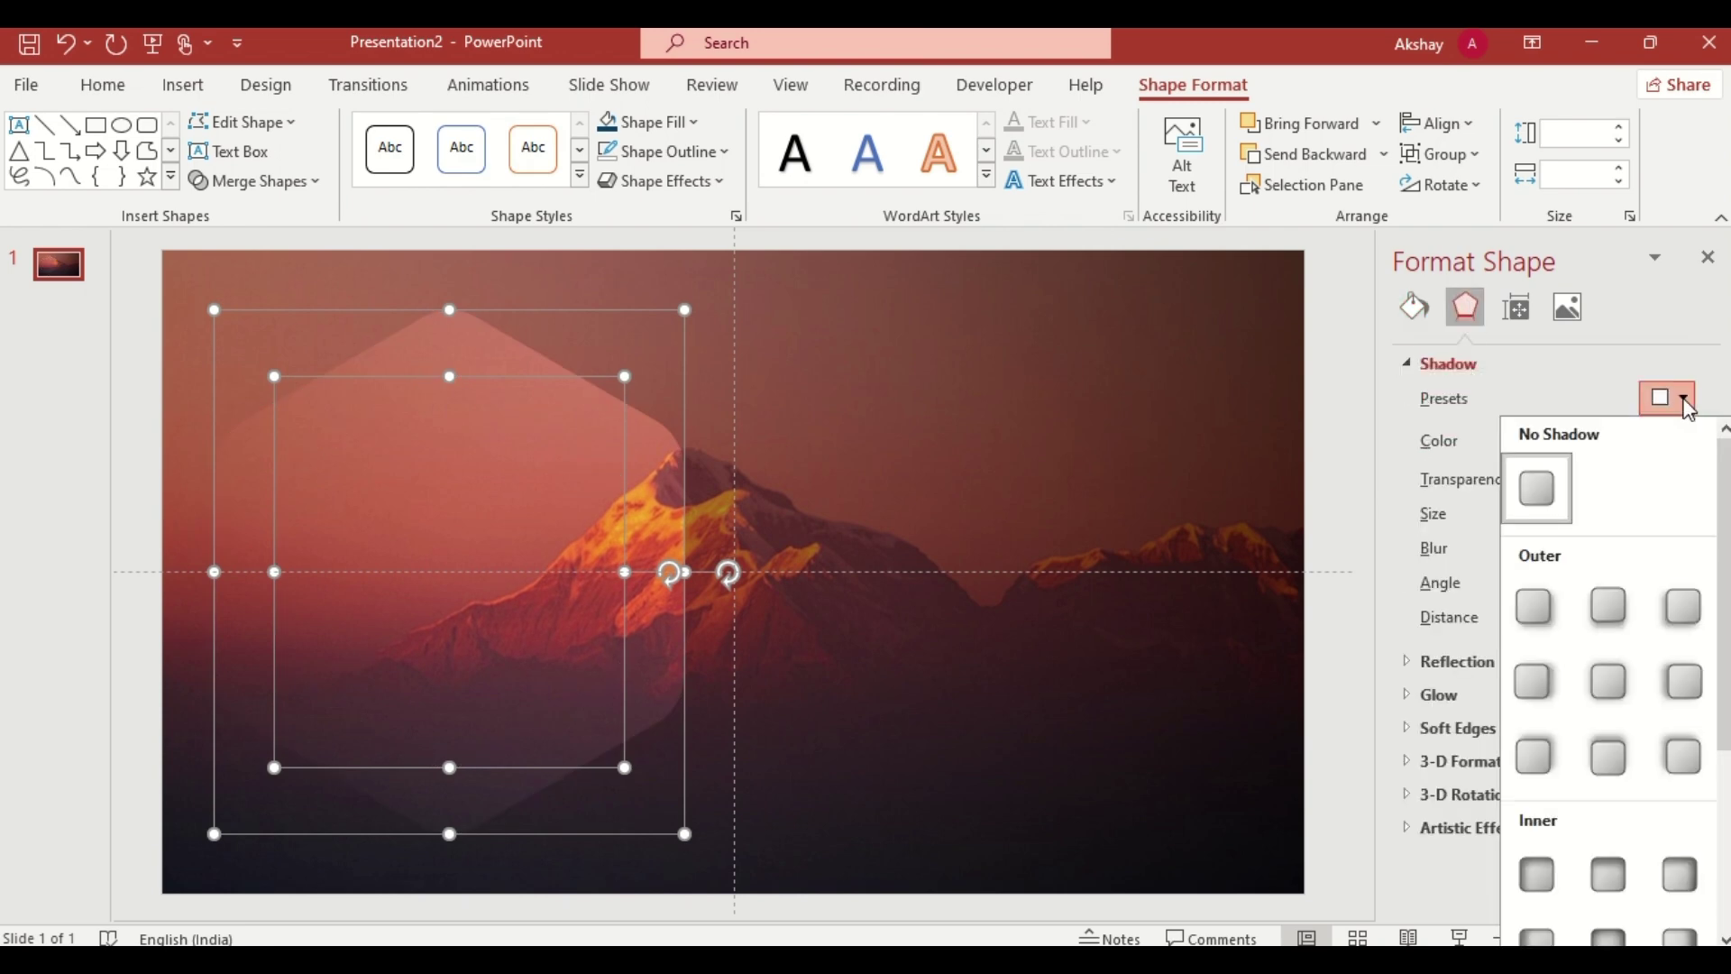
left_click(1609, 682)
triple_click(1627, 479)
type("10")
left_click(1636, 548)
type("10")
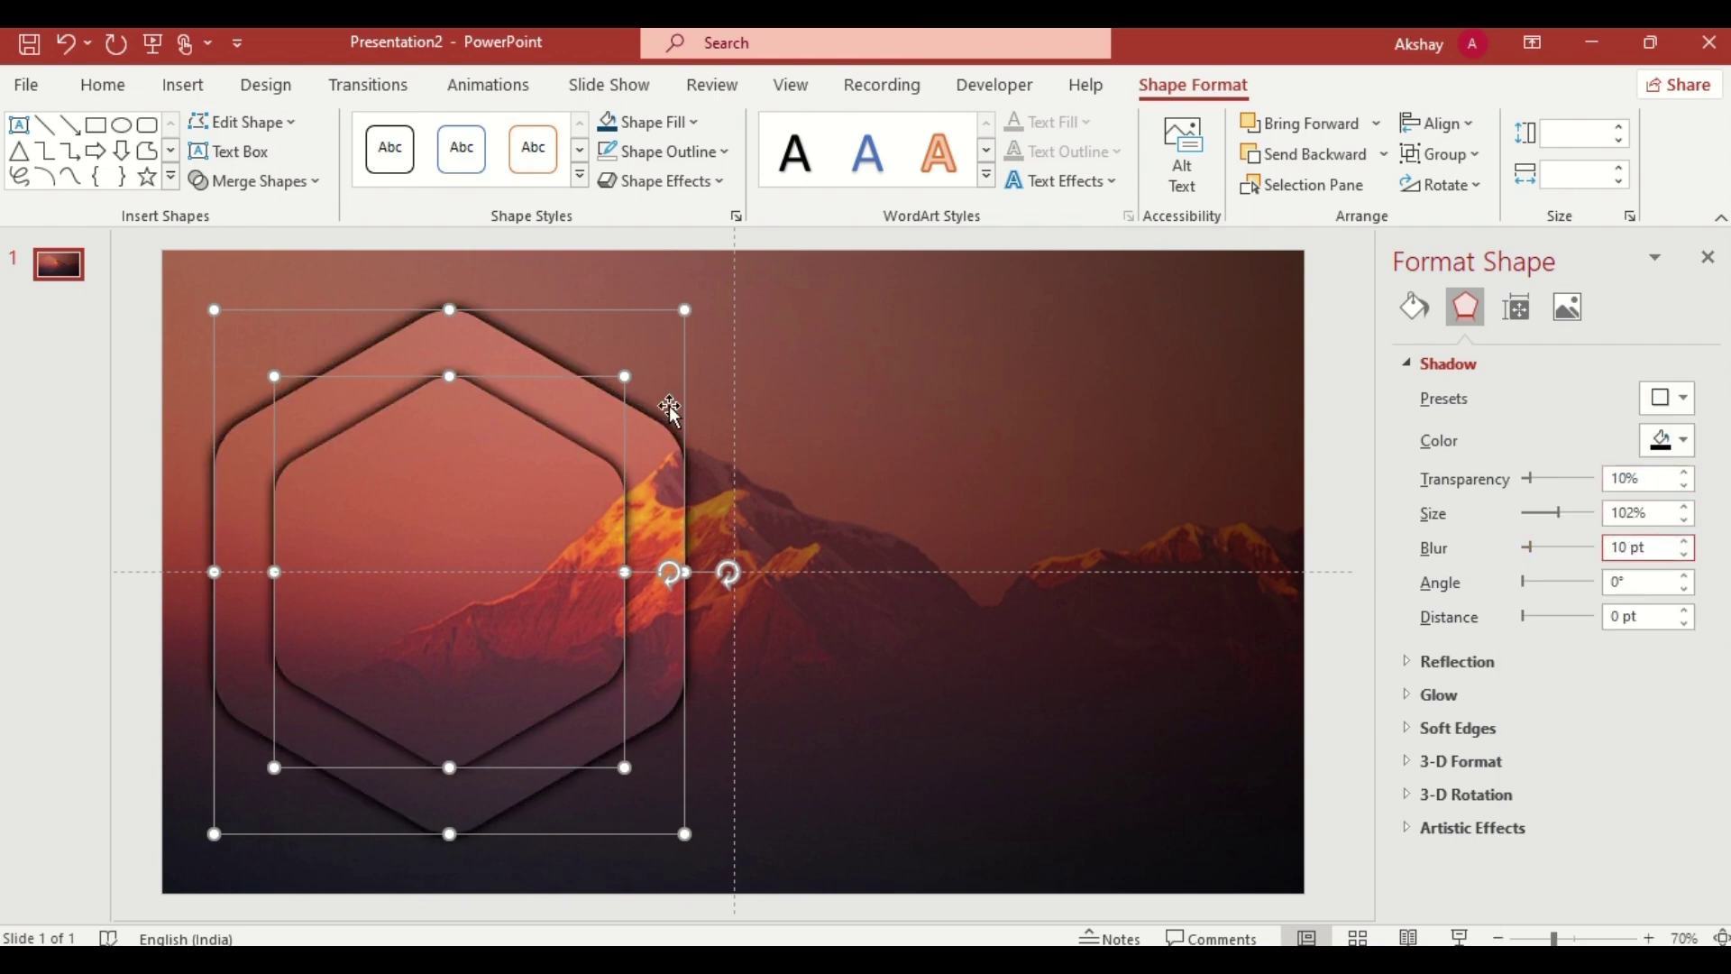
Step: Add a centred text box with the letter S in Arial Black 200 pt
left_click(20, 126)
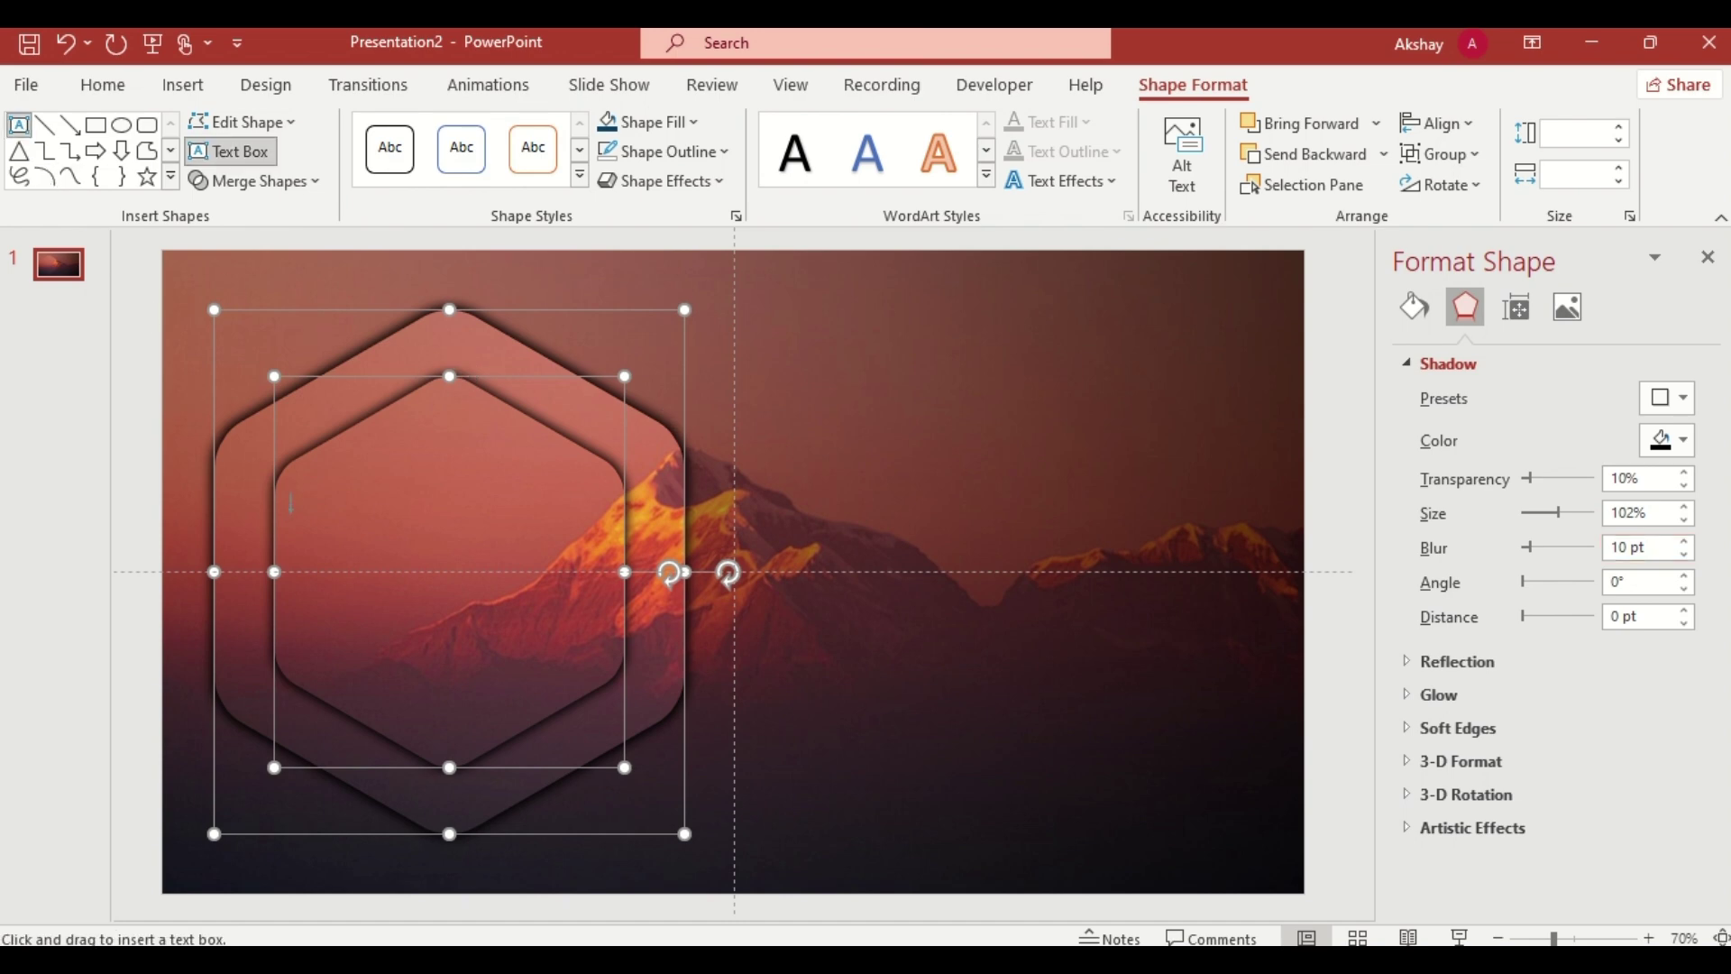
left_click_drag(295, 499, 568, 674)
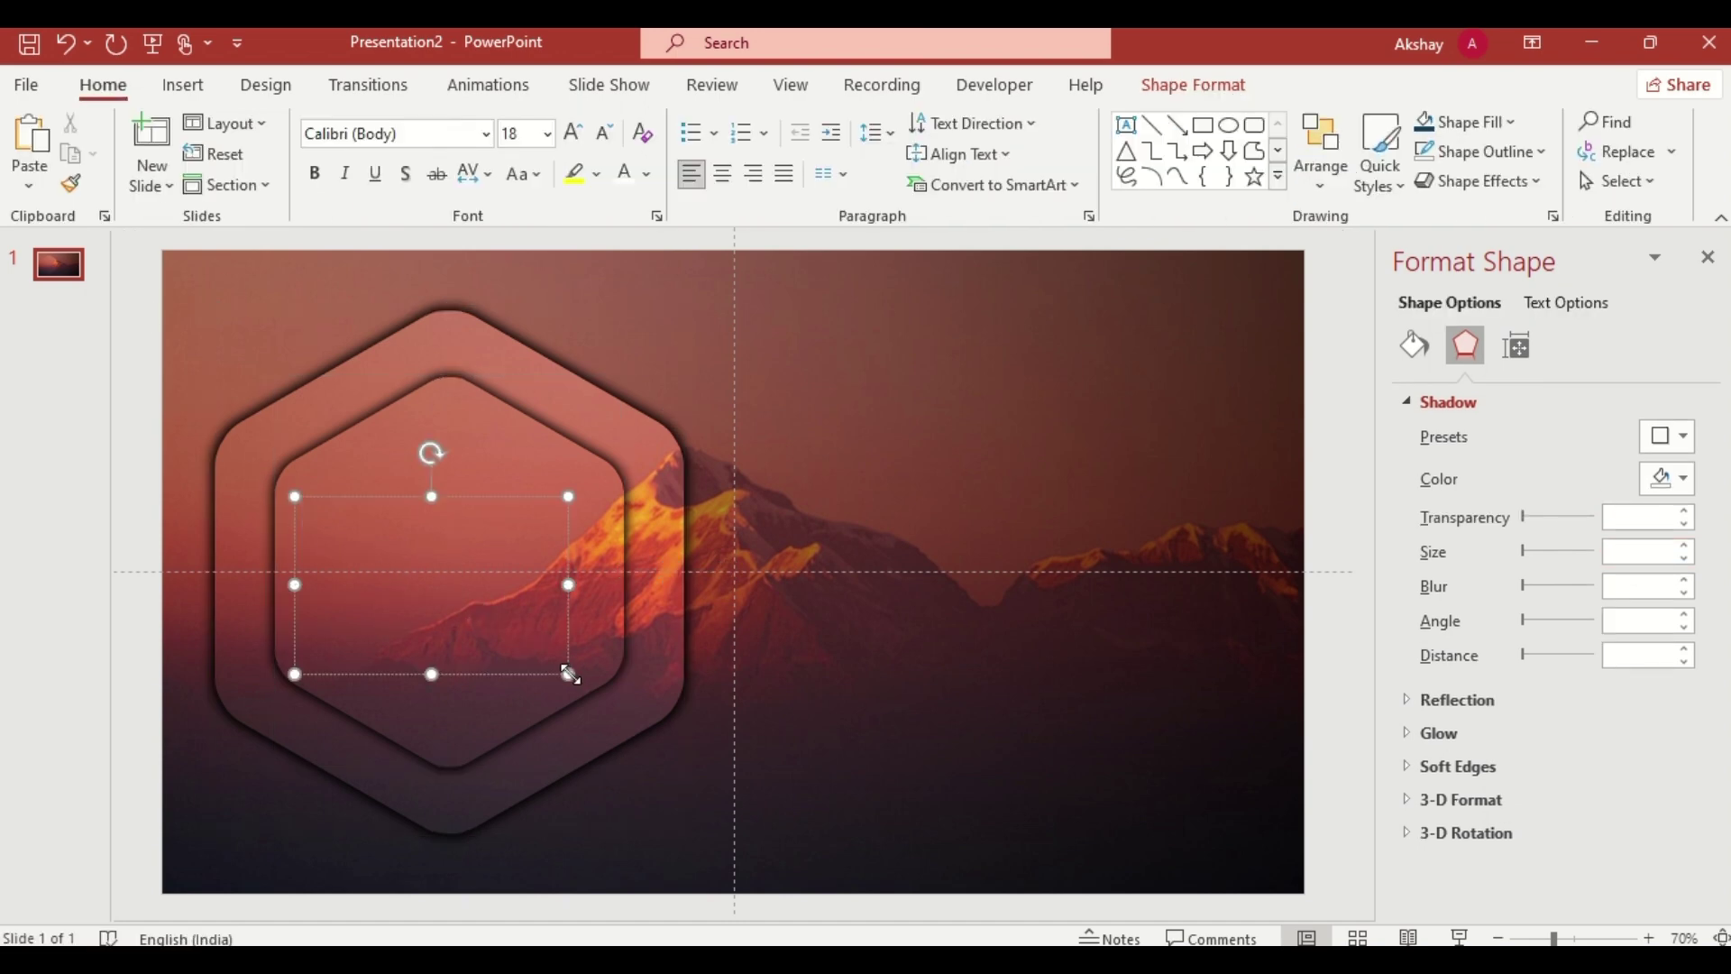
left_click(484, 134)
left_click(386, 460)
type("s")
left_click(516, 135)
type("200")
key("Return")
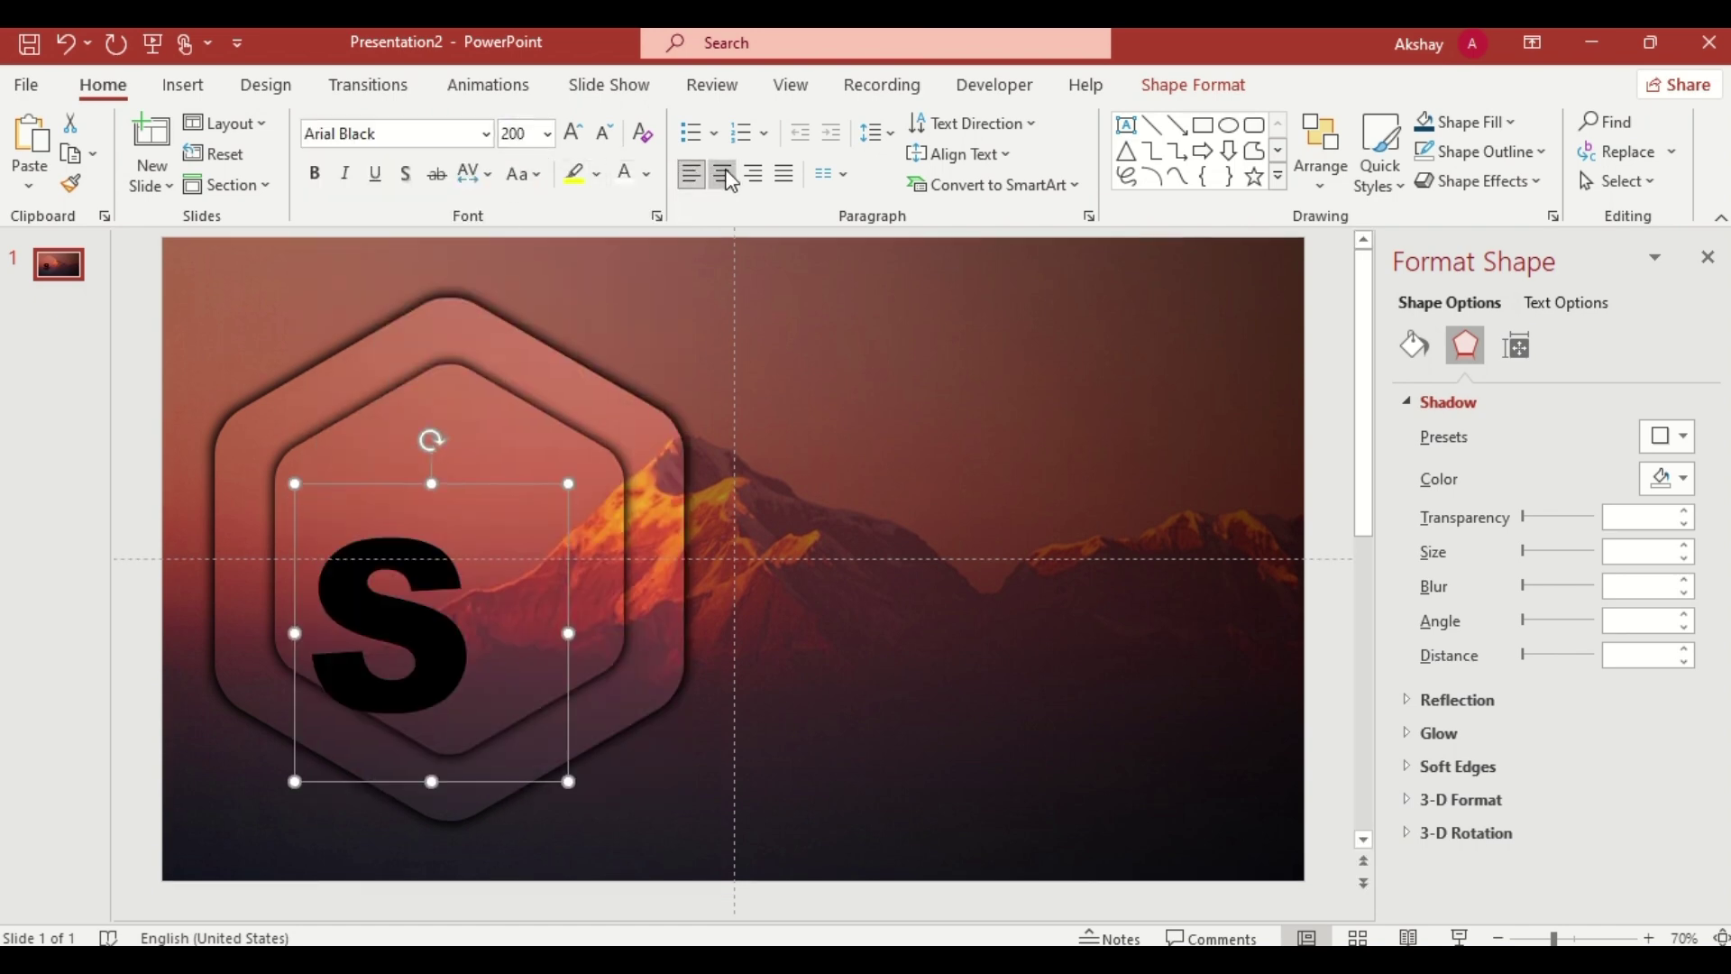
left_click(723, 173)
Step: Align the S box and both hexagons on their horizontal and vertical centres
left_click(556, 412, "shift")
left_click(644, 422, "shift")
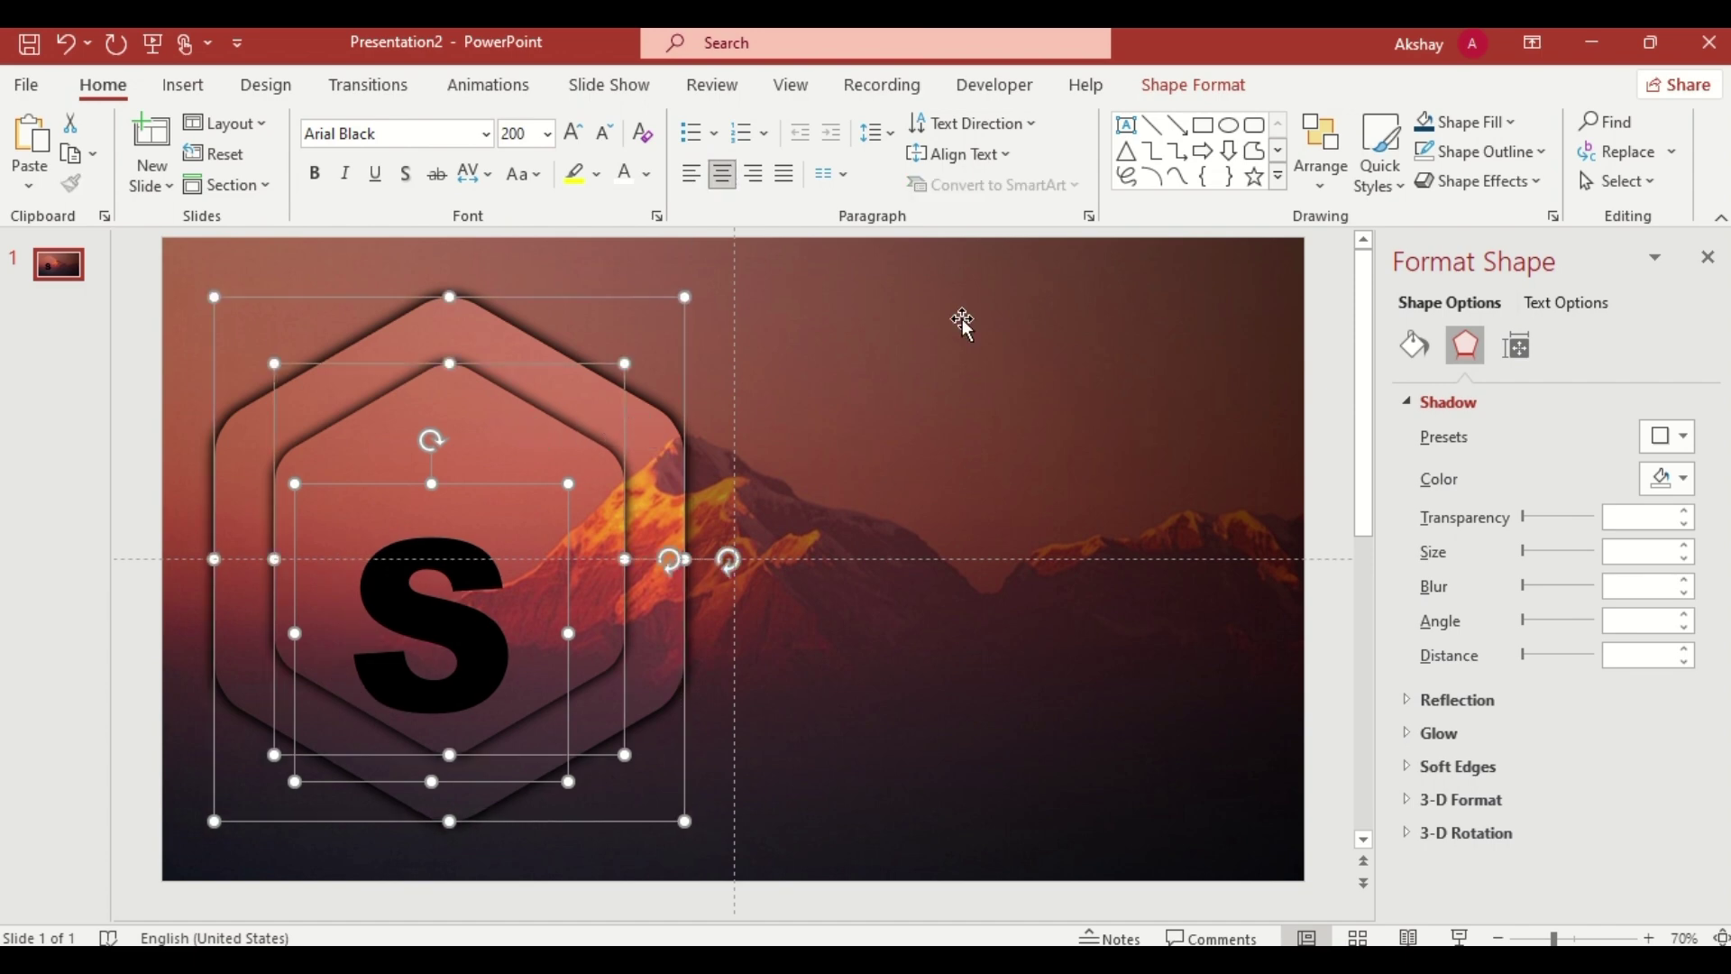
left_click(1320, 151)
left_click(1379, 587)
mouse_move(1359, 587)
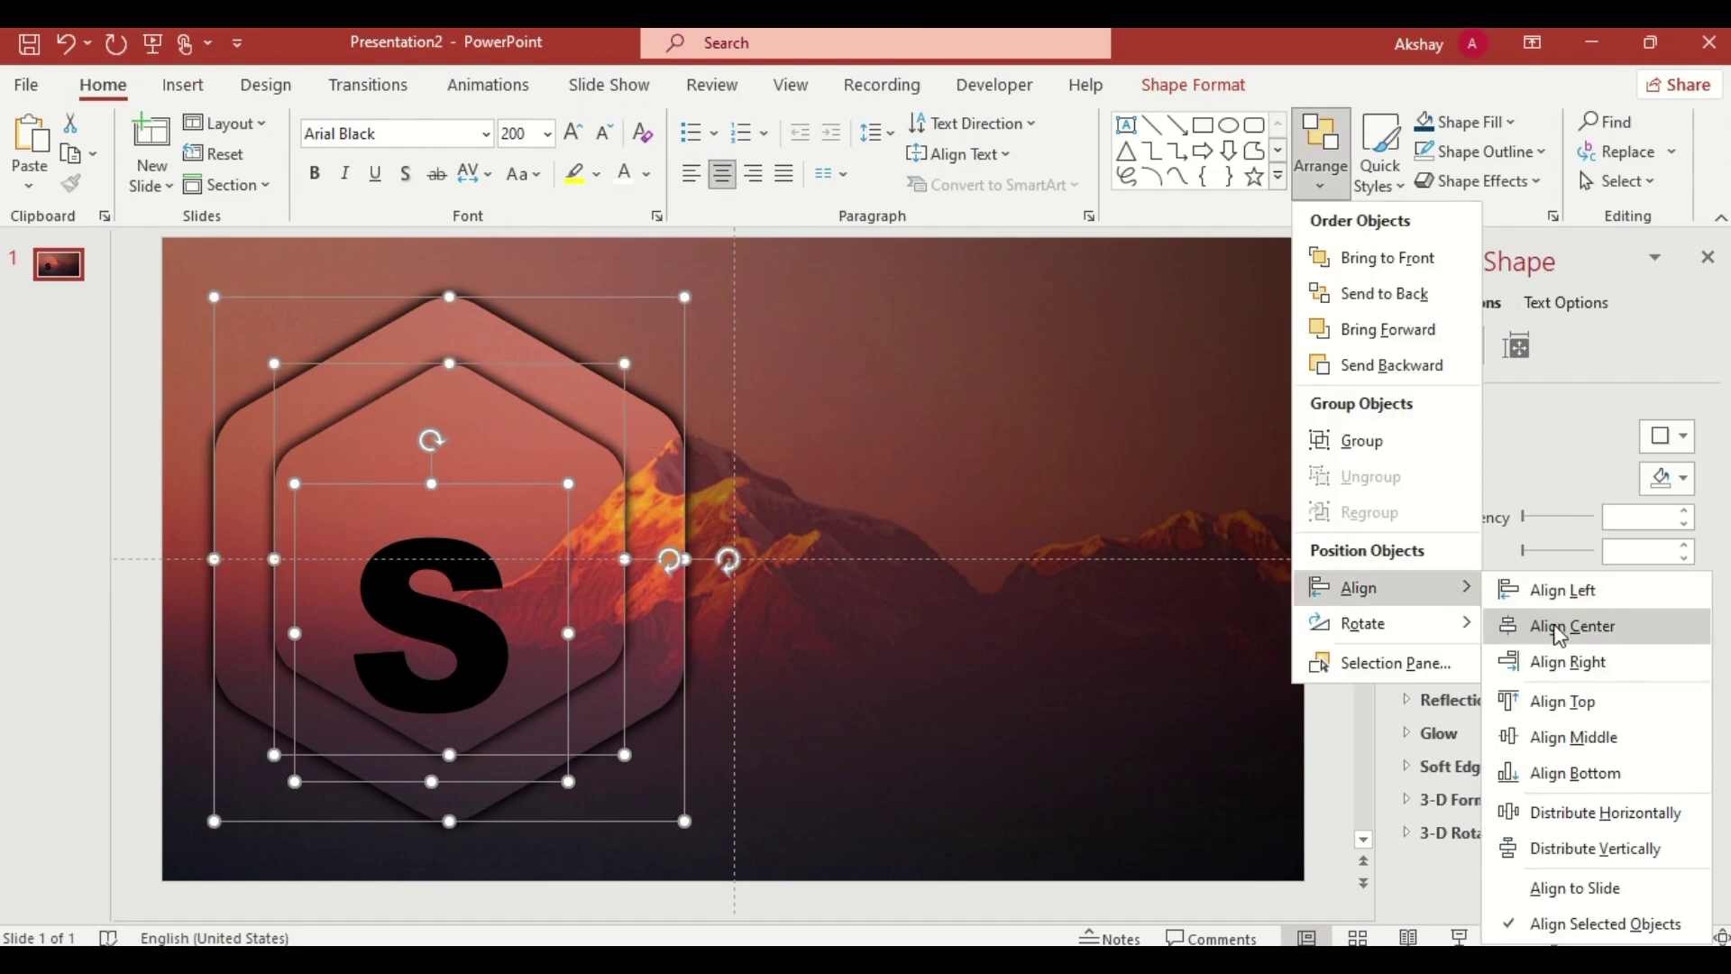
left_click(1559, 633)
left_click(1320, 152)
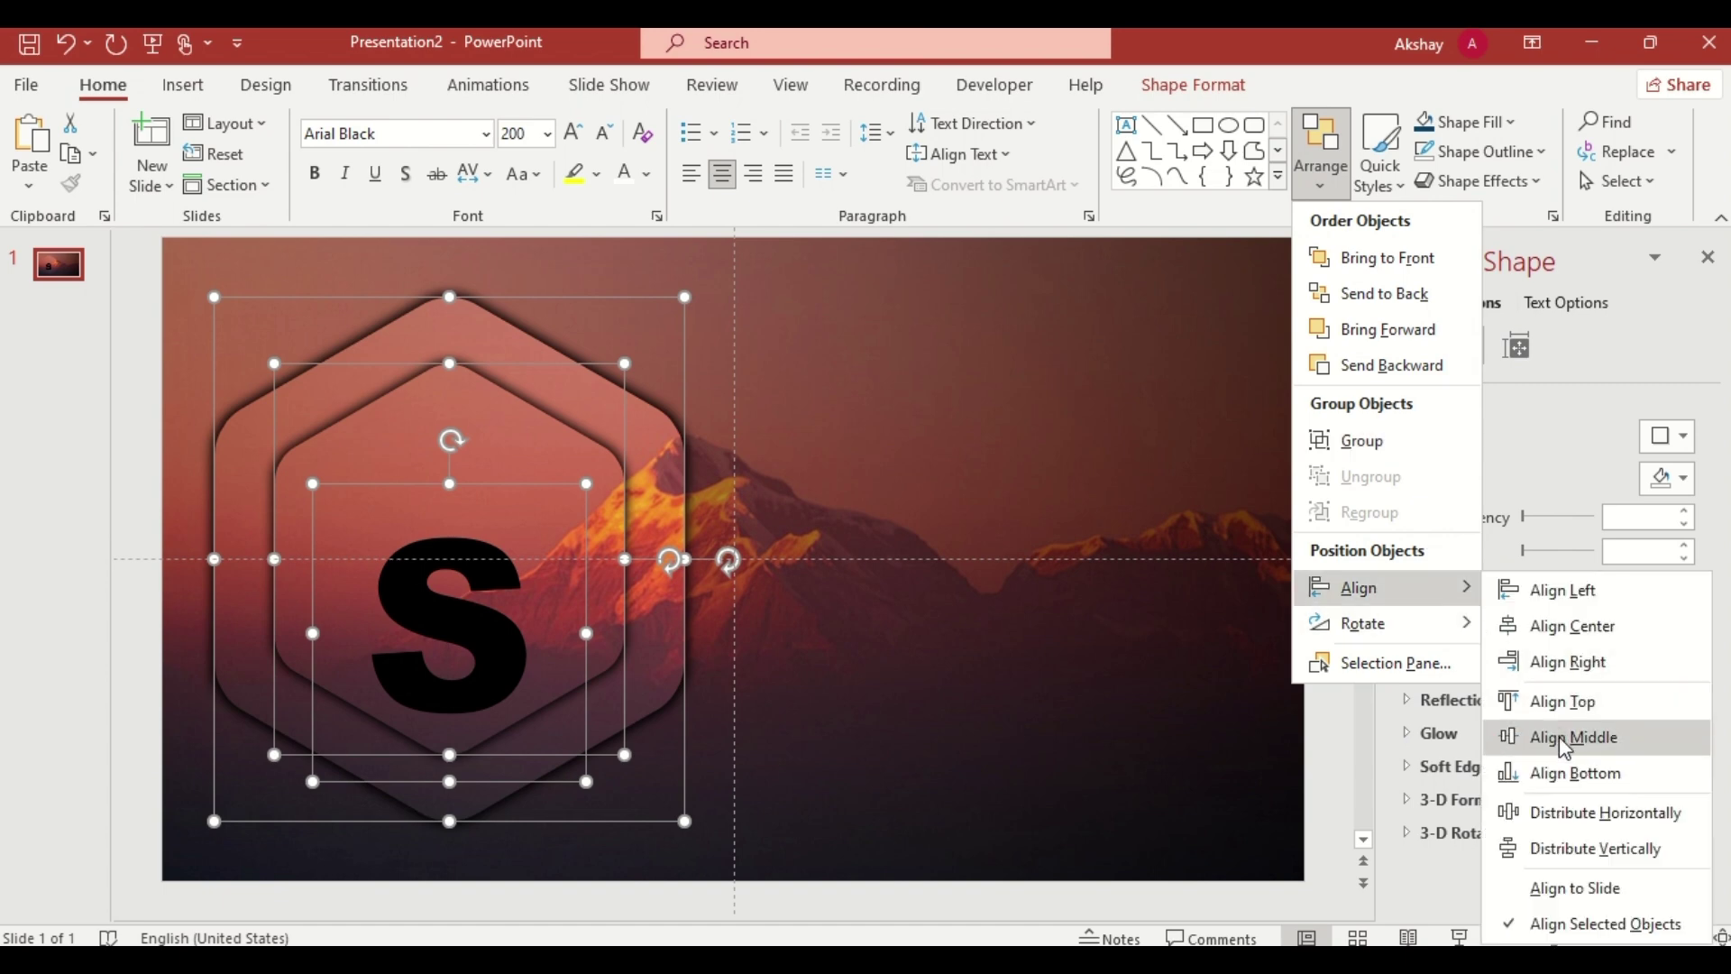
left_click(1566, 739)
left_click(994, 552)
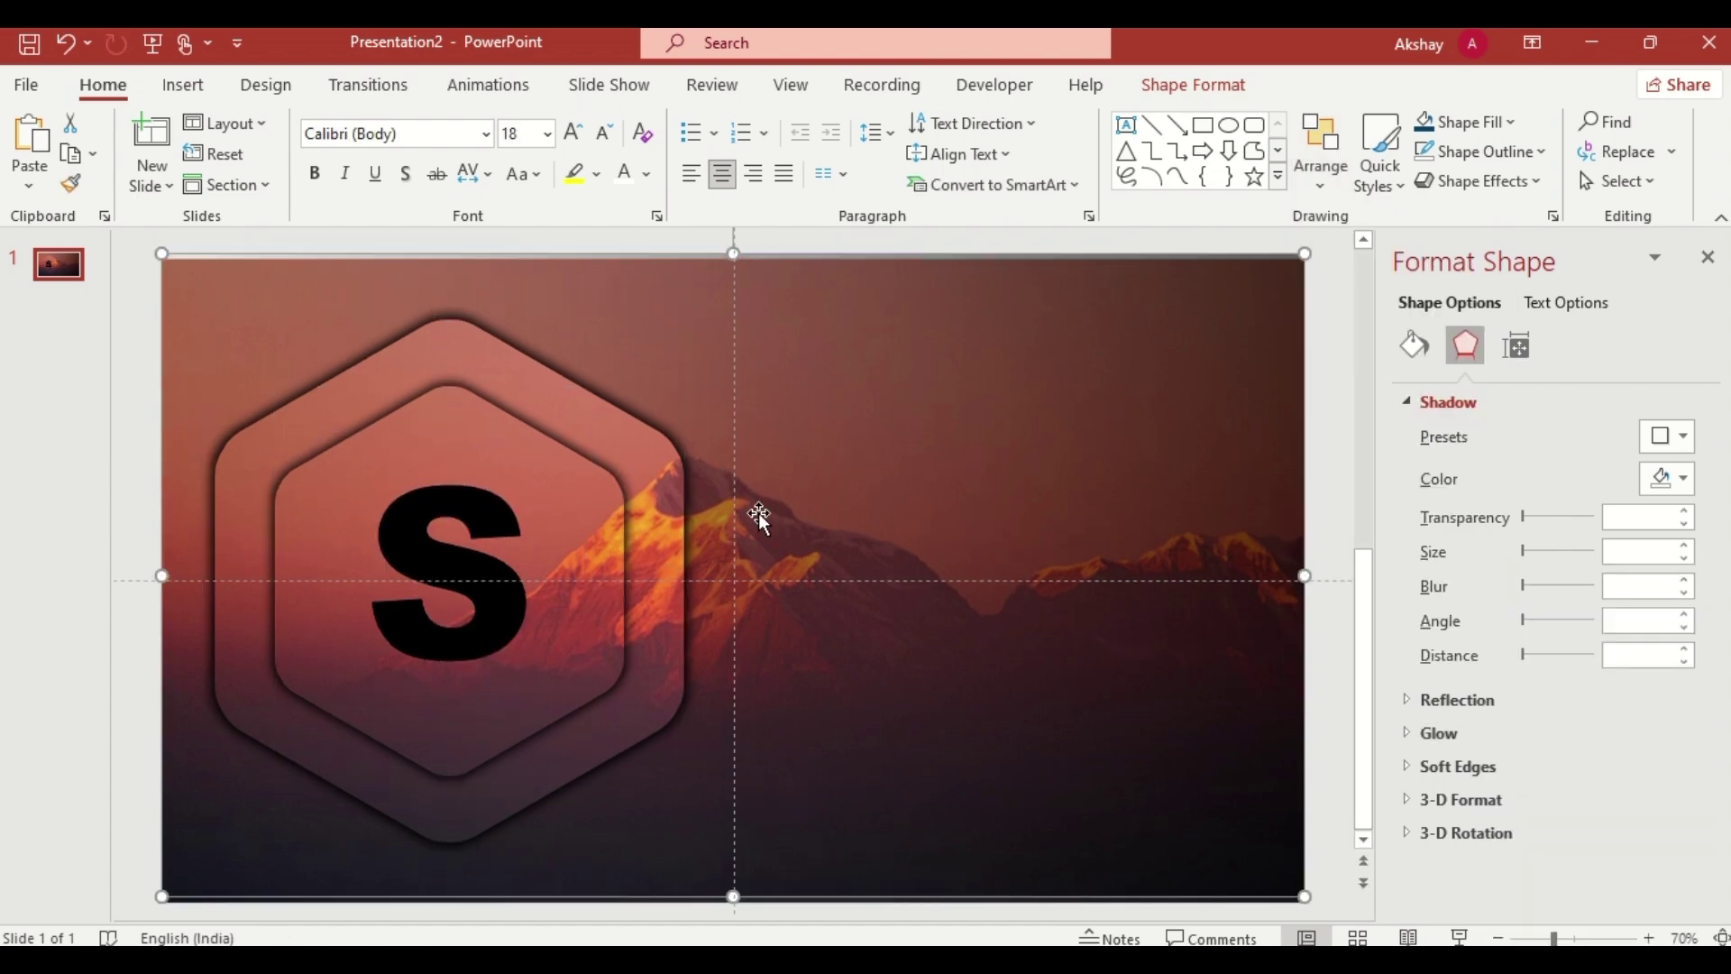
left_click(514, 429)
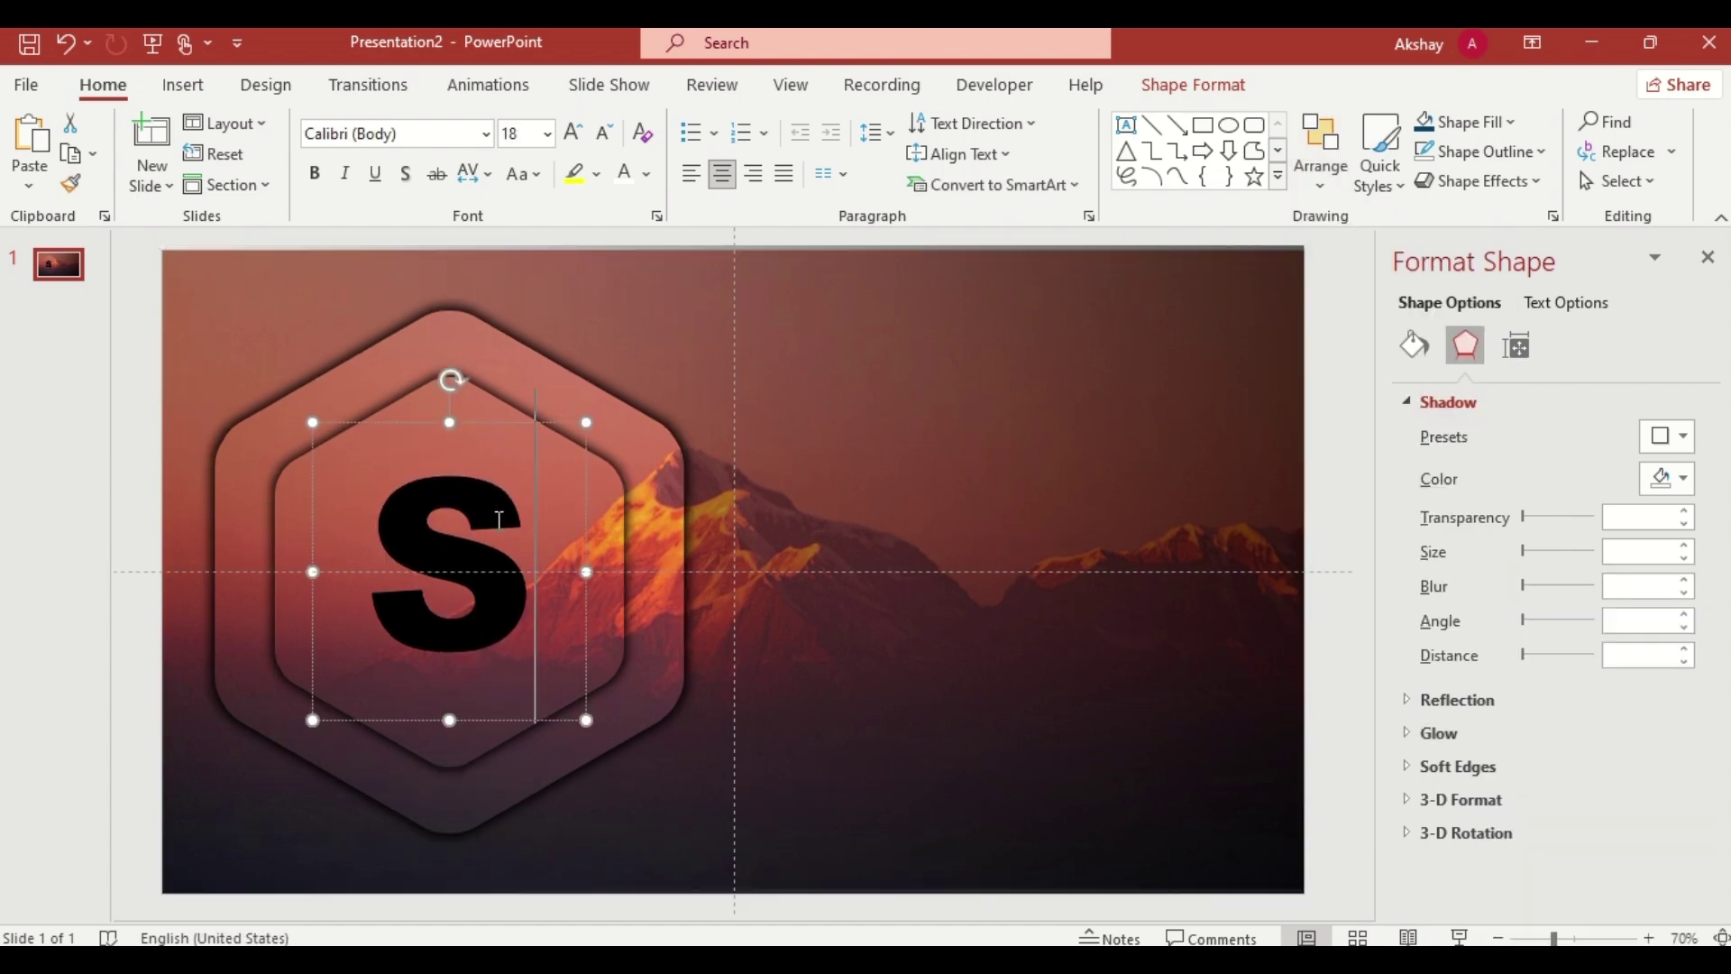
Step: Set the letter S's text fill to white
left_click(1565, 304)
left_click(1687, 598)
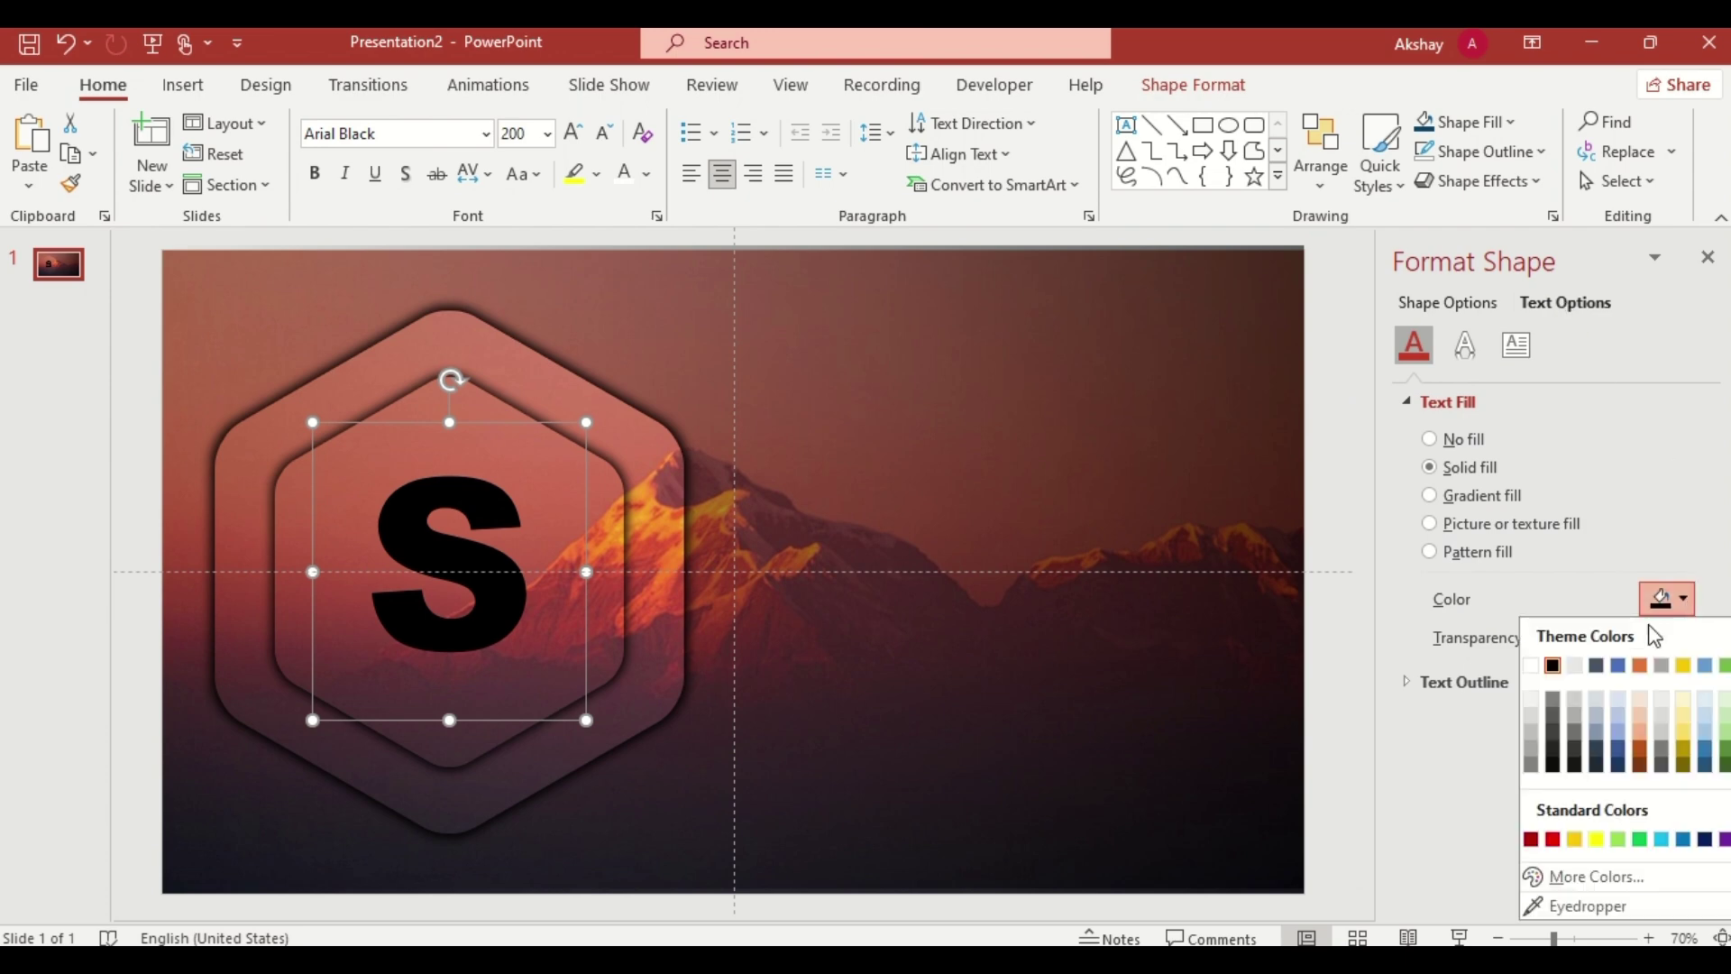
left_click(1532, 666)
left_click(1637, 637)
type("0")
key("Return")
Step: Give the S an outer shadow (10%, 15 pt blur) and paste the STRENGTHS text group
left_click(1465, 344)
left_click(1666, 440)
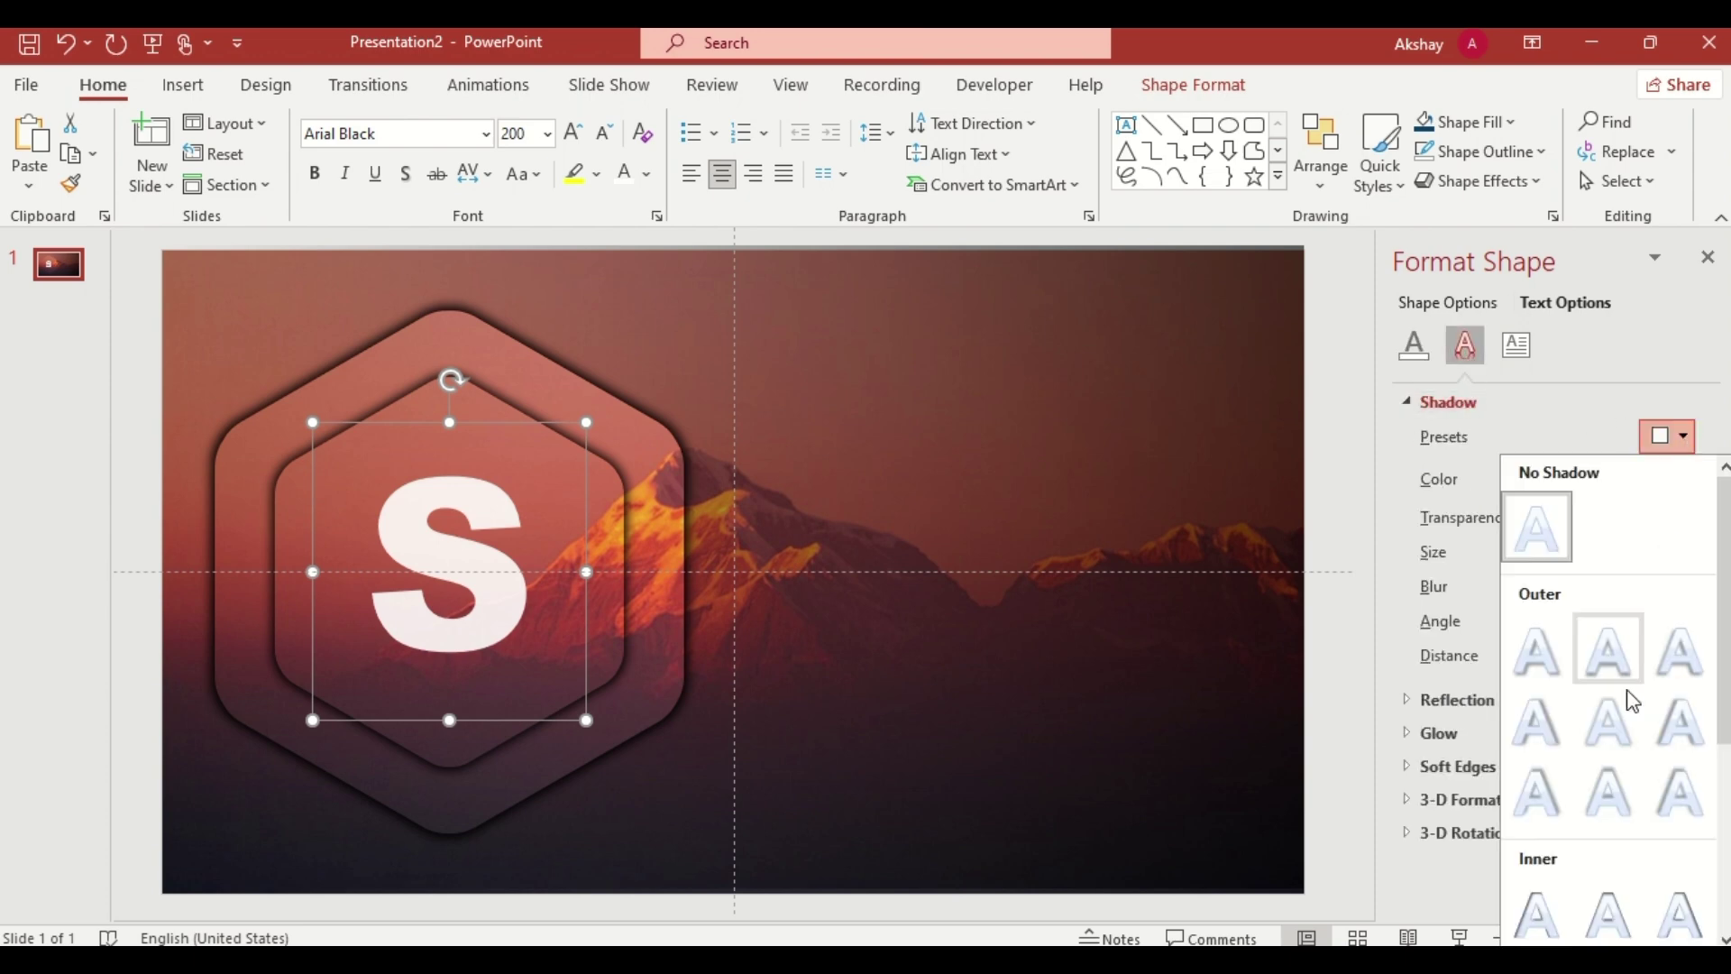
left_click(1607, 636)
left_click(1643, 516)
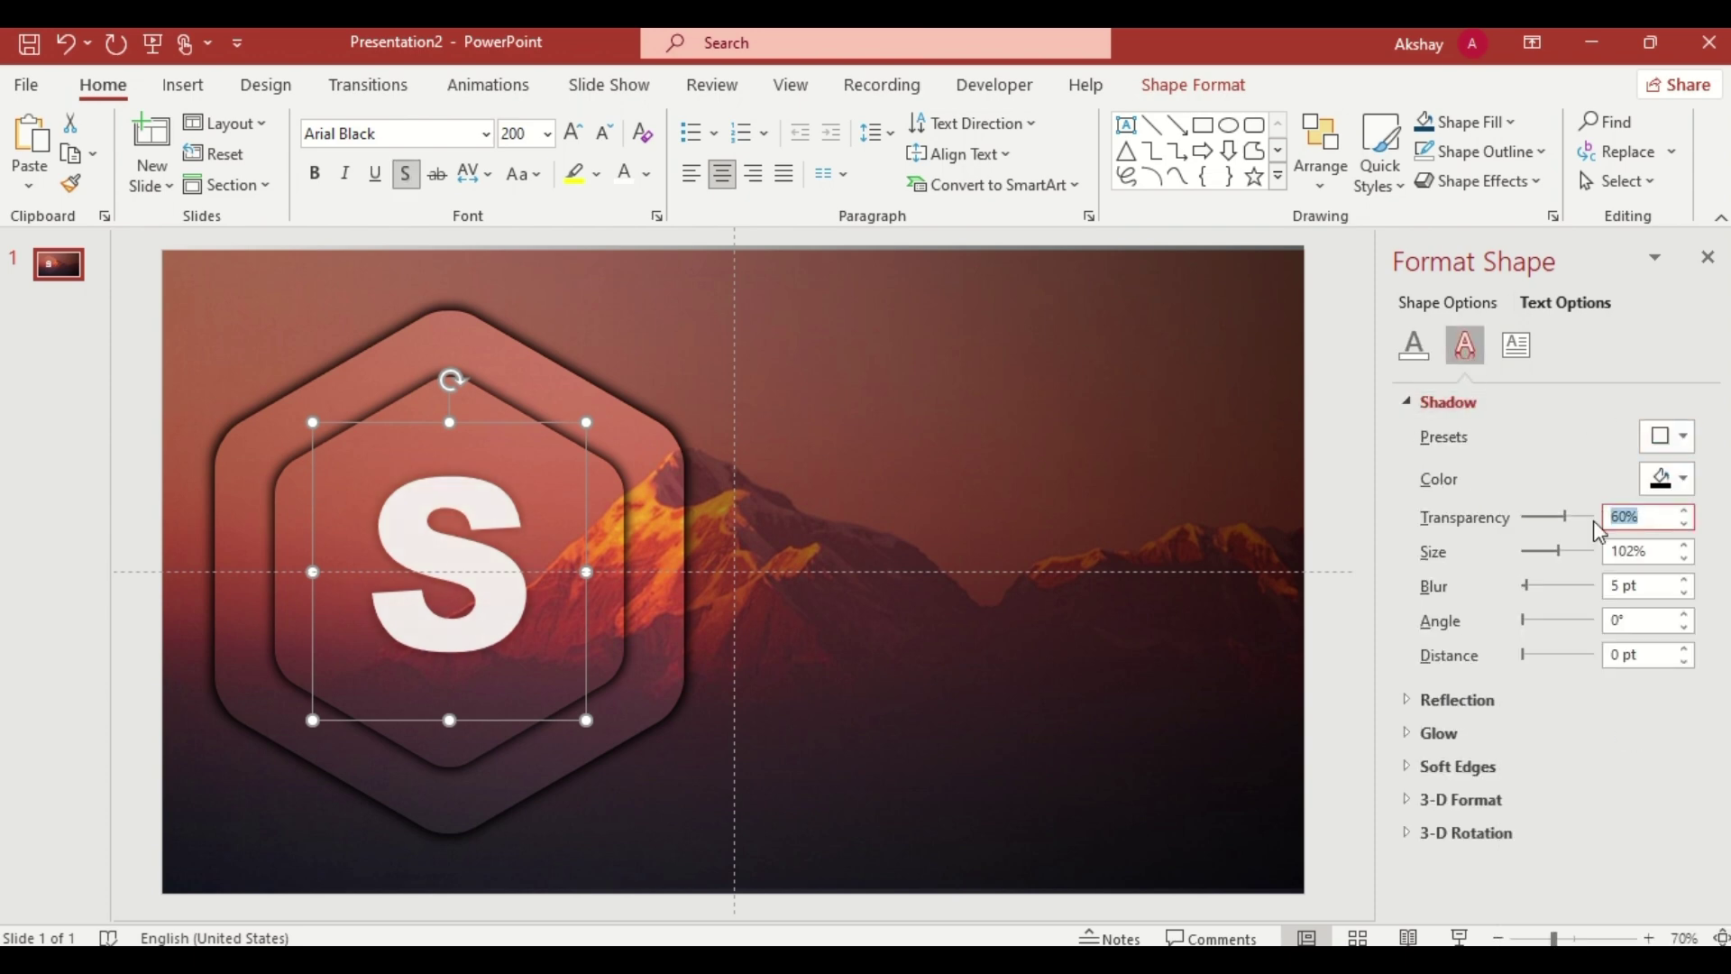
type("0")
type("10")
left_click_drag(1638, 584, 1610, 587)
type("15")
key("Return")
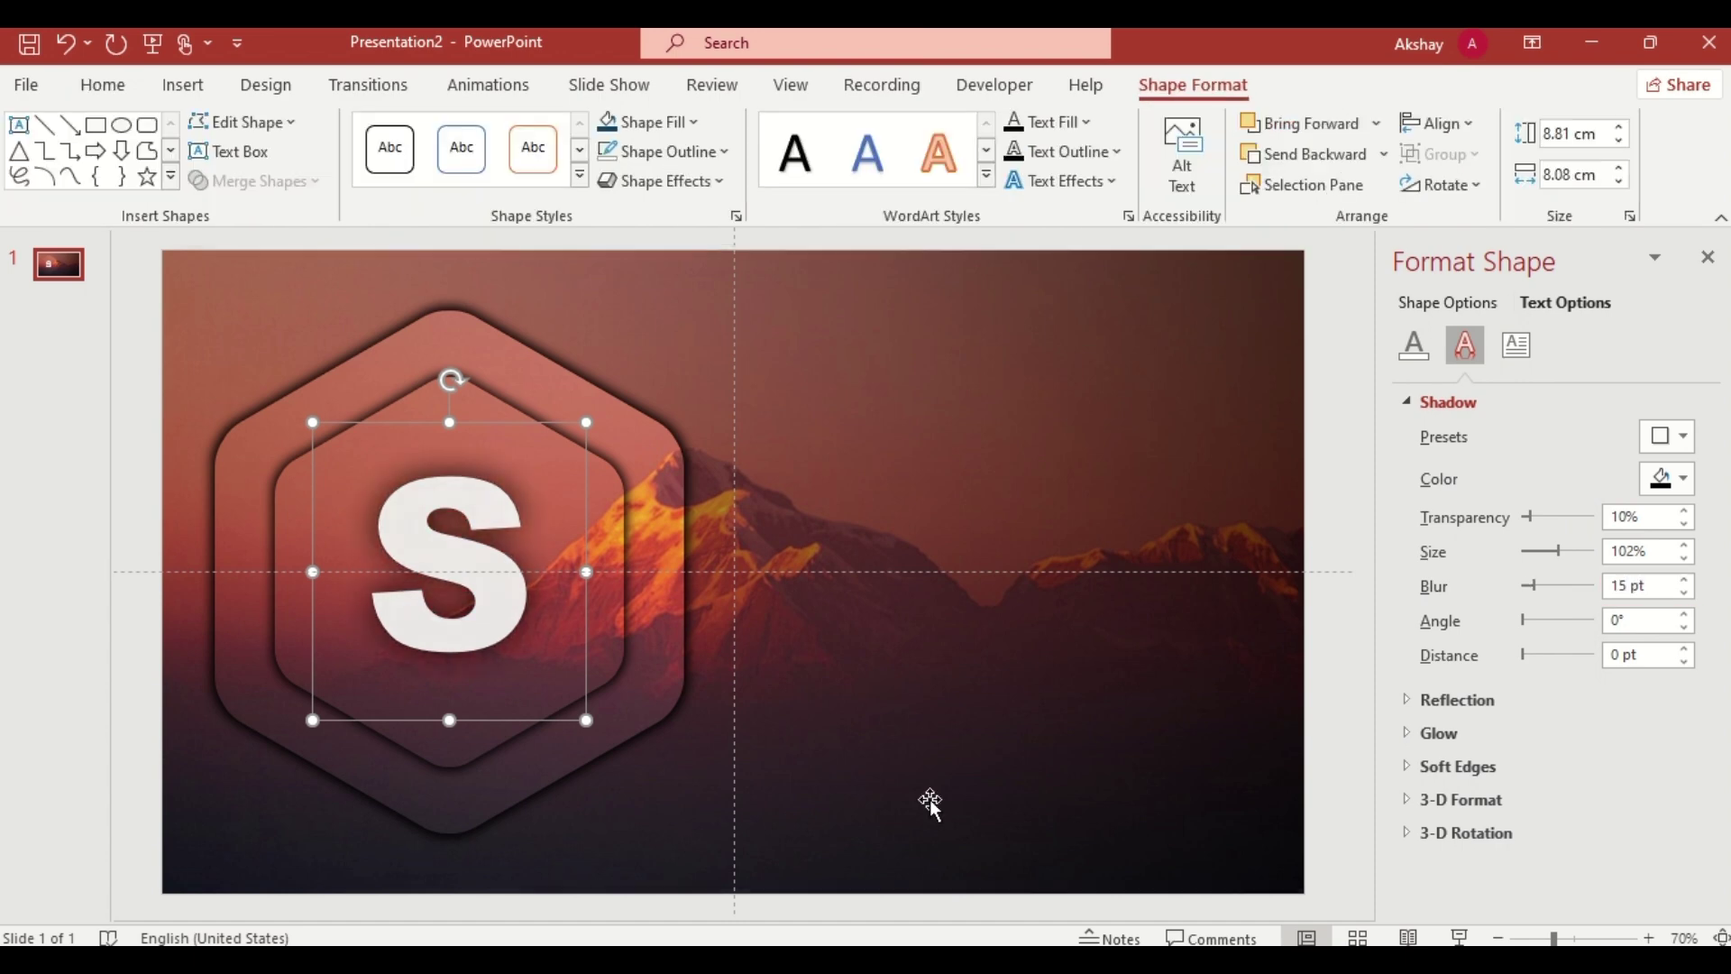
key("ctrl+v")
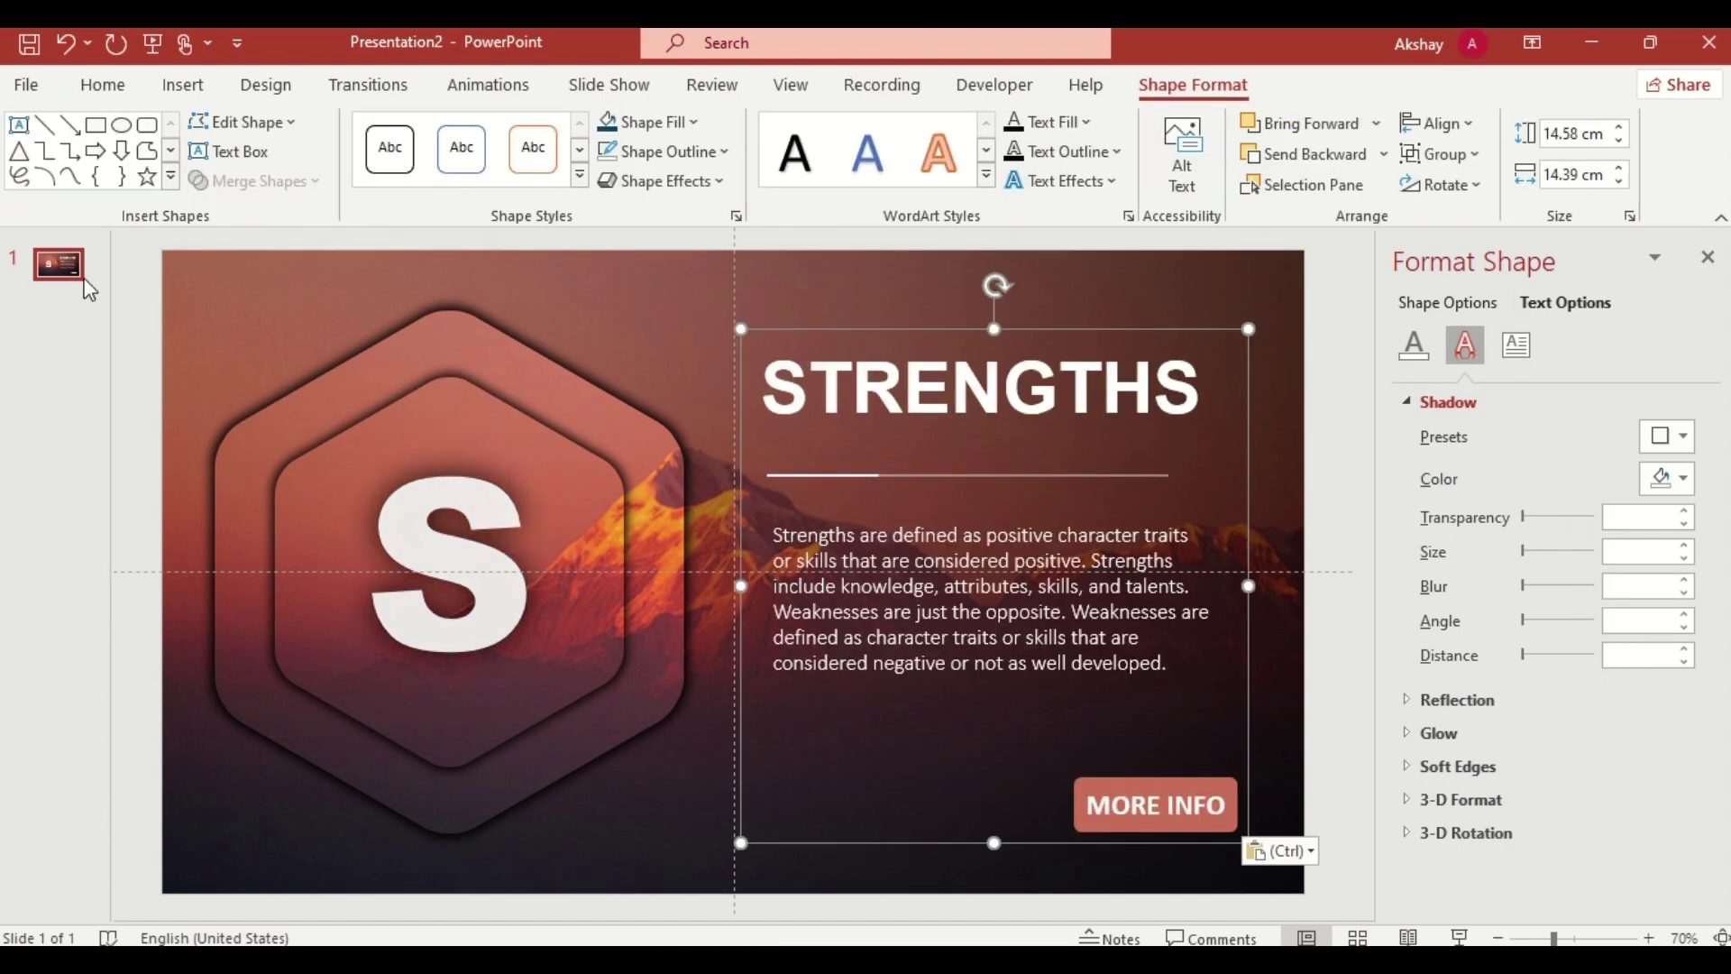
Step: Duplicate slide 1 and choose 2.jpg as the new slide's background
right_click(62, 265)
left_click(152, 475)
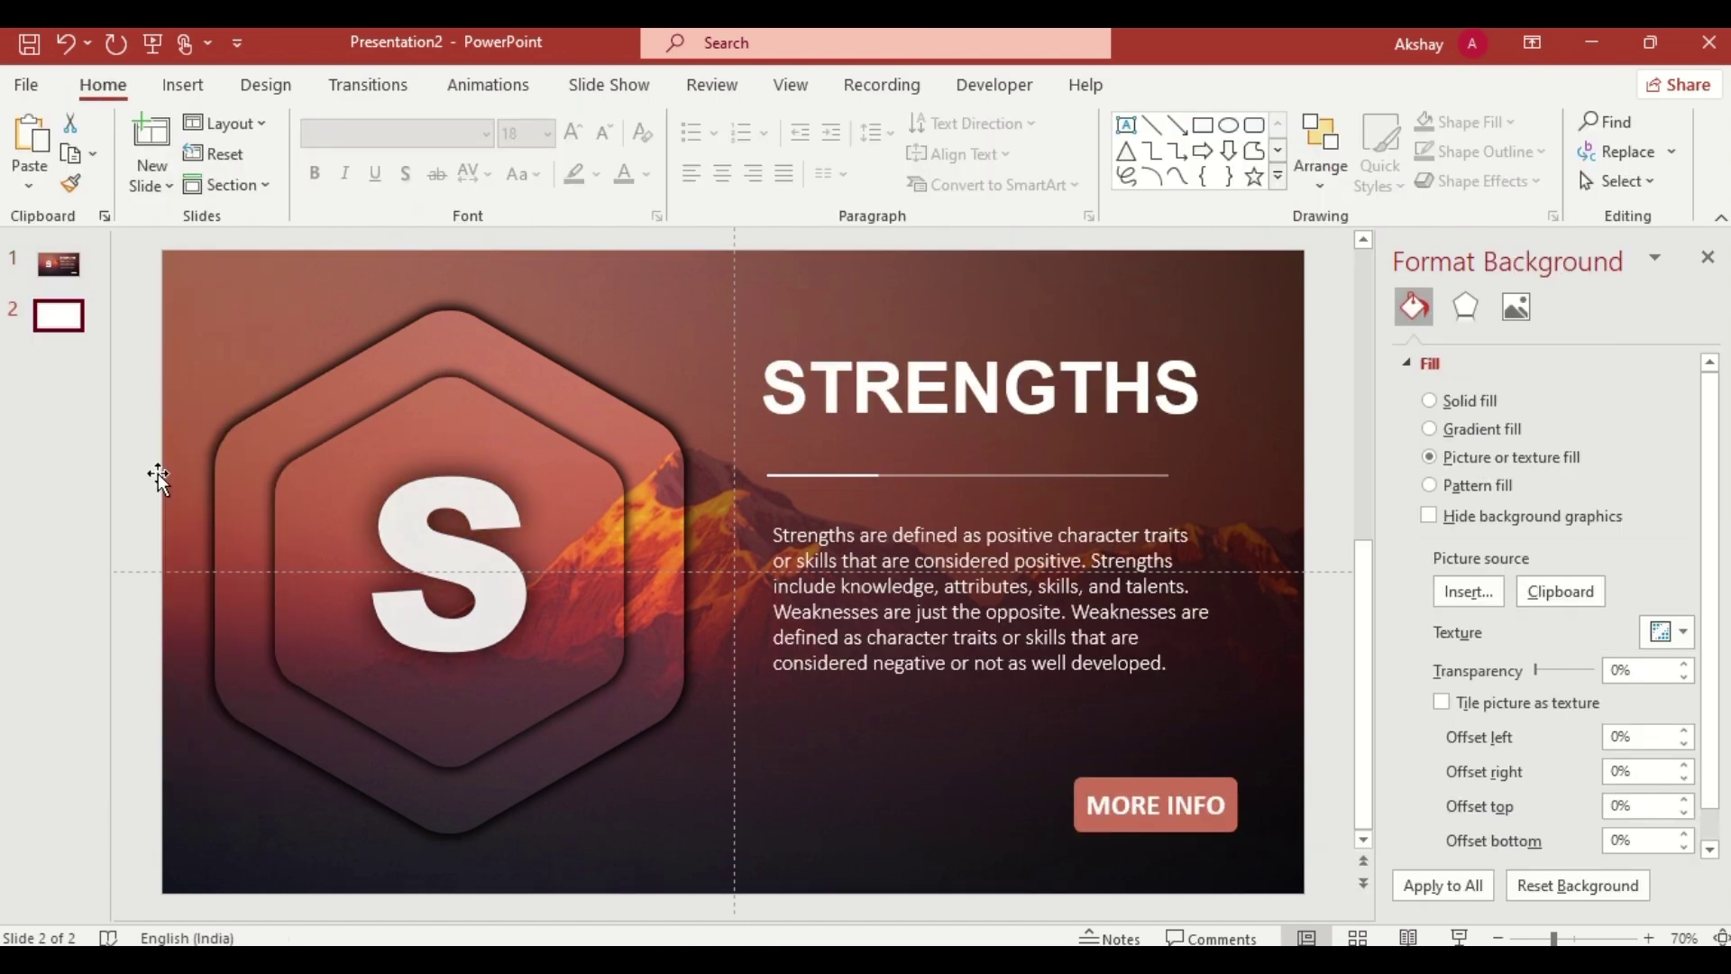
left_click(1467, 591)
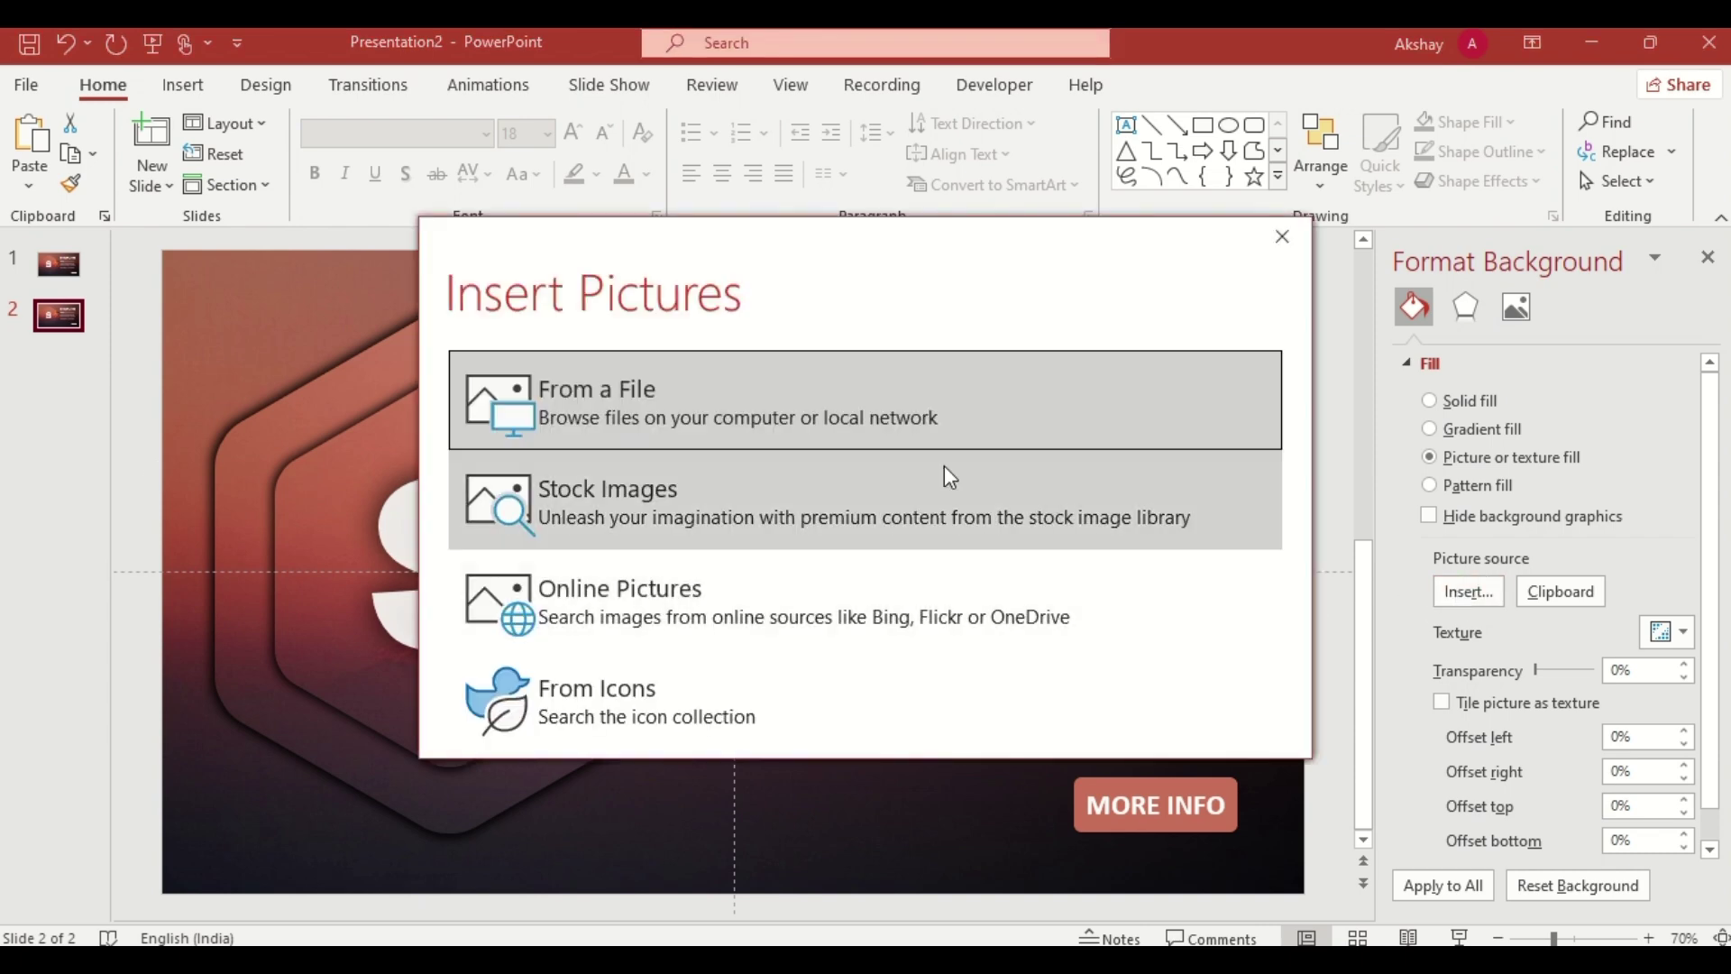
left_click(735, 402)
left_click(396, 490)
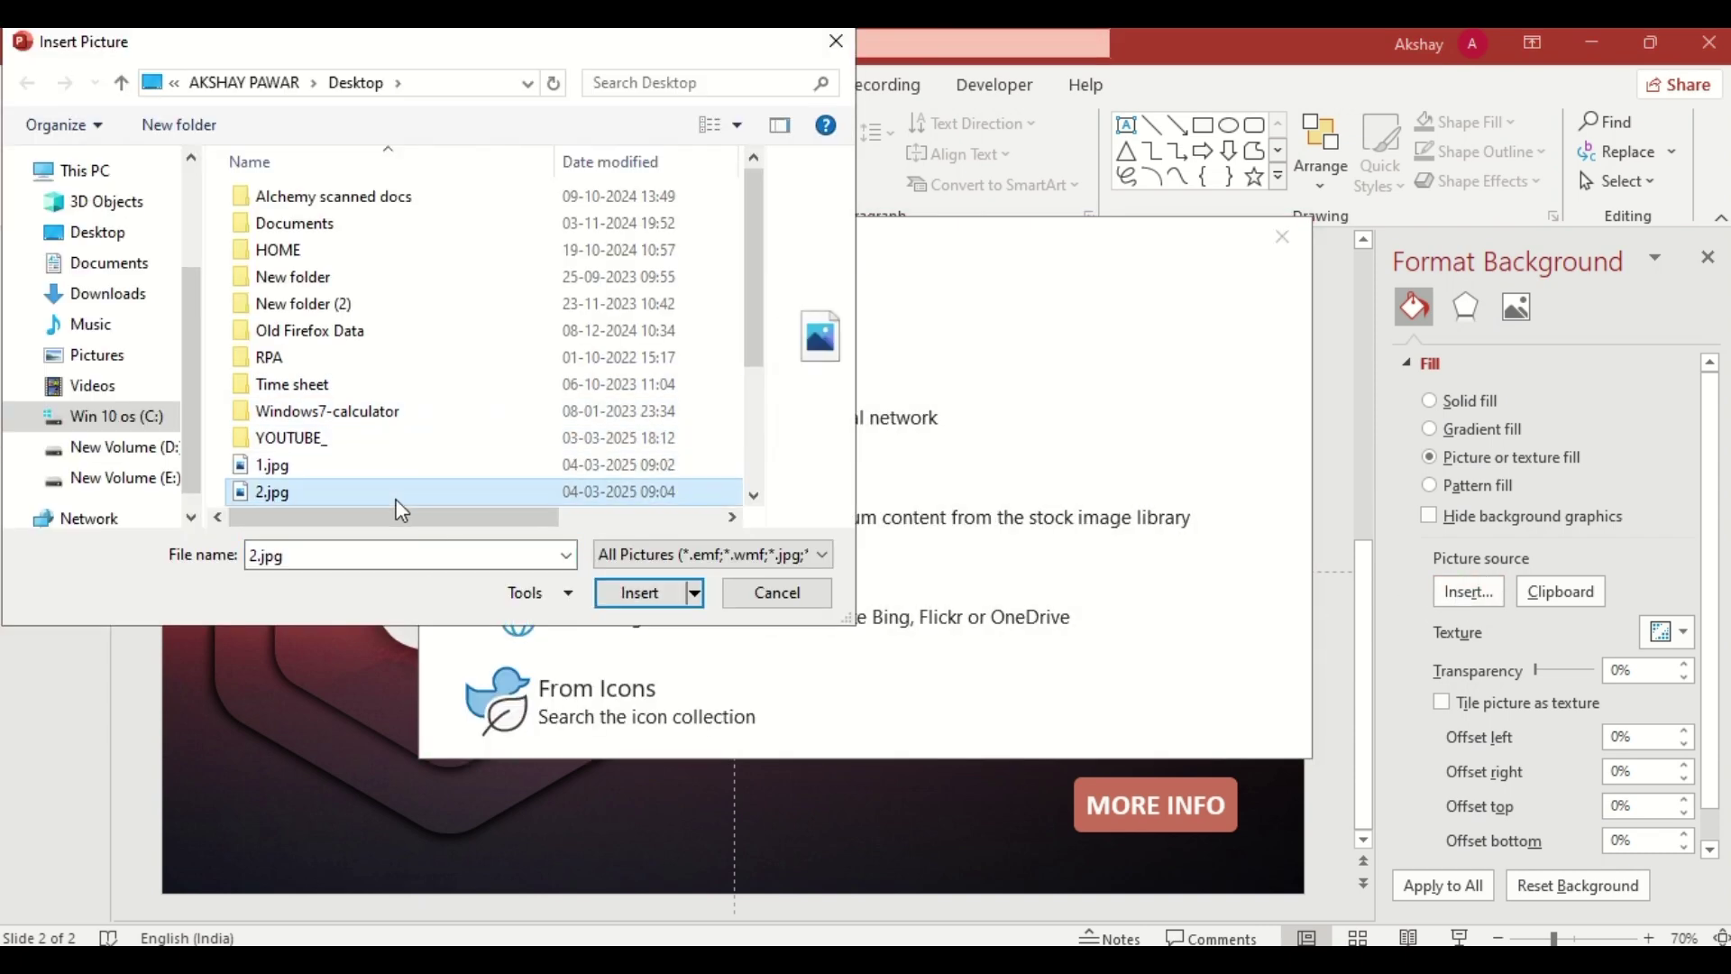
Step: Apply 2.jpg as background, move STRENGTHS above the slide, and paste the WEAKNESSES group
left_click(638, 593)
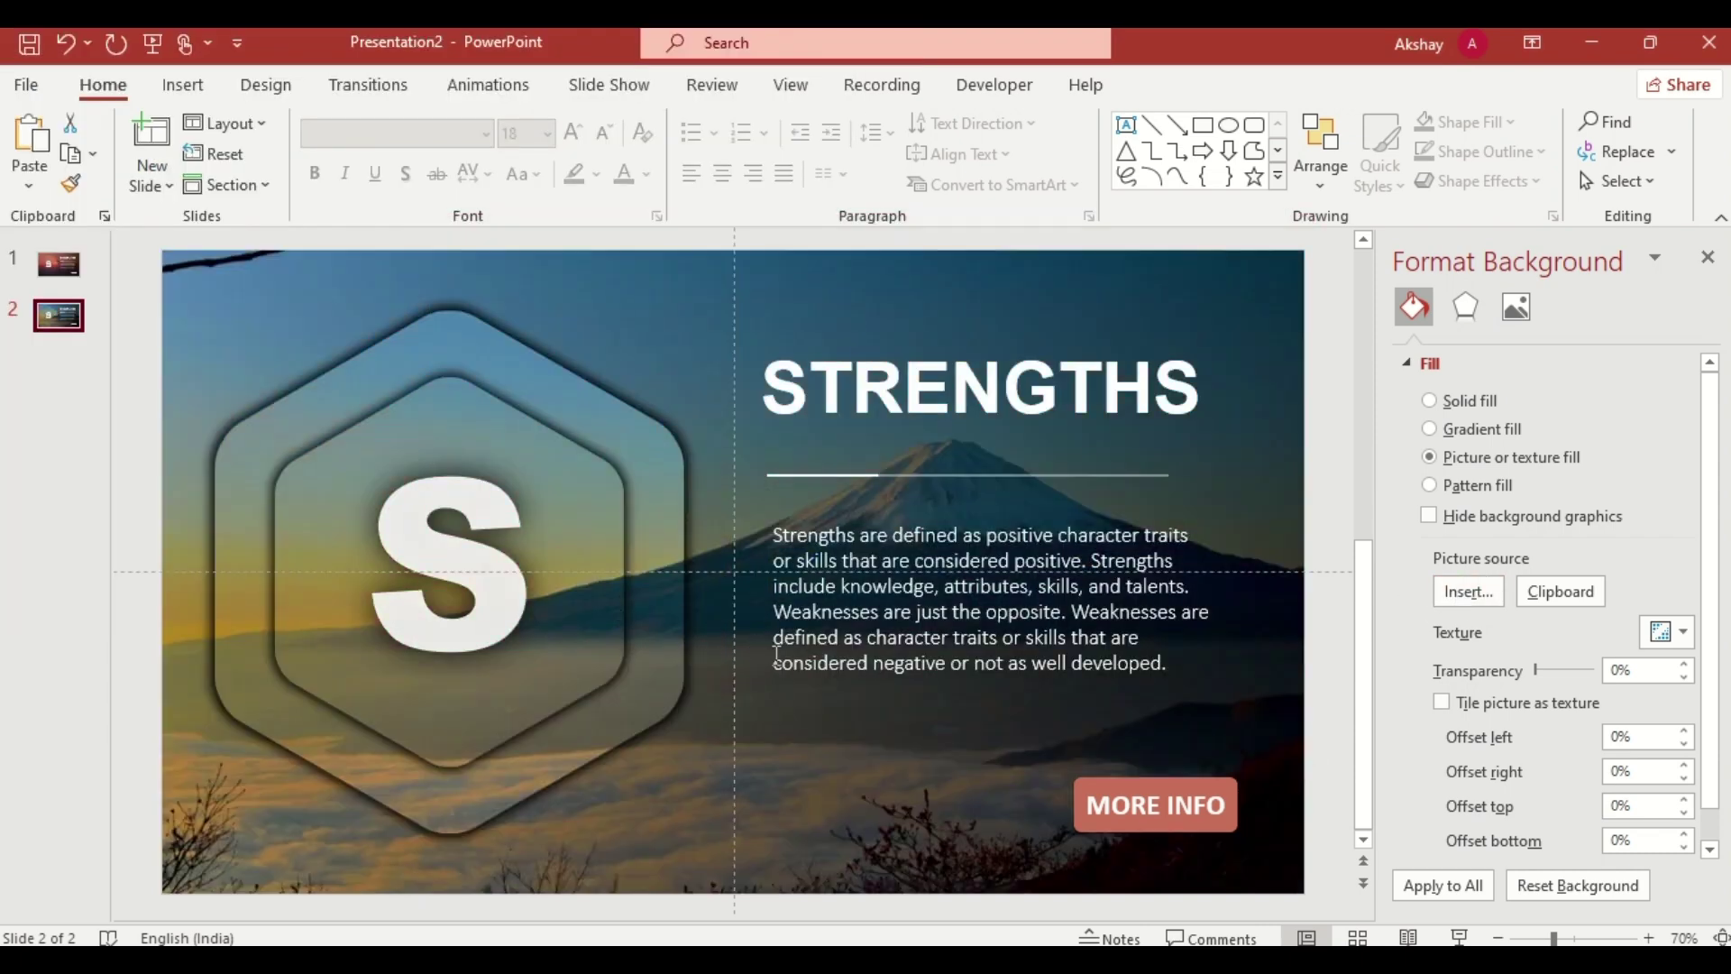
left_click(1198, 849)
left_click_drag(1198, 850, 1144, 255)
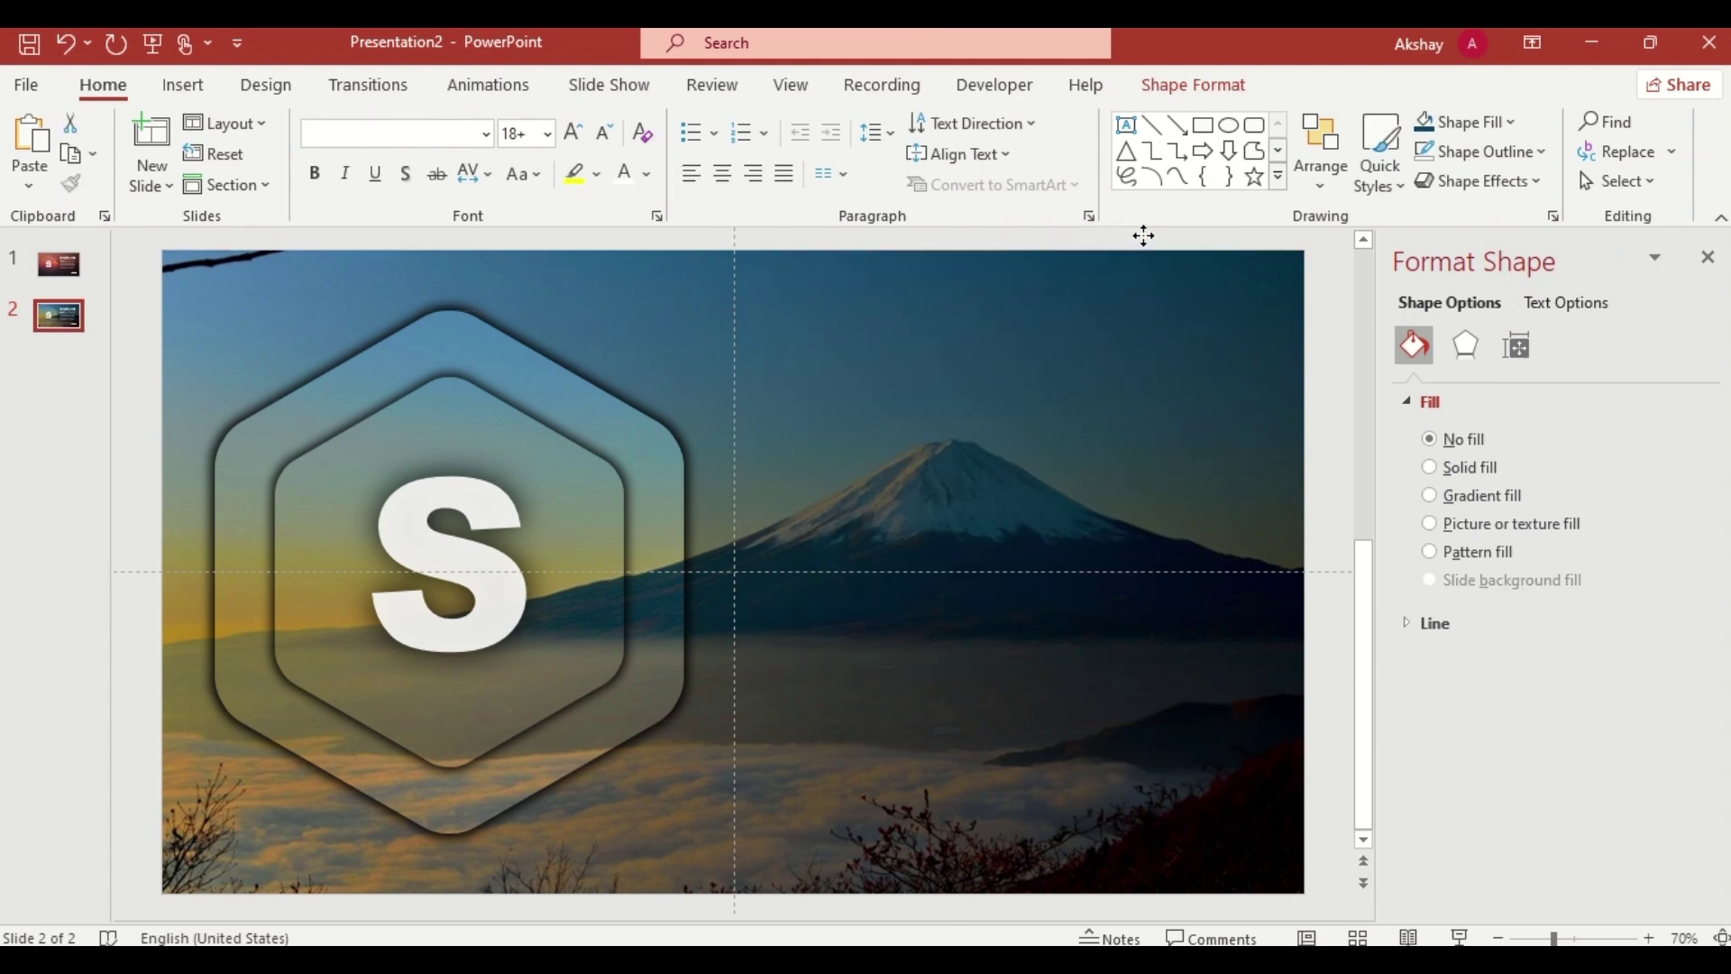
left_click_drag(1143, 236, 1217, 251)
key("ctrl+v")
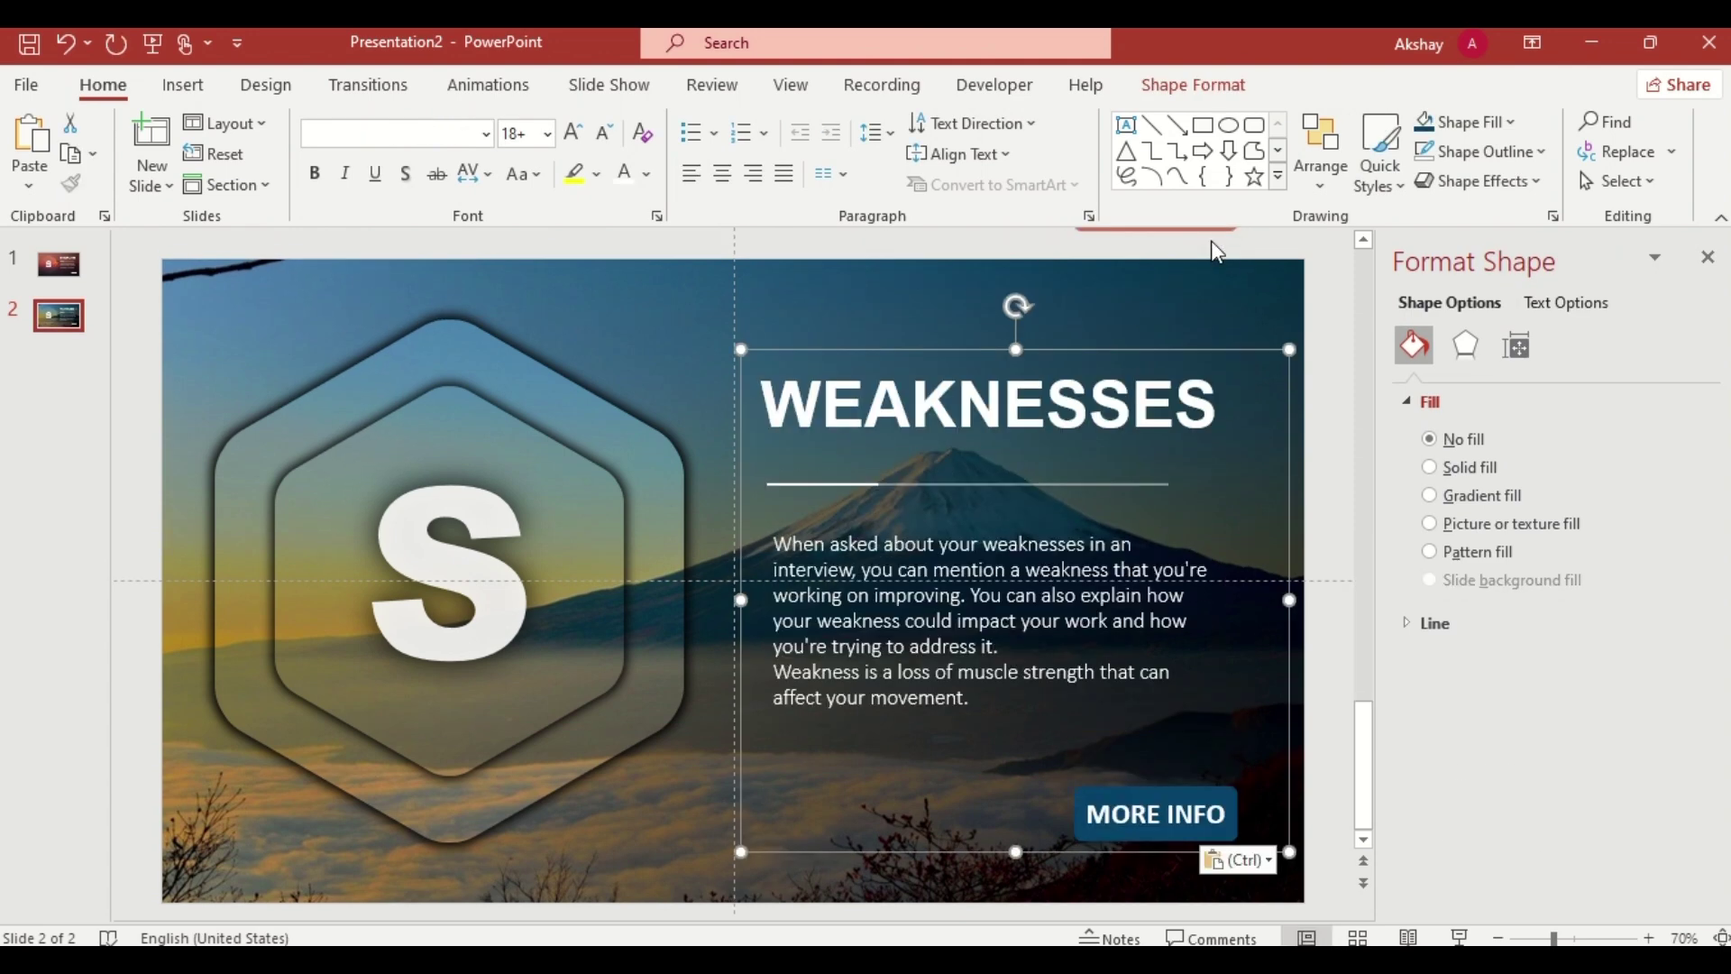
Step: Rotate the outer hexagon, delete the S, and apply Morph to slide 2
left_click(464, 345)
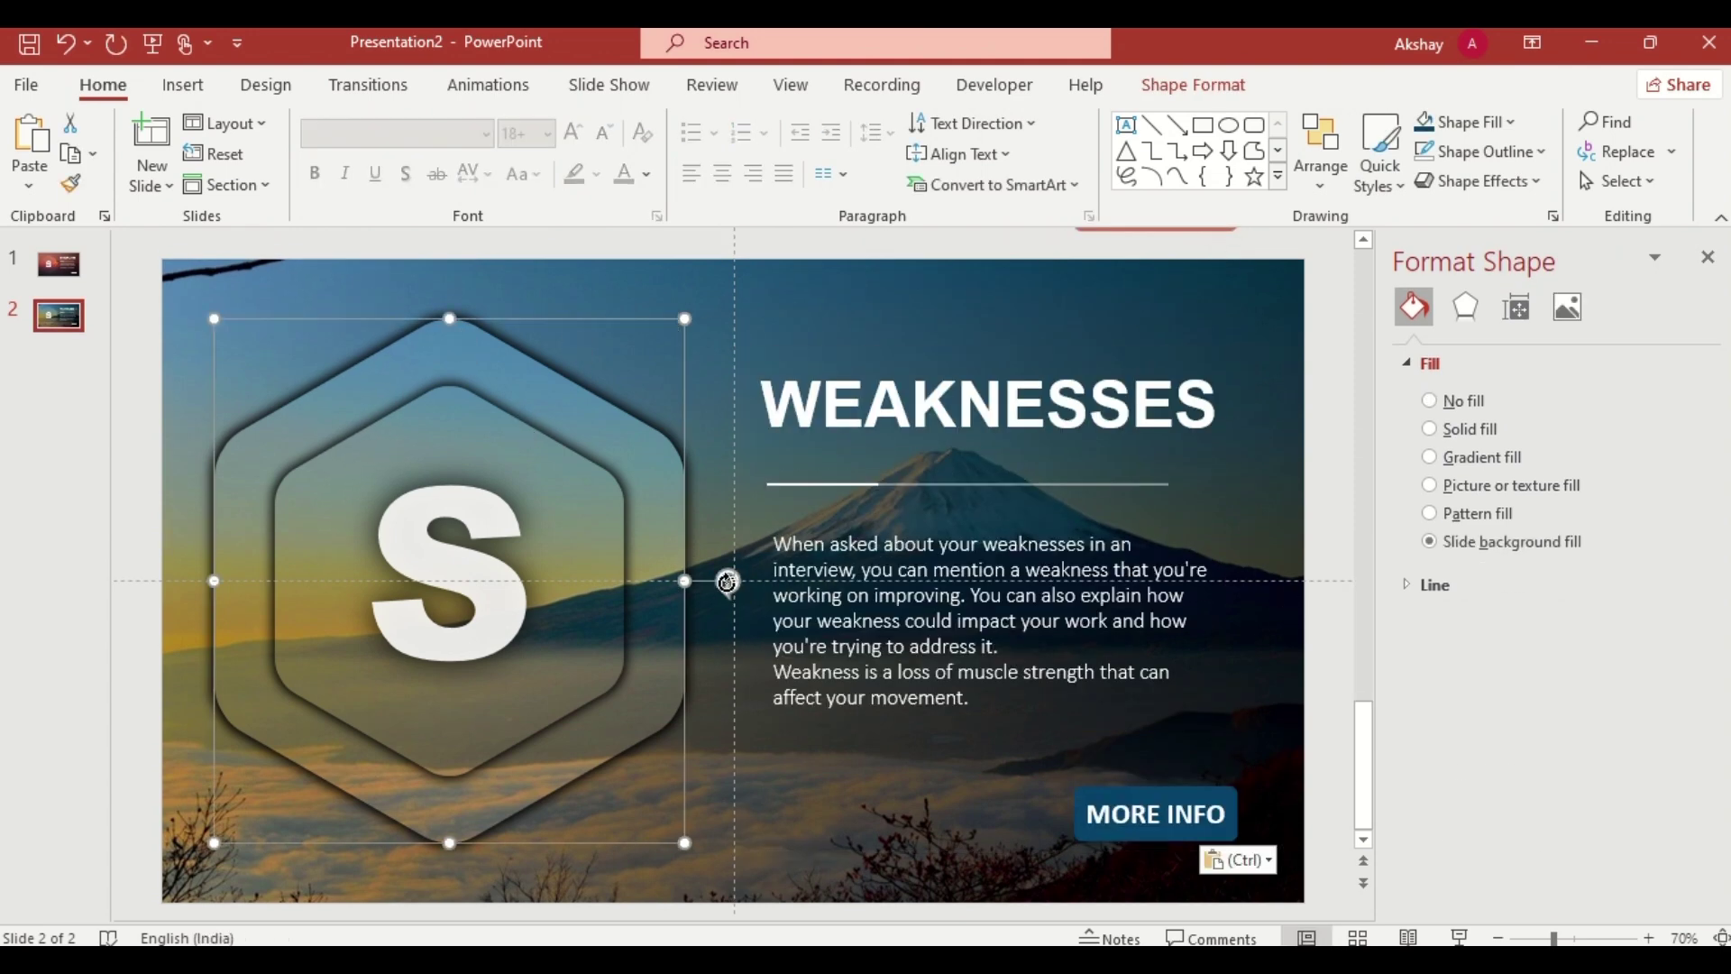
left_click_drag(726, 582, 583, 366)
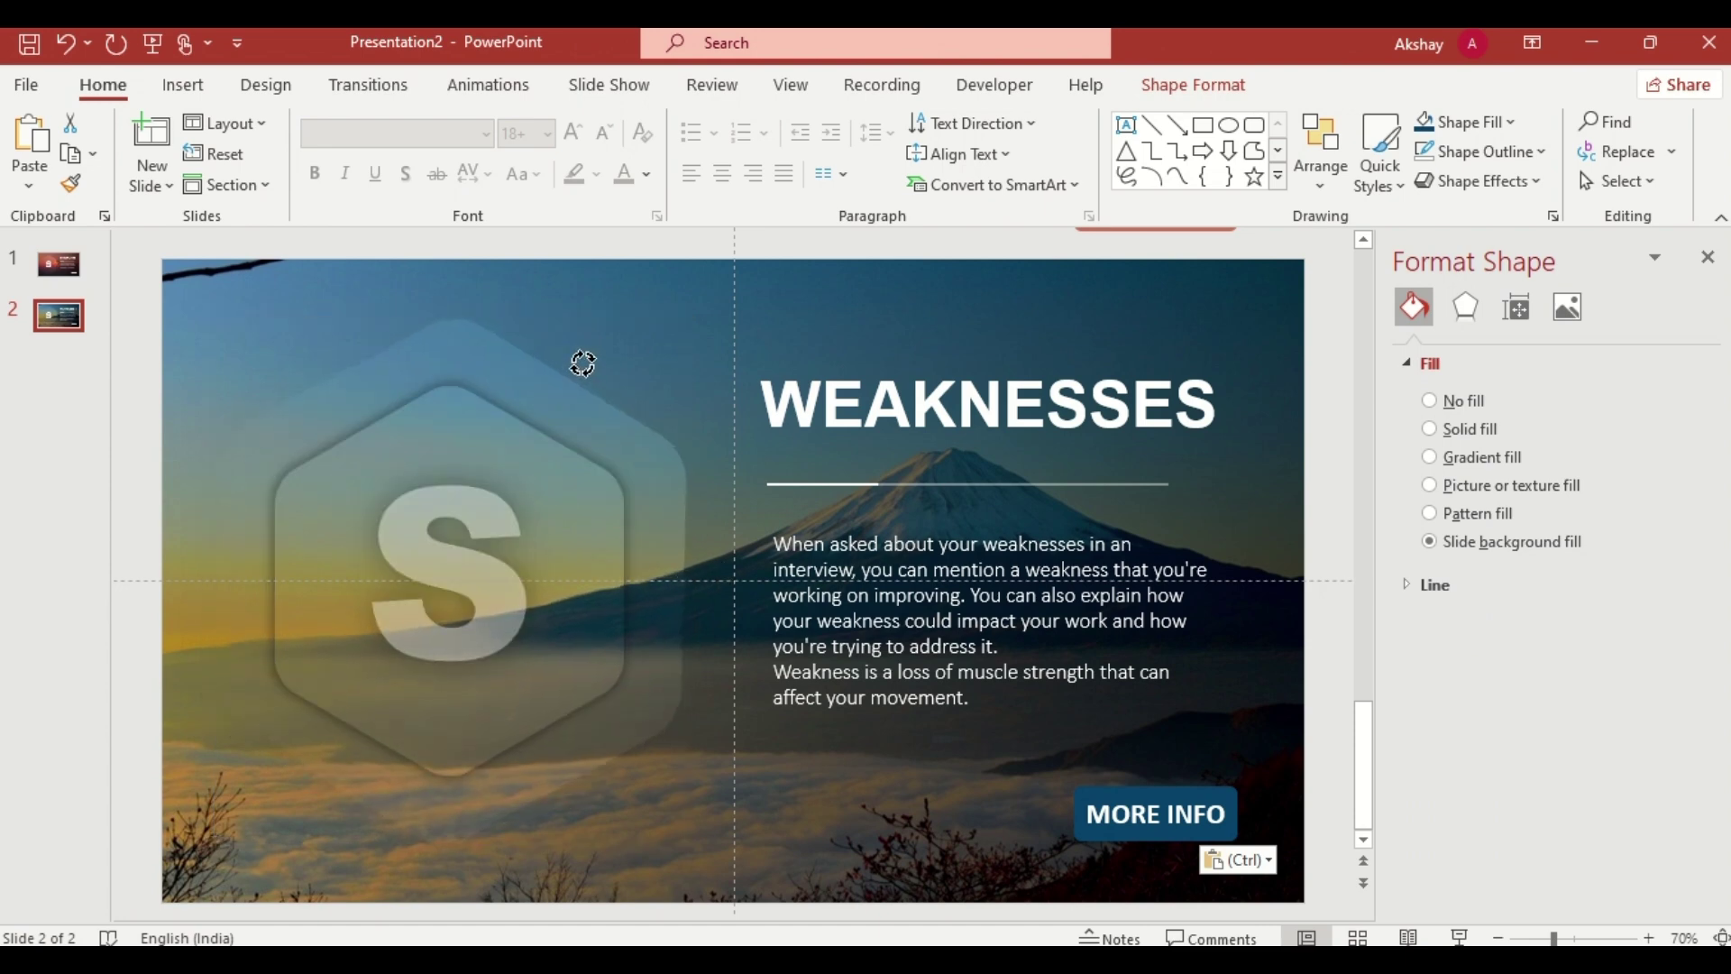
left_click(550, 434)
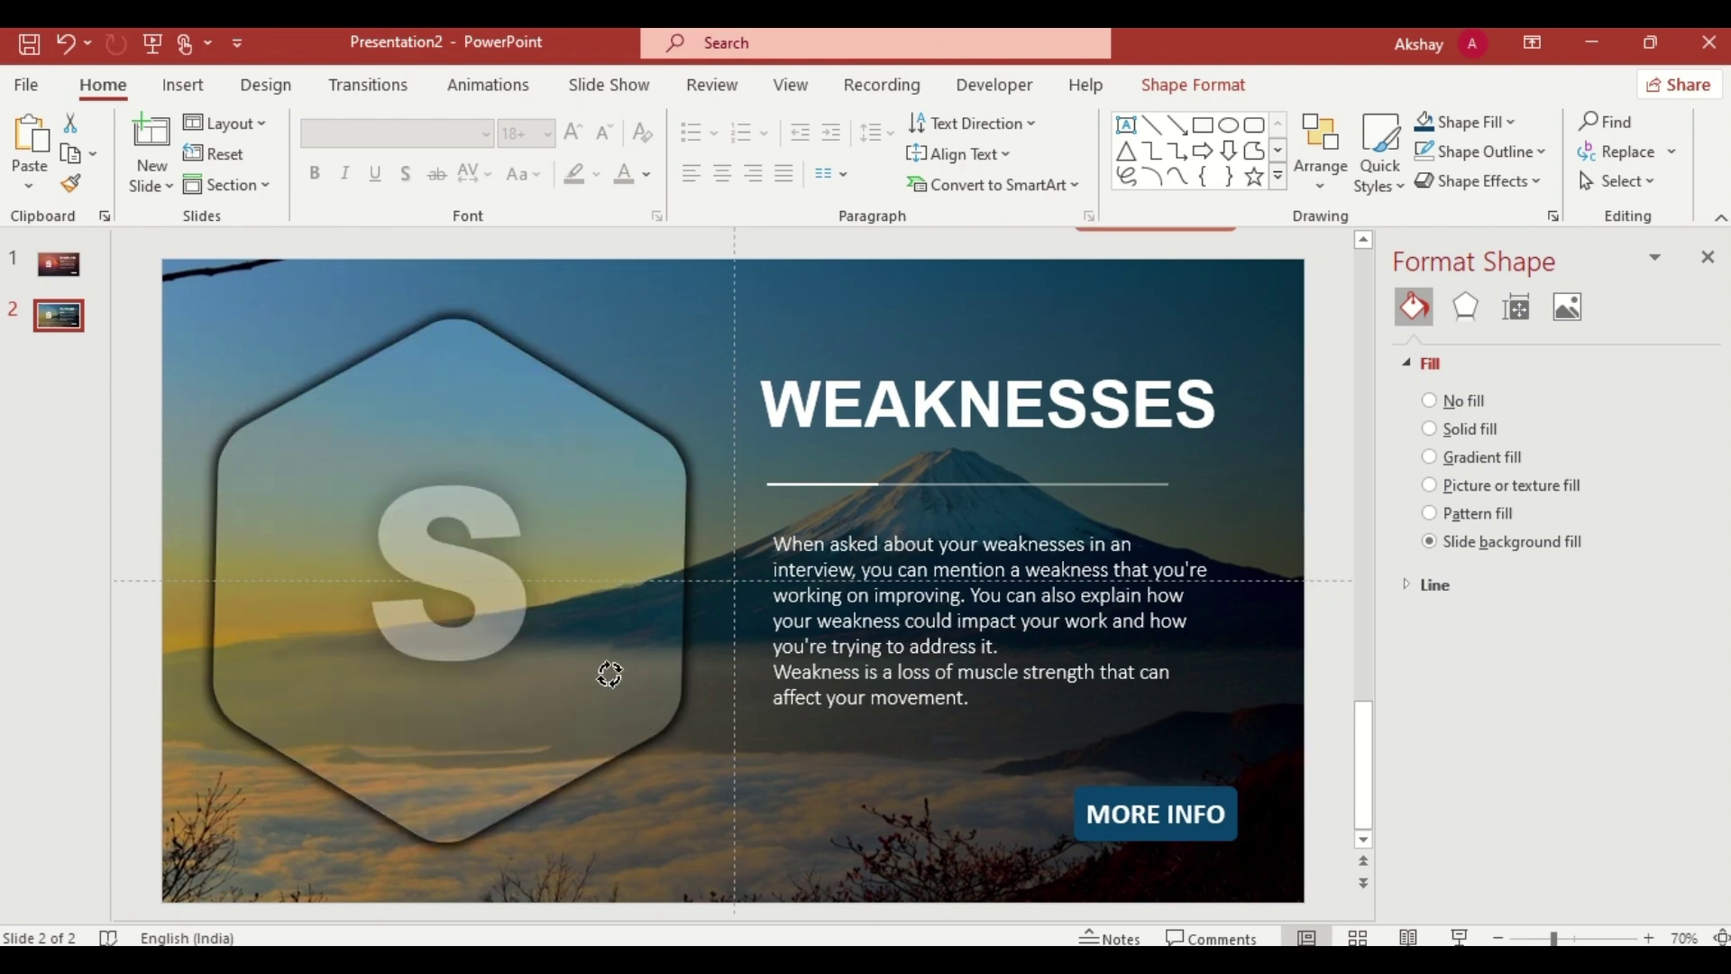
left_click(539, 673)
left_click(522, 601)
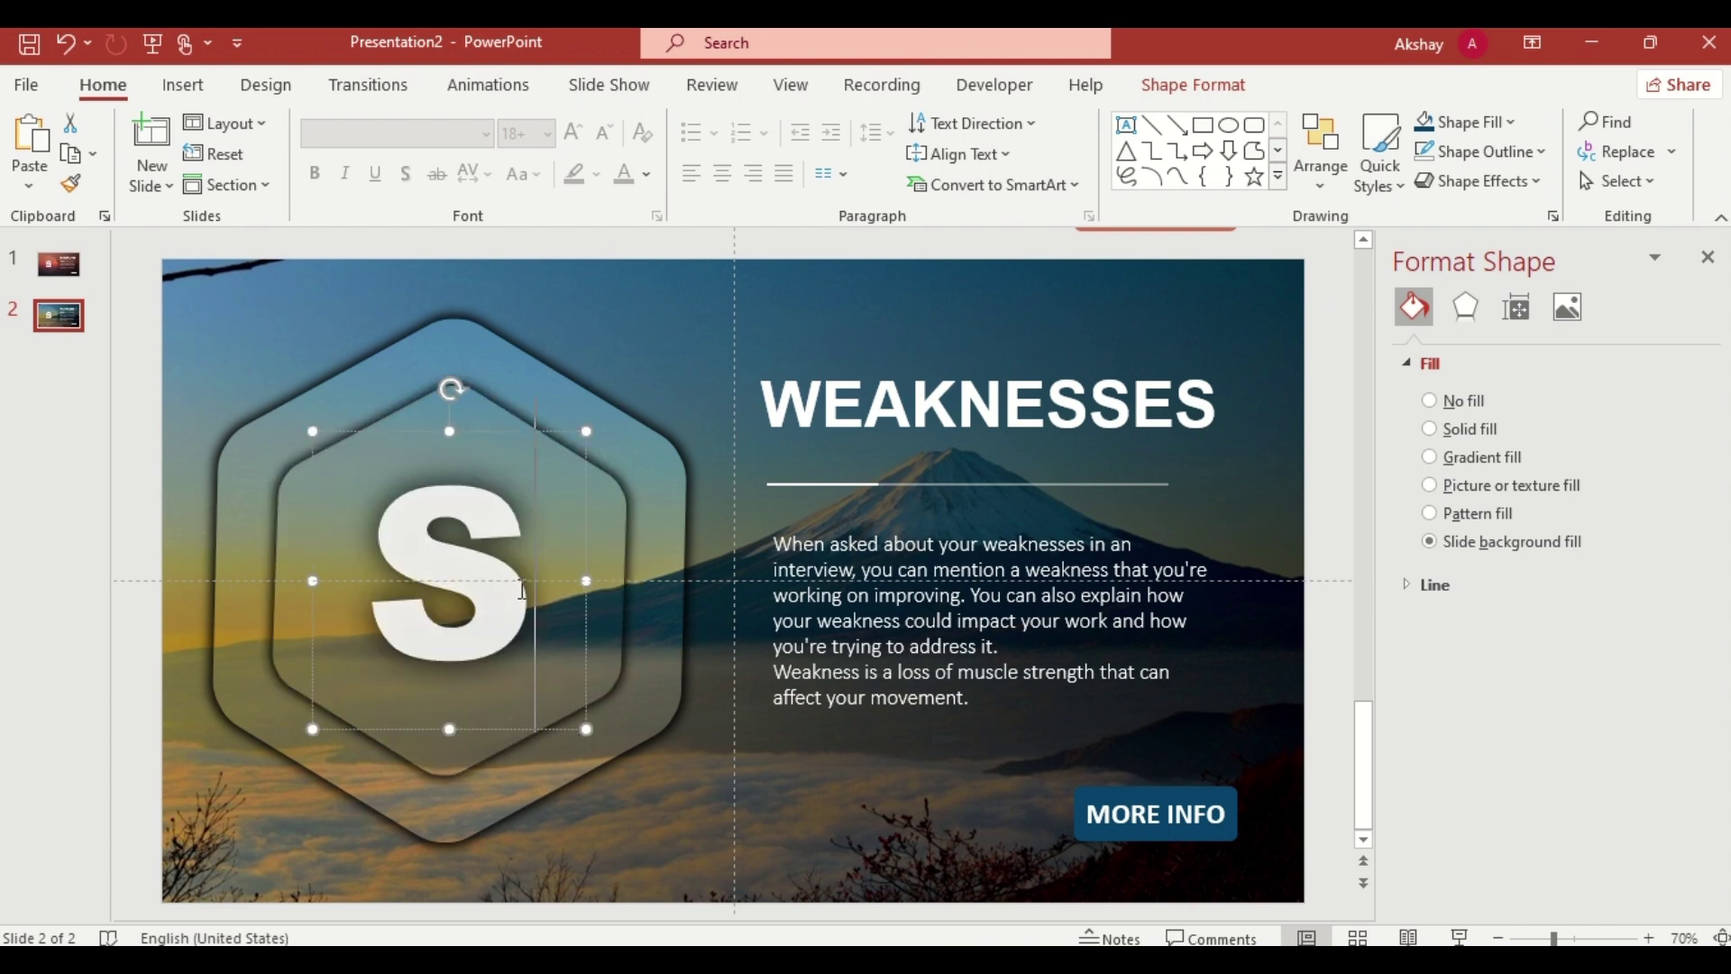
key("BackSpace")
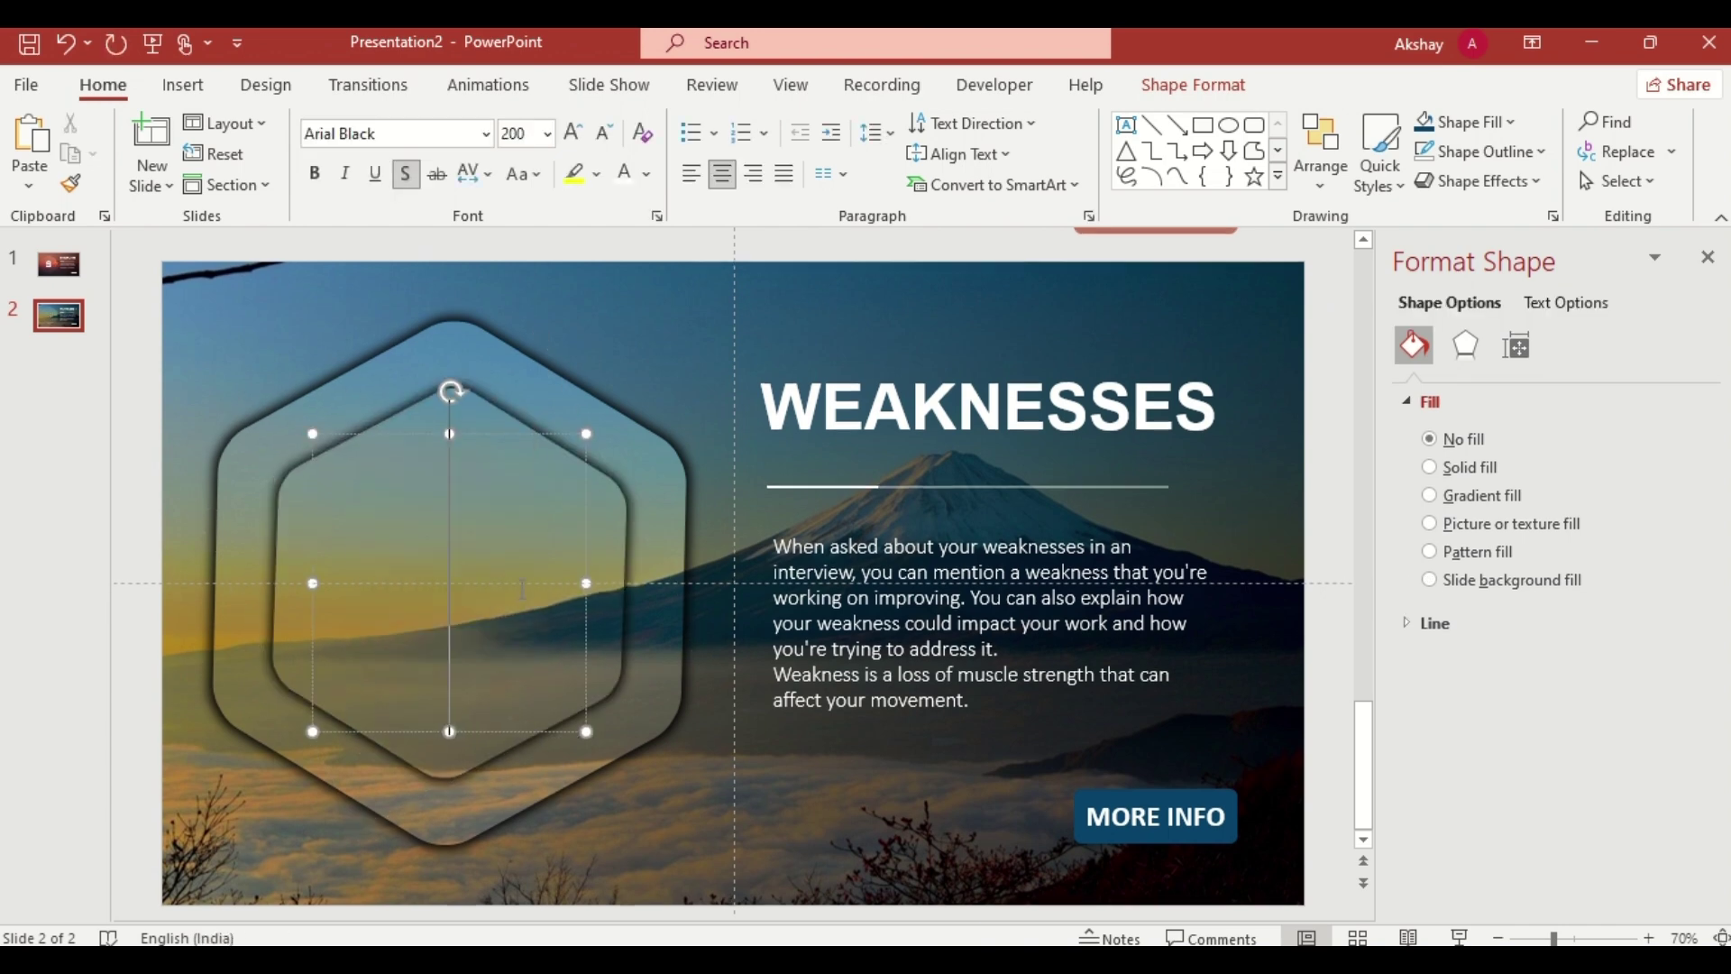
type("W")
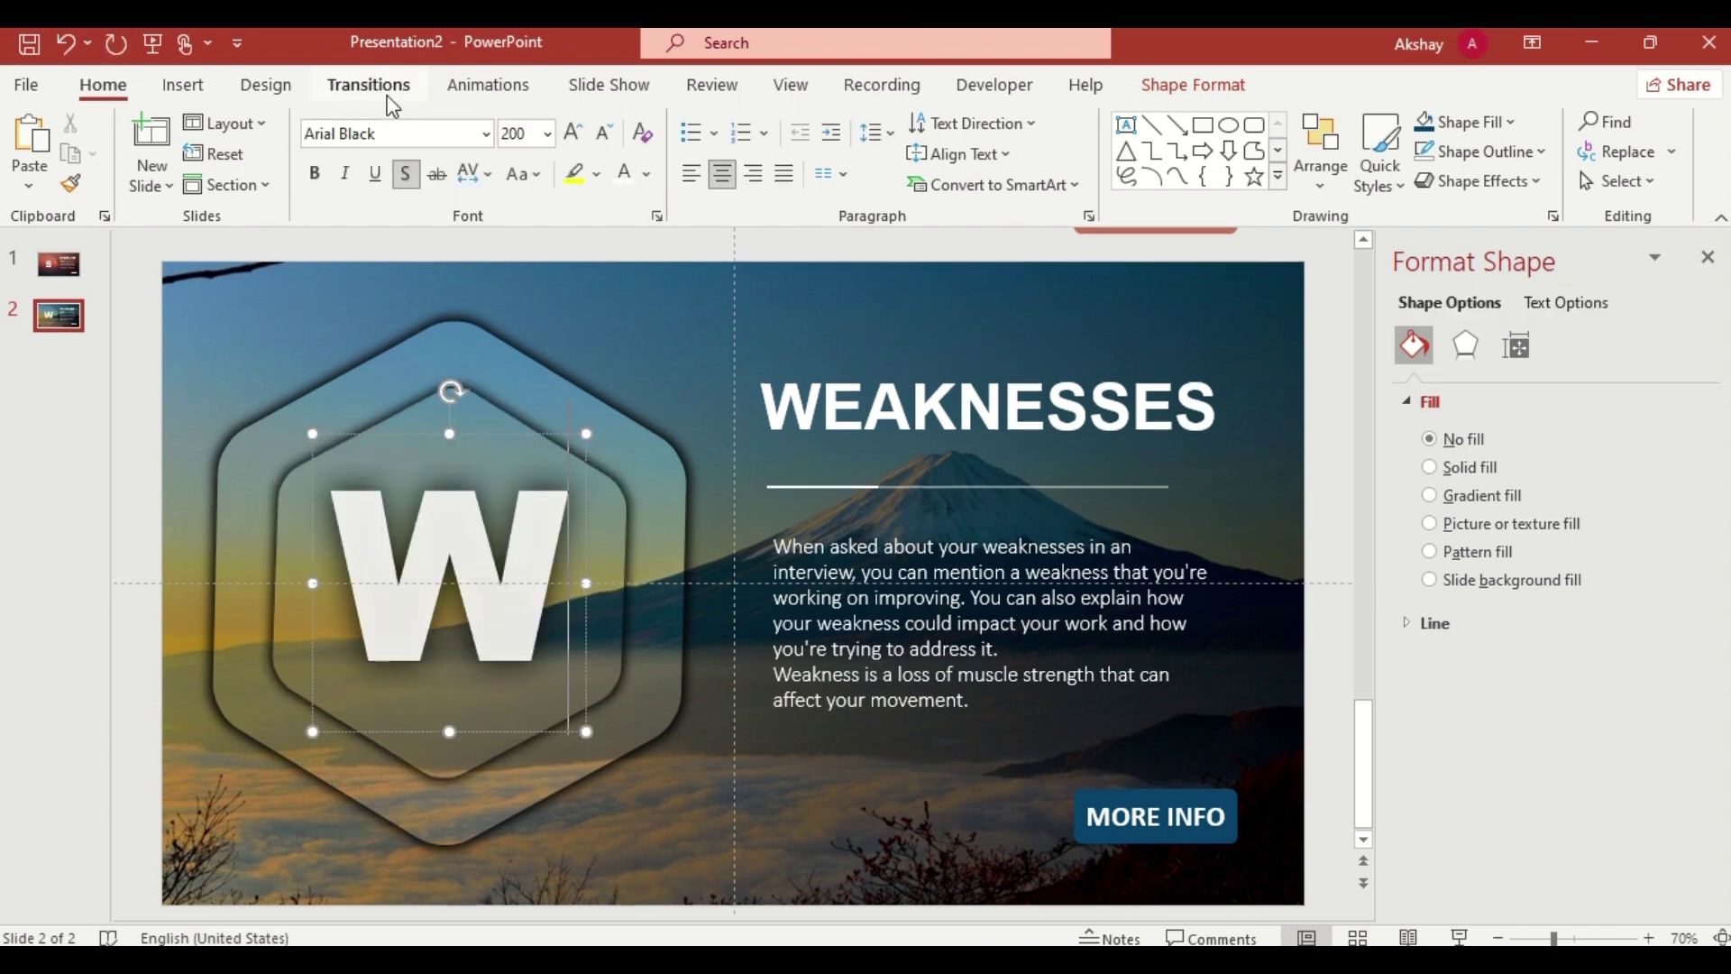
left_click(368, 84)
left_click(253, 149)
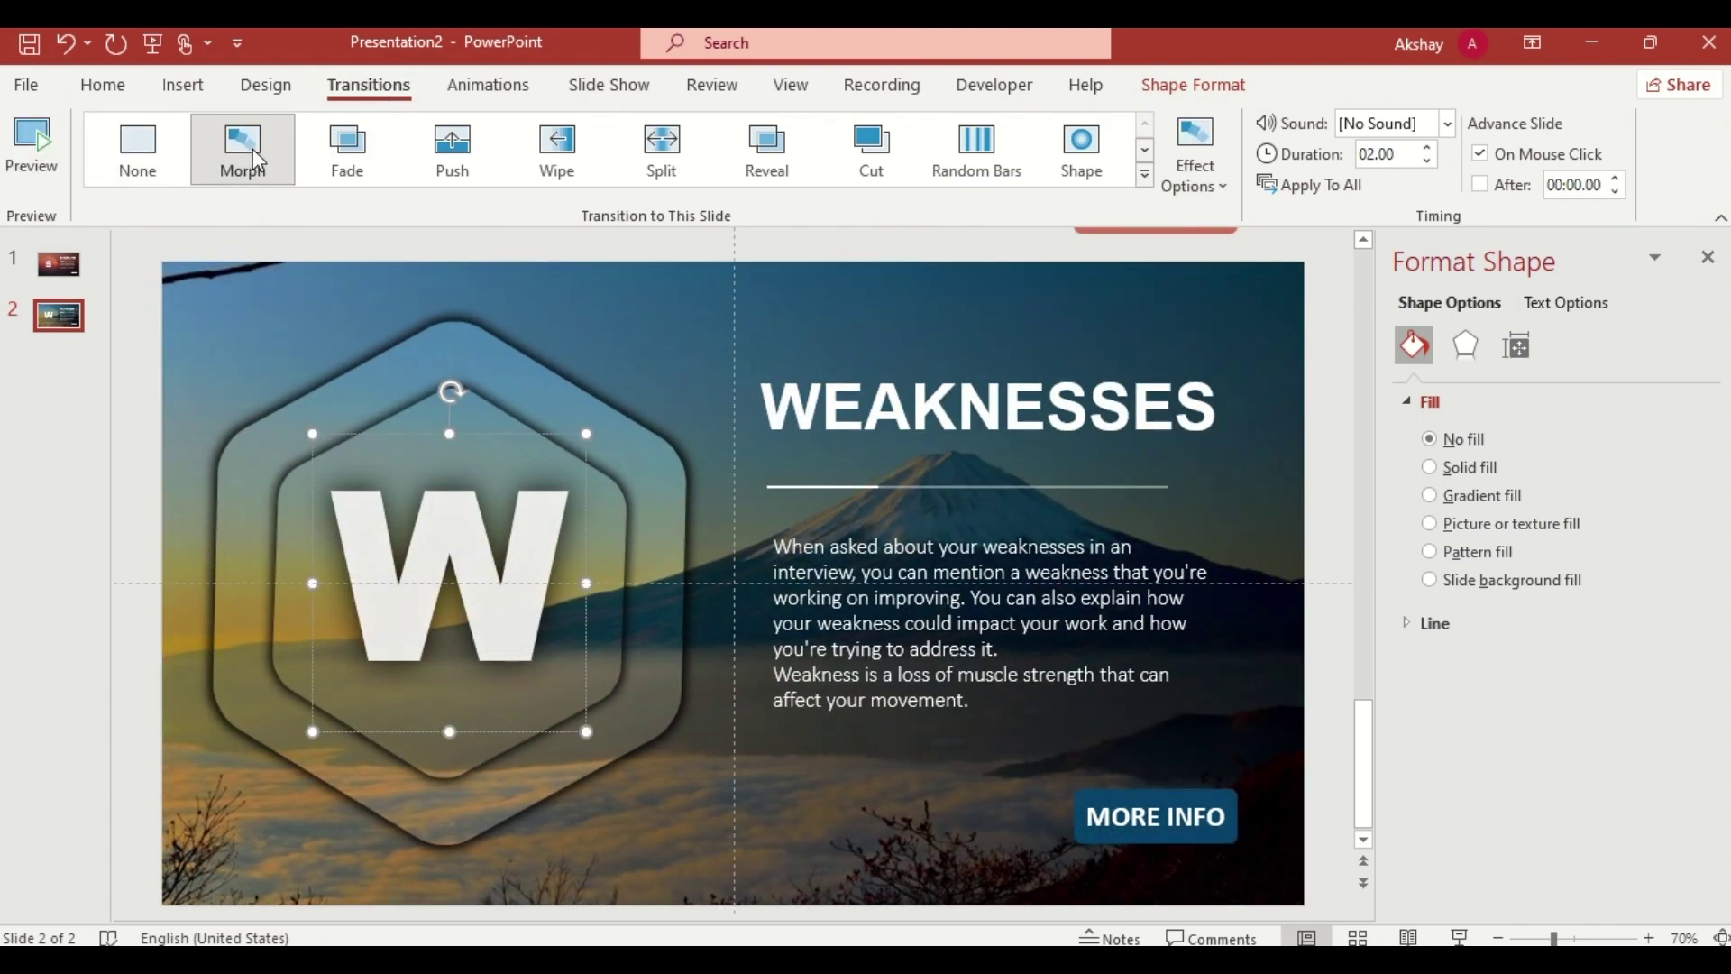
Step: Duplicate the Weaknesses slide for Opportunities, paste its text group, enlarge the hexagon and clear the W
right_click(60, 317)
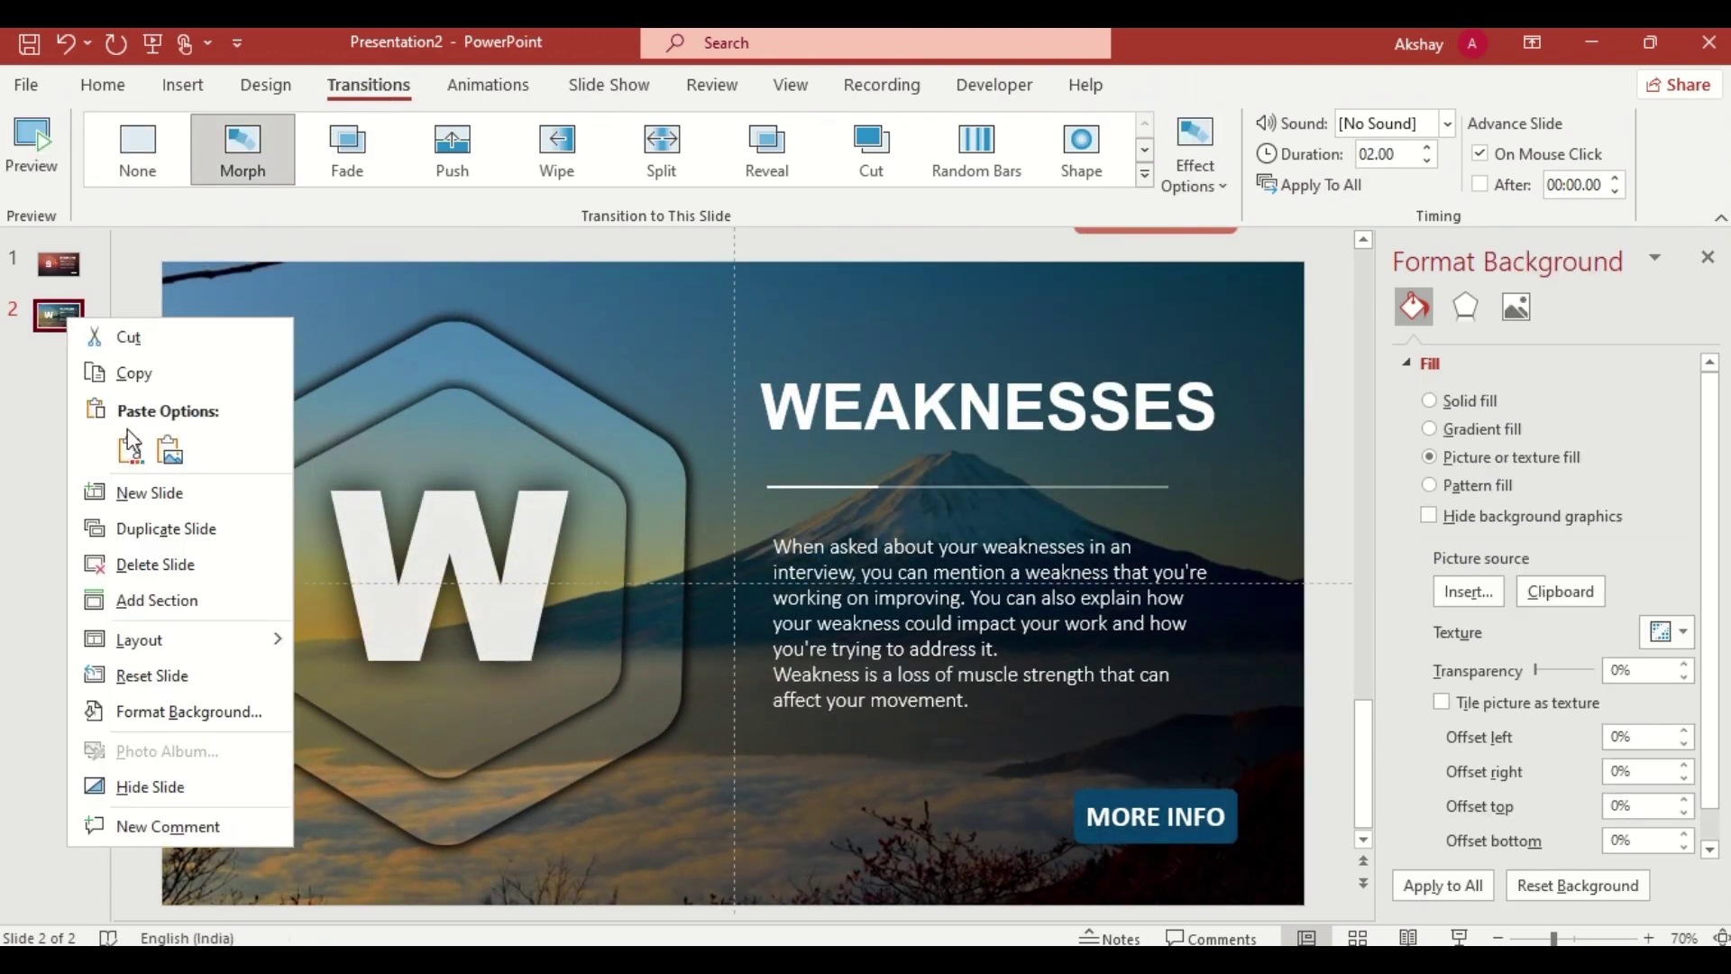
left_click(166, 529)
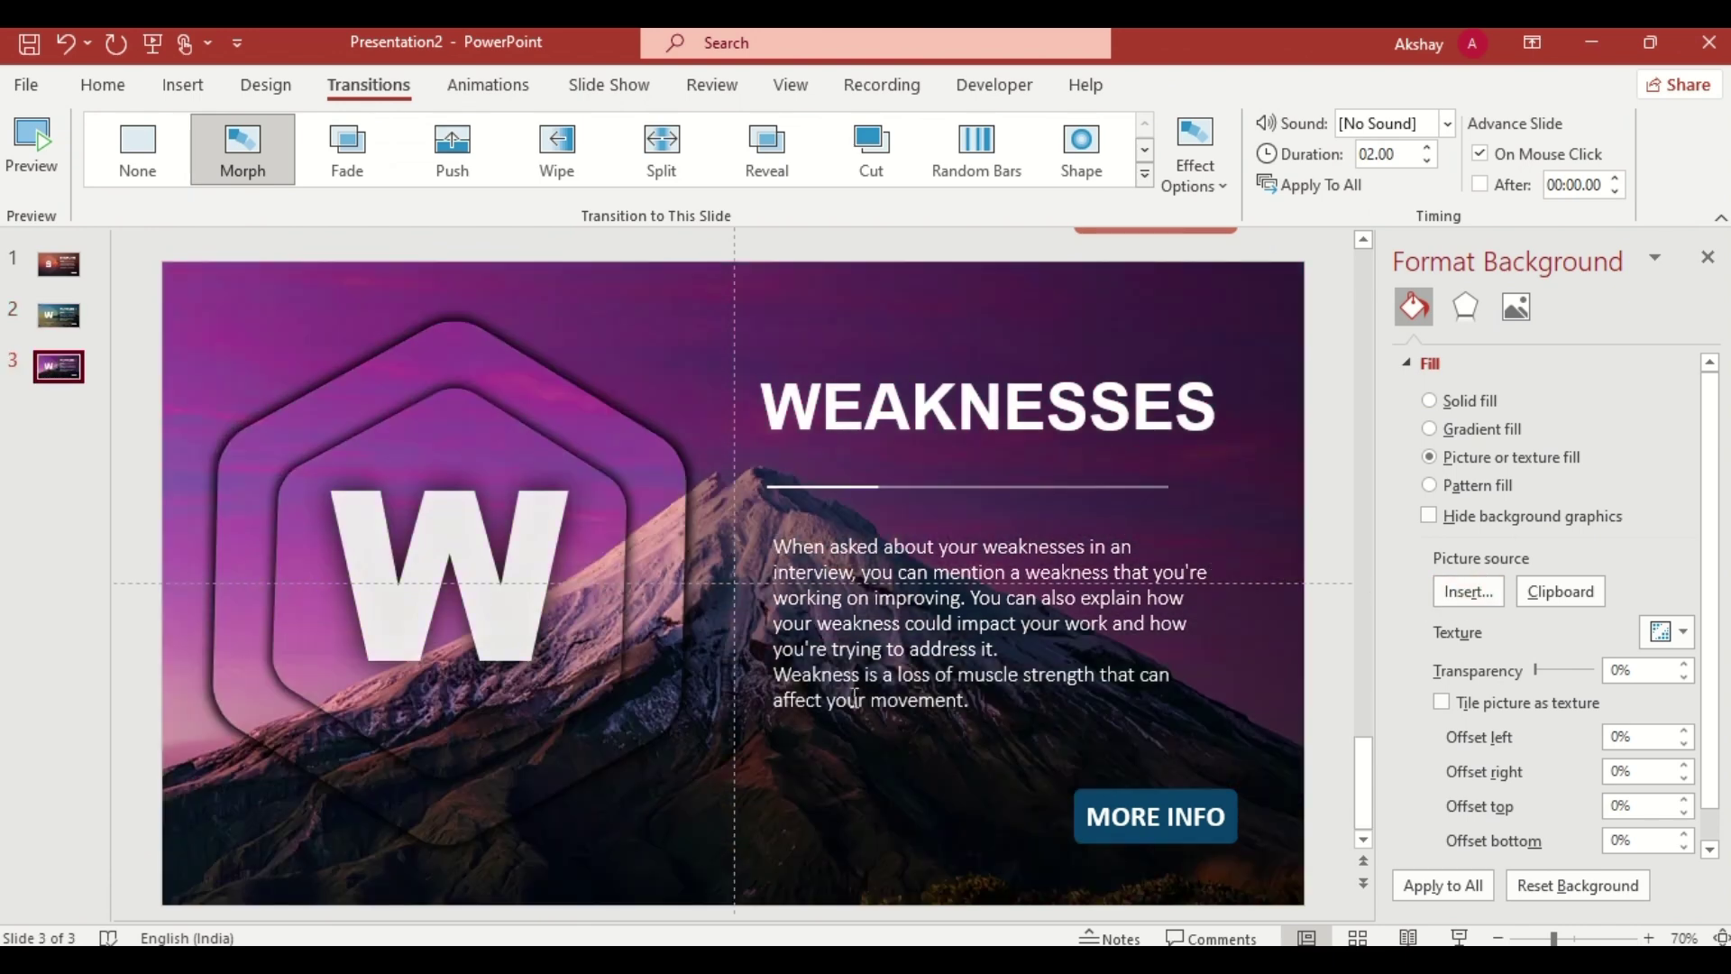
left_click(855, 697)
left_click_drag(1257, 806, 1251, 246)
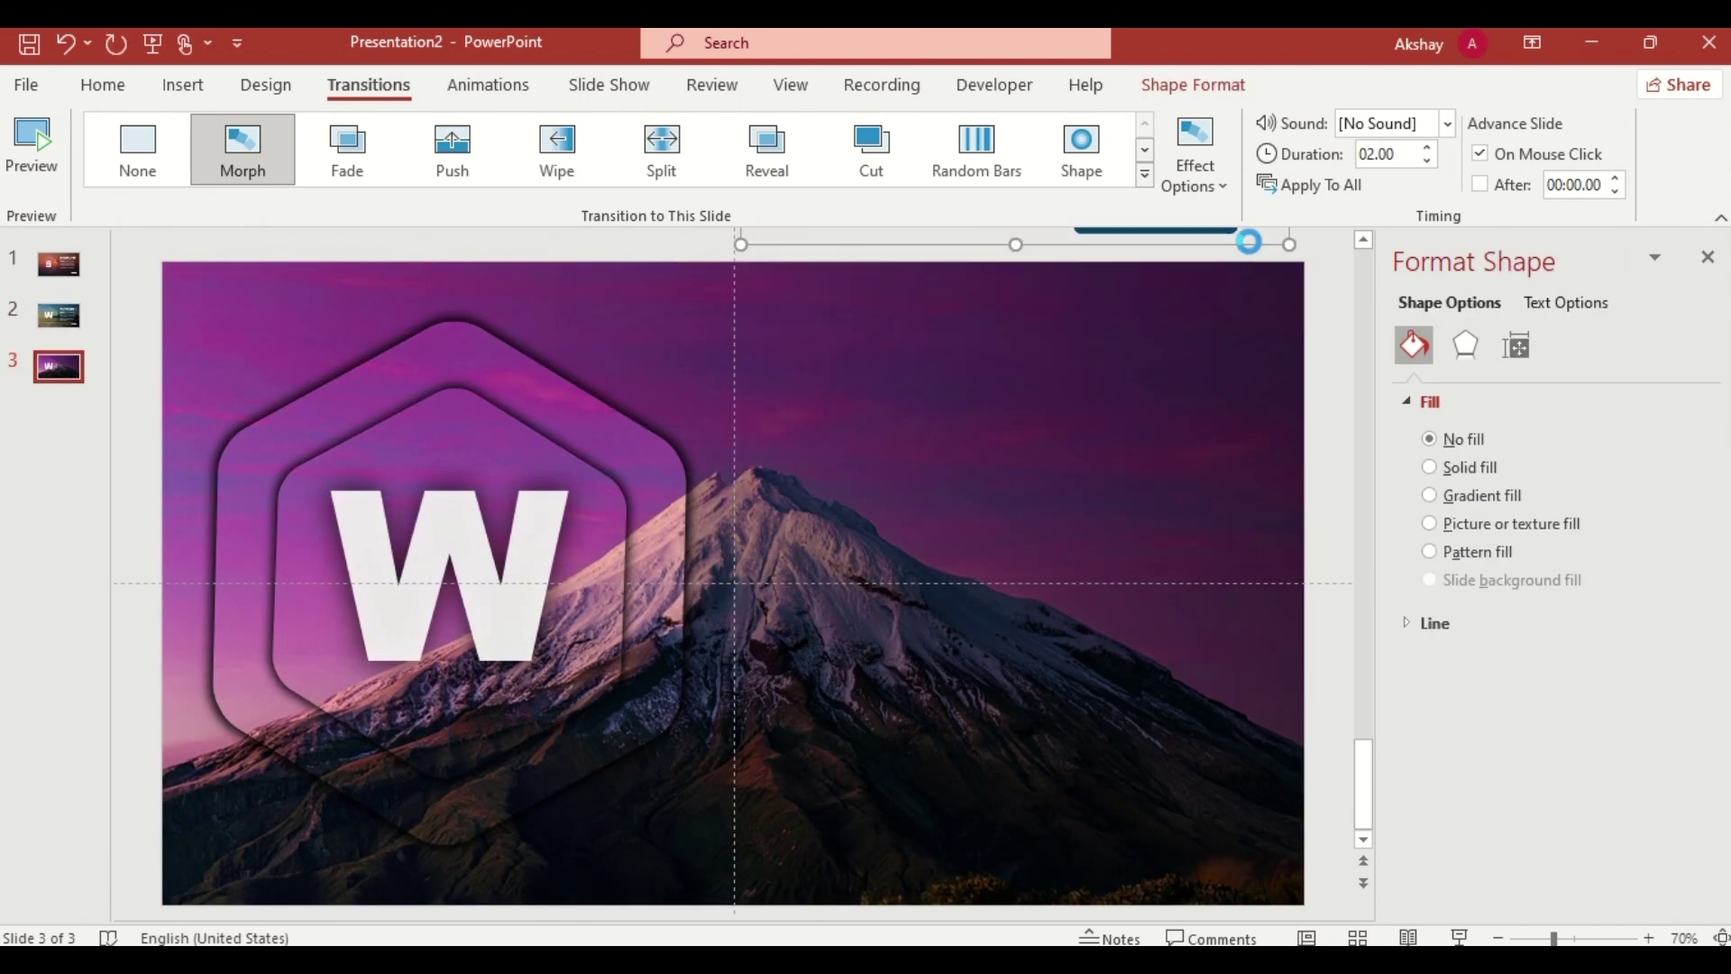
key("ctrl+v")
left_click(447, 365)
left_click_drag(556, 342, 595, 312)
left_click(487, 777)
key("ctrl+v")
left_click(523, 565)
key("BackSpace")
type("O")
Step: Duplicate the Opportunities slide onto a starry night-sky background, removing and moving its text group
right_click(61, 373)
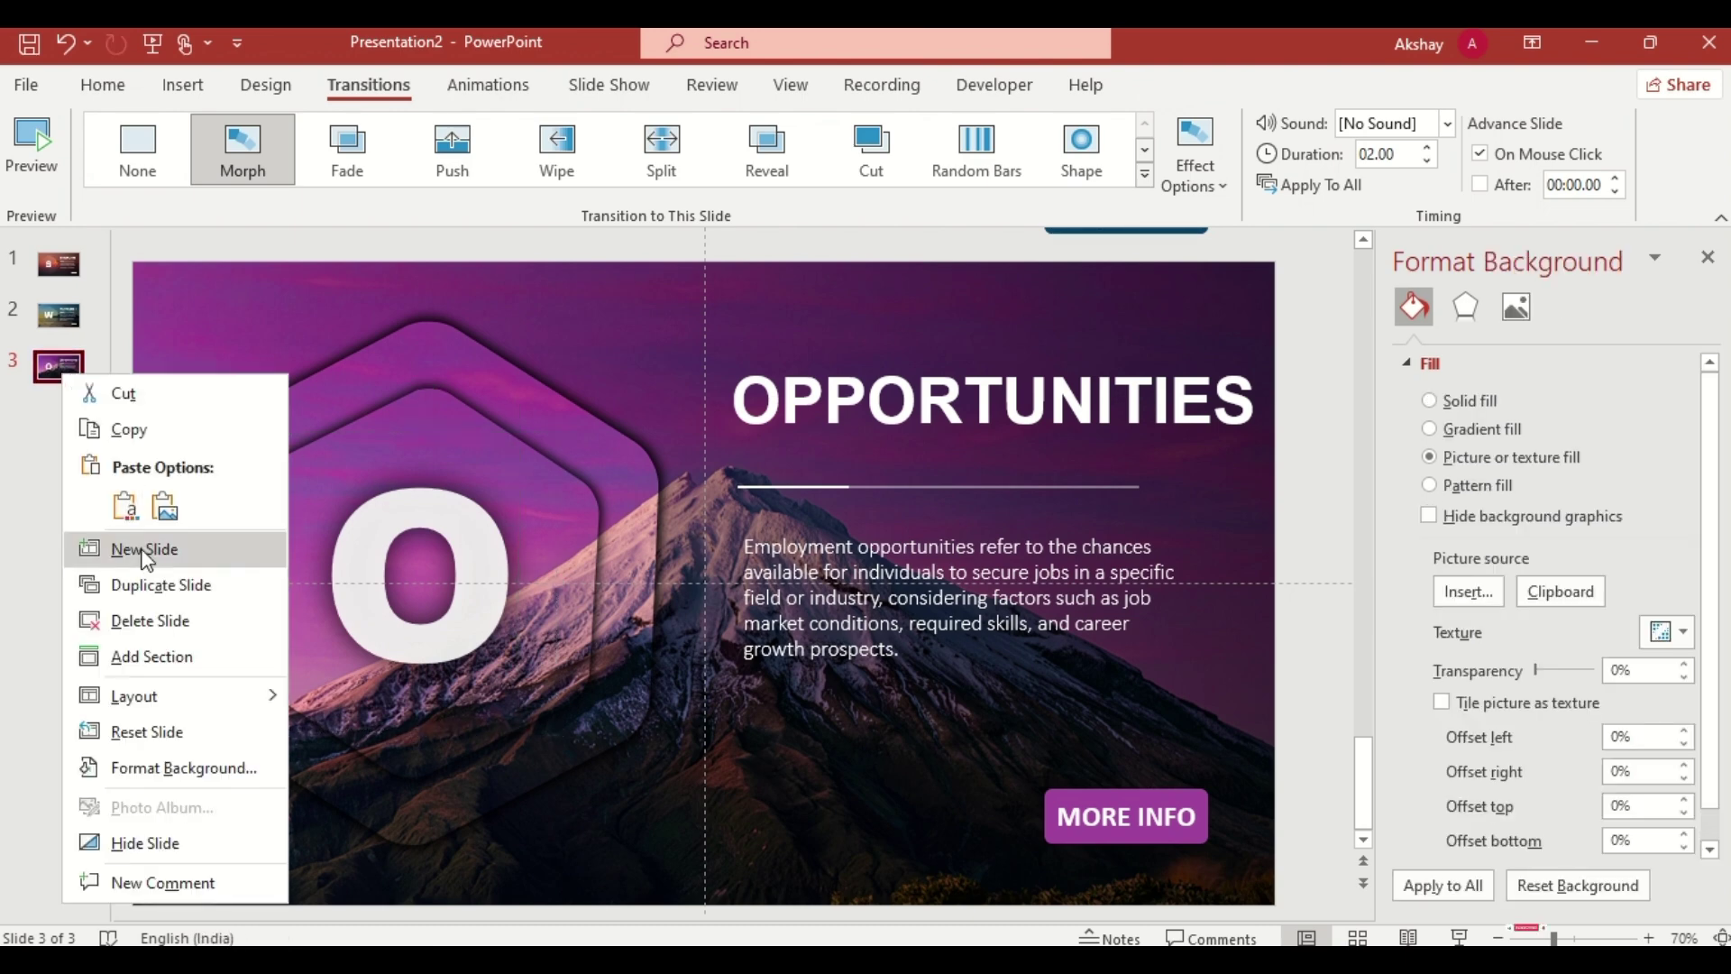
left_click(149, 591)
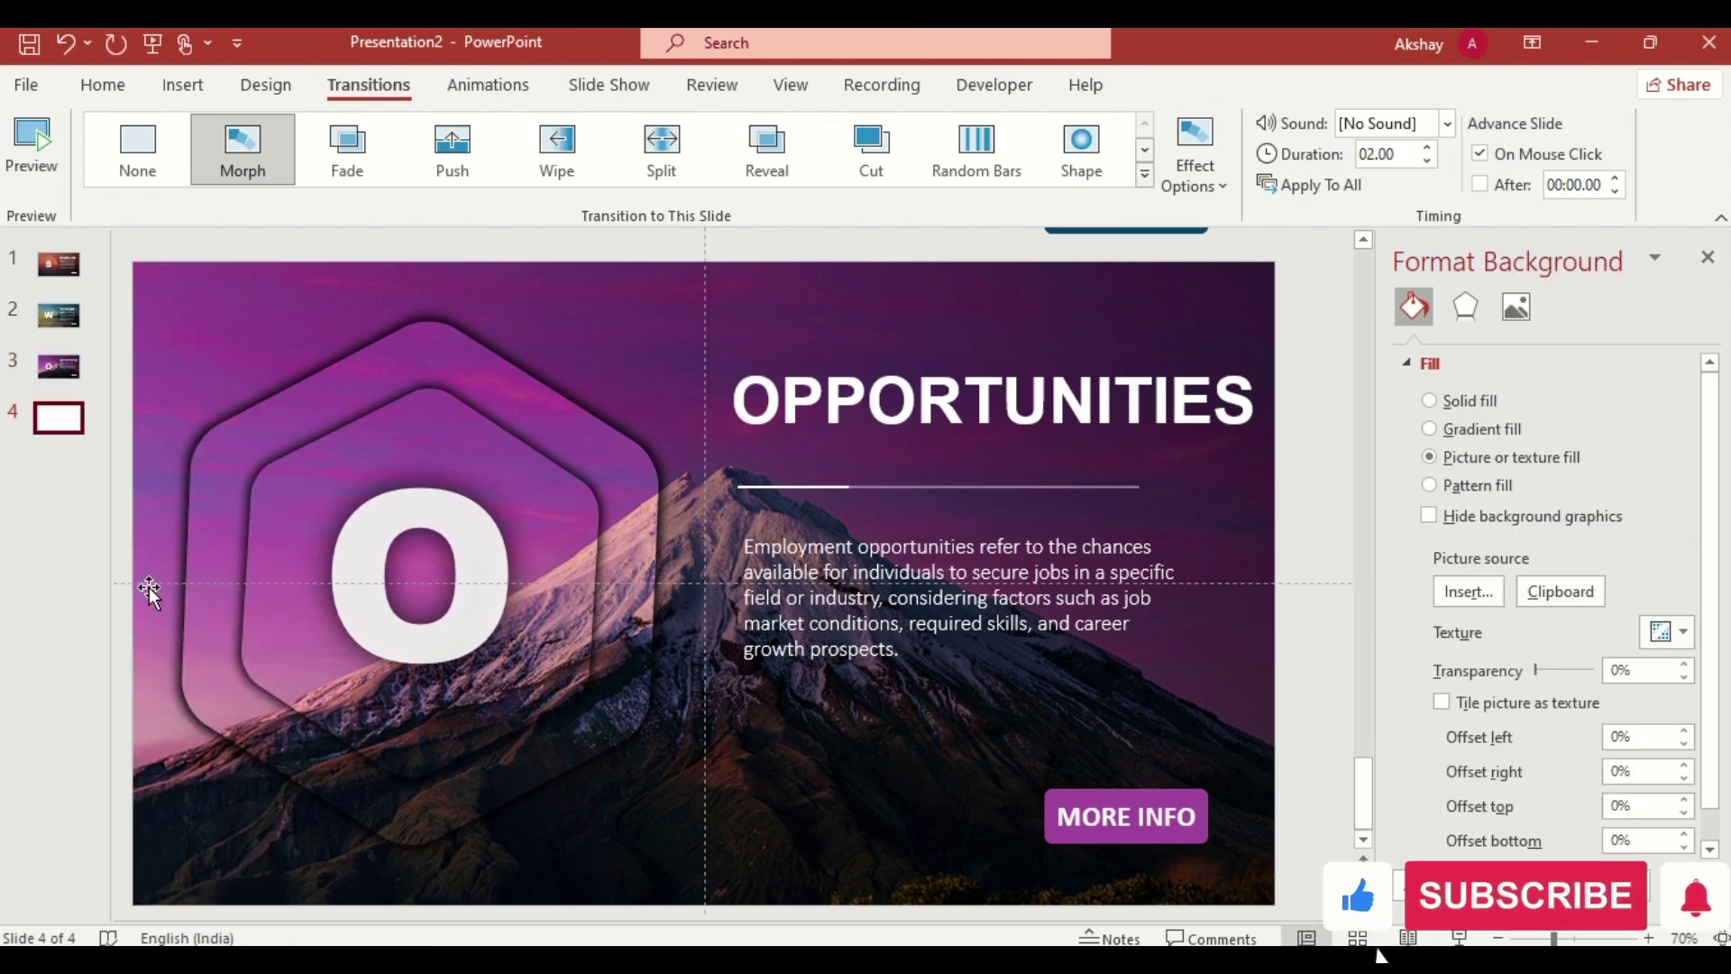
left_click(1467, 592)
left_click(927, 646)
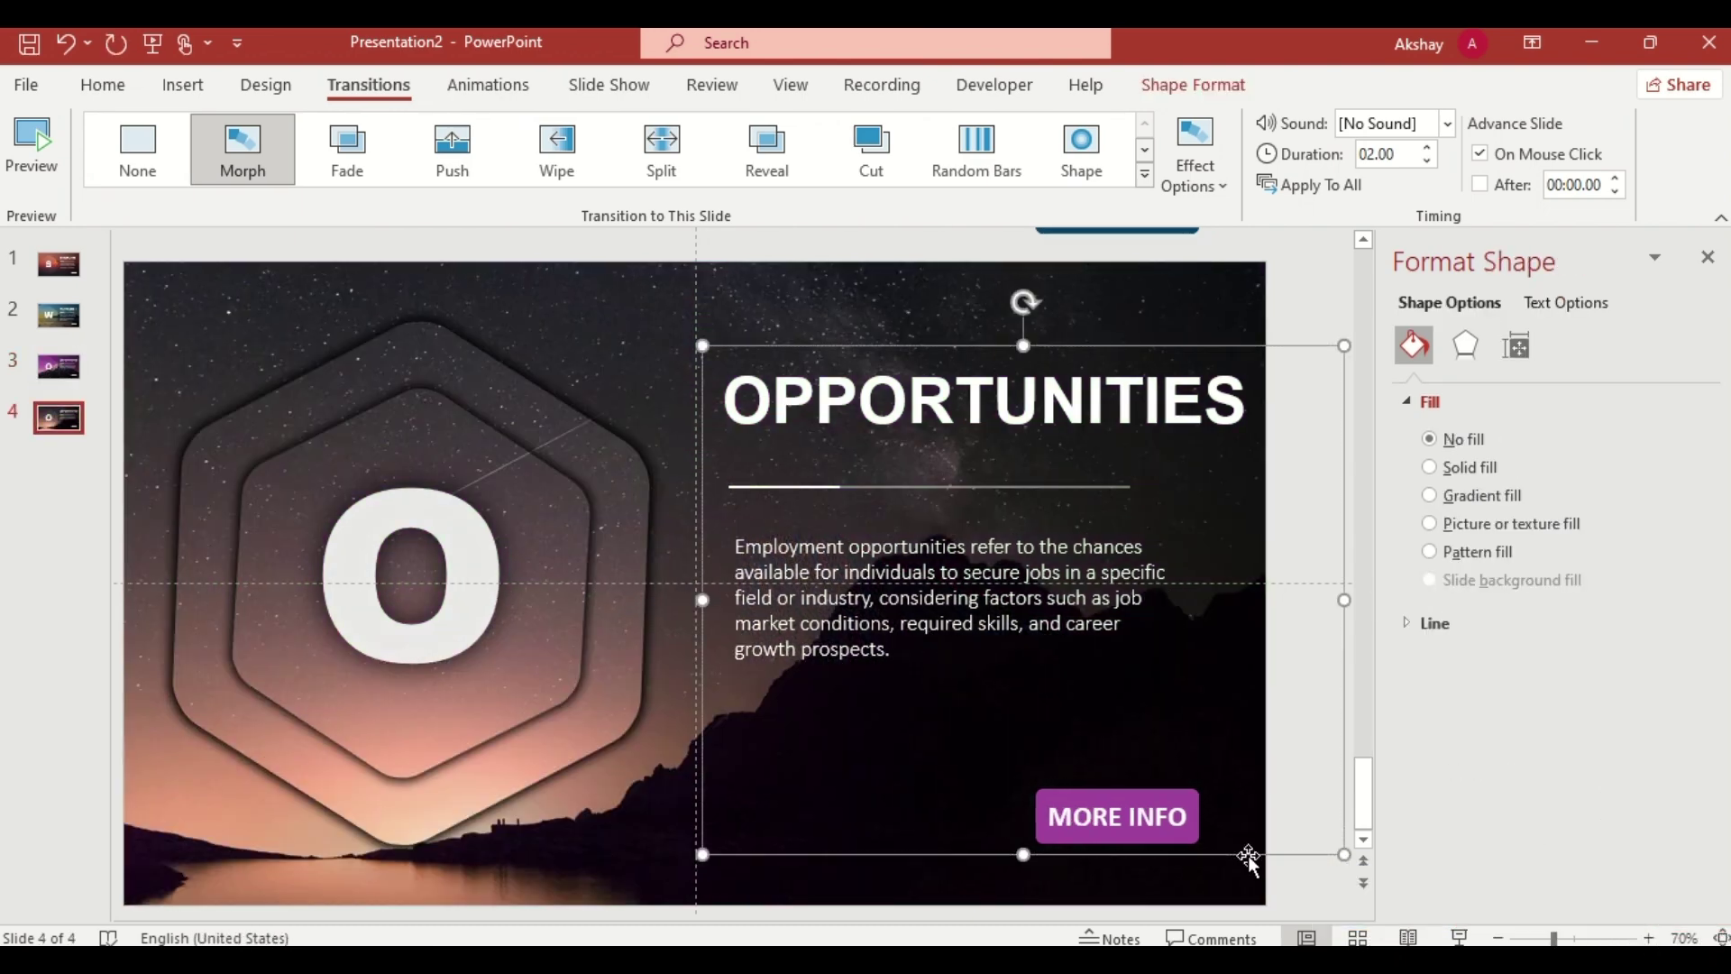
key("Delete")
left_click_drag(1126, 816, 1167, 247)
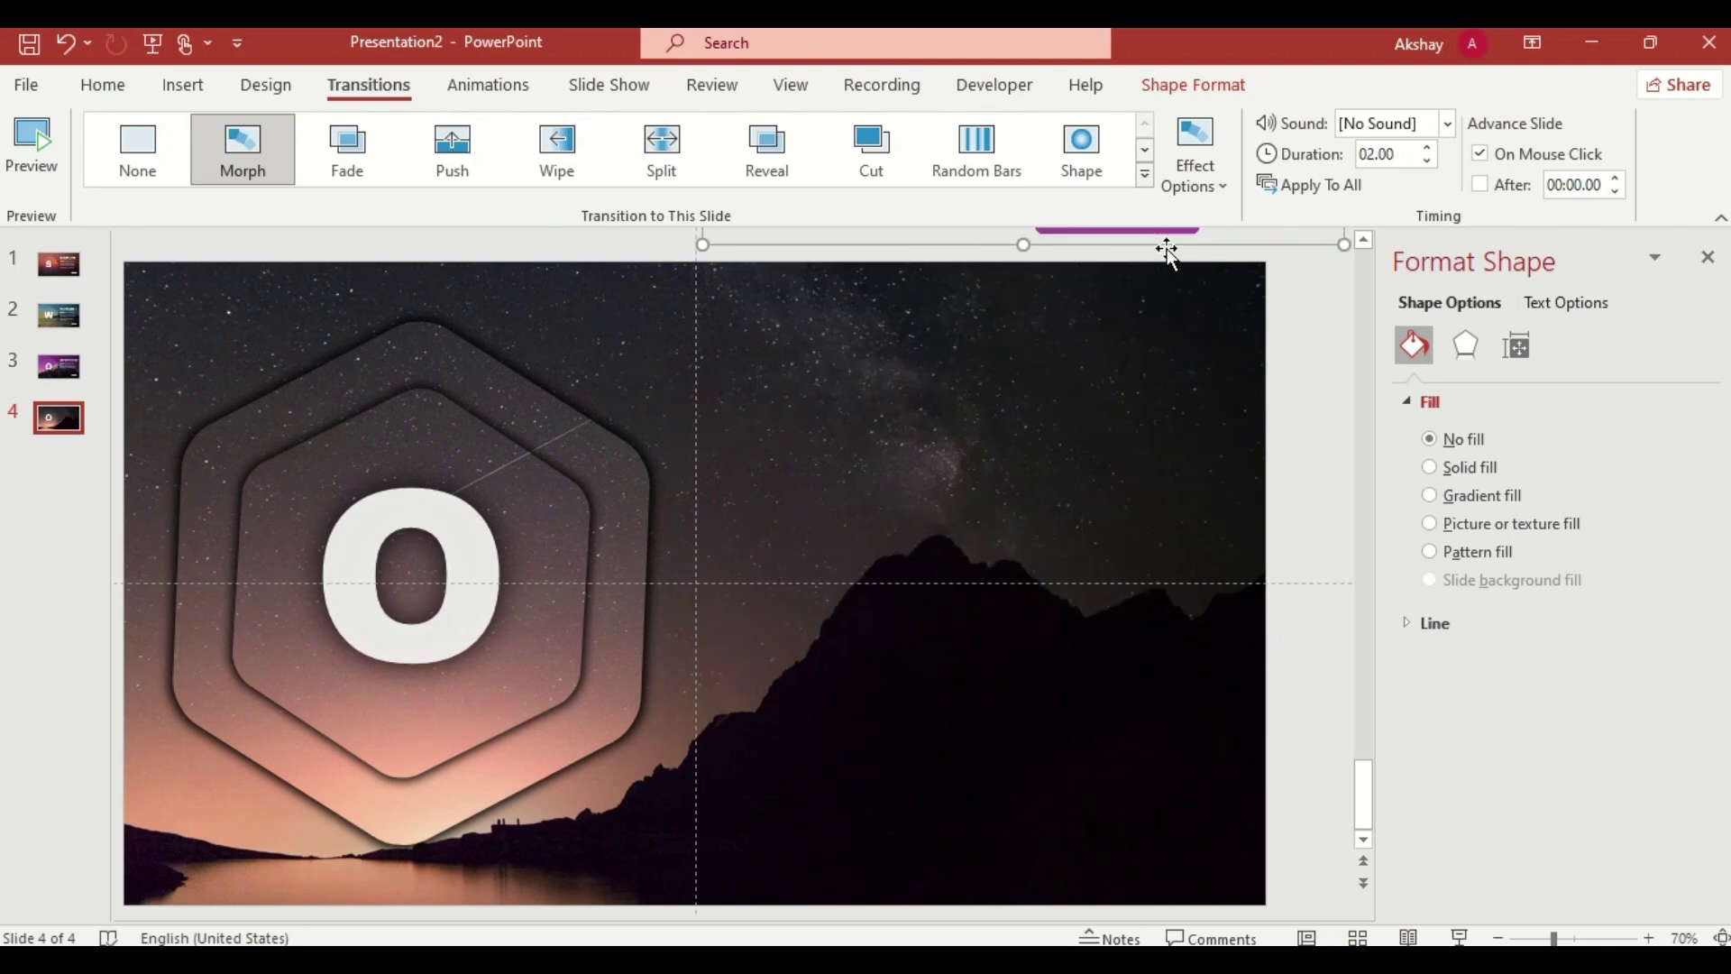
Step: Paste the THREATS text, rotate the outer and inner hexagon frames, and clear the O
left_click(1707, 258)
key("ctrl+v")
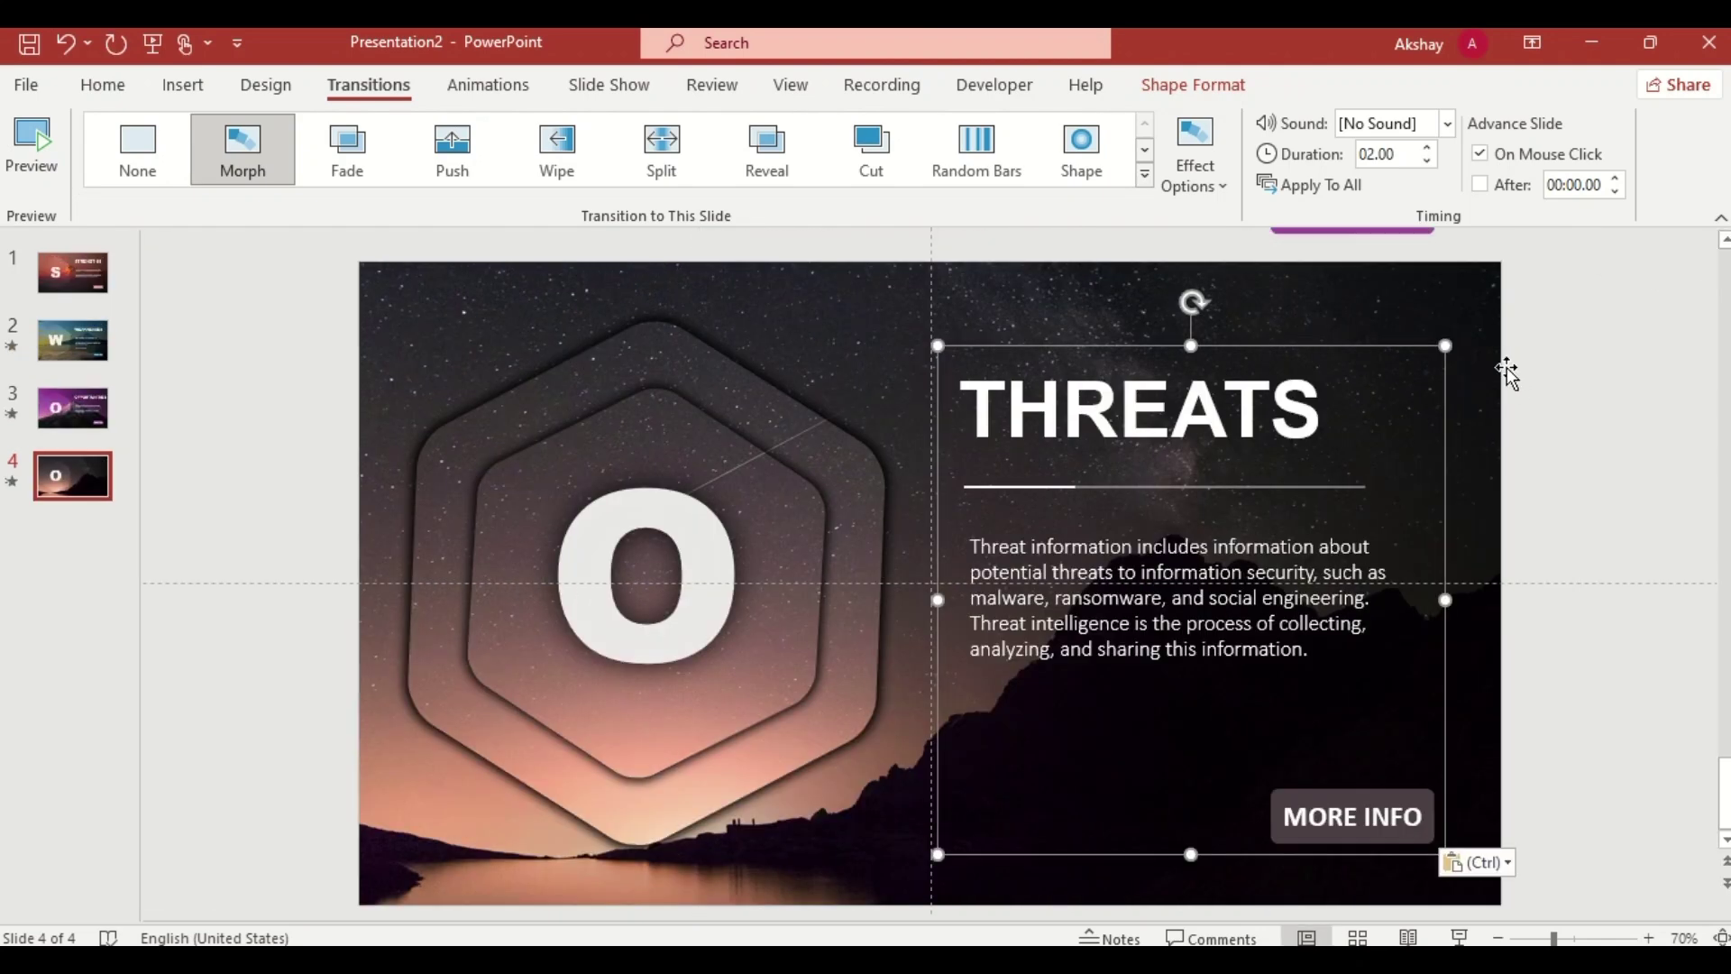
left_click(664, 355)
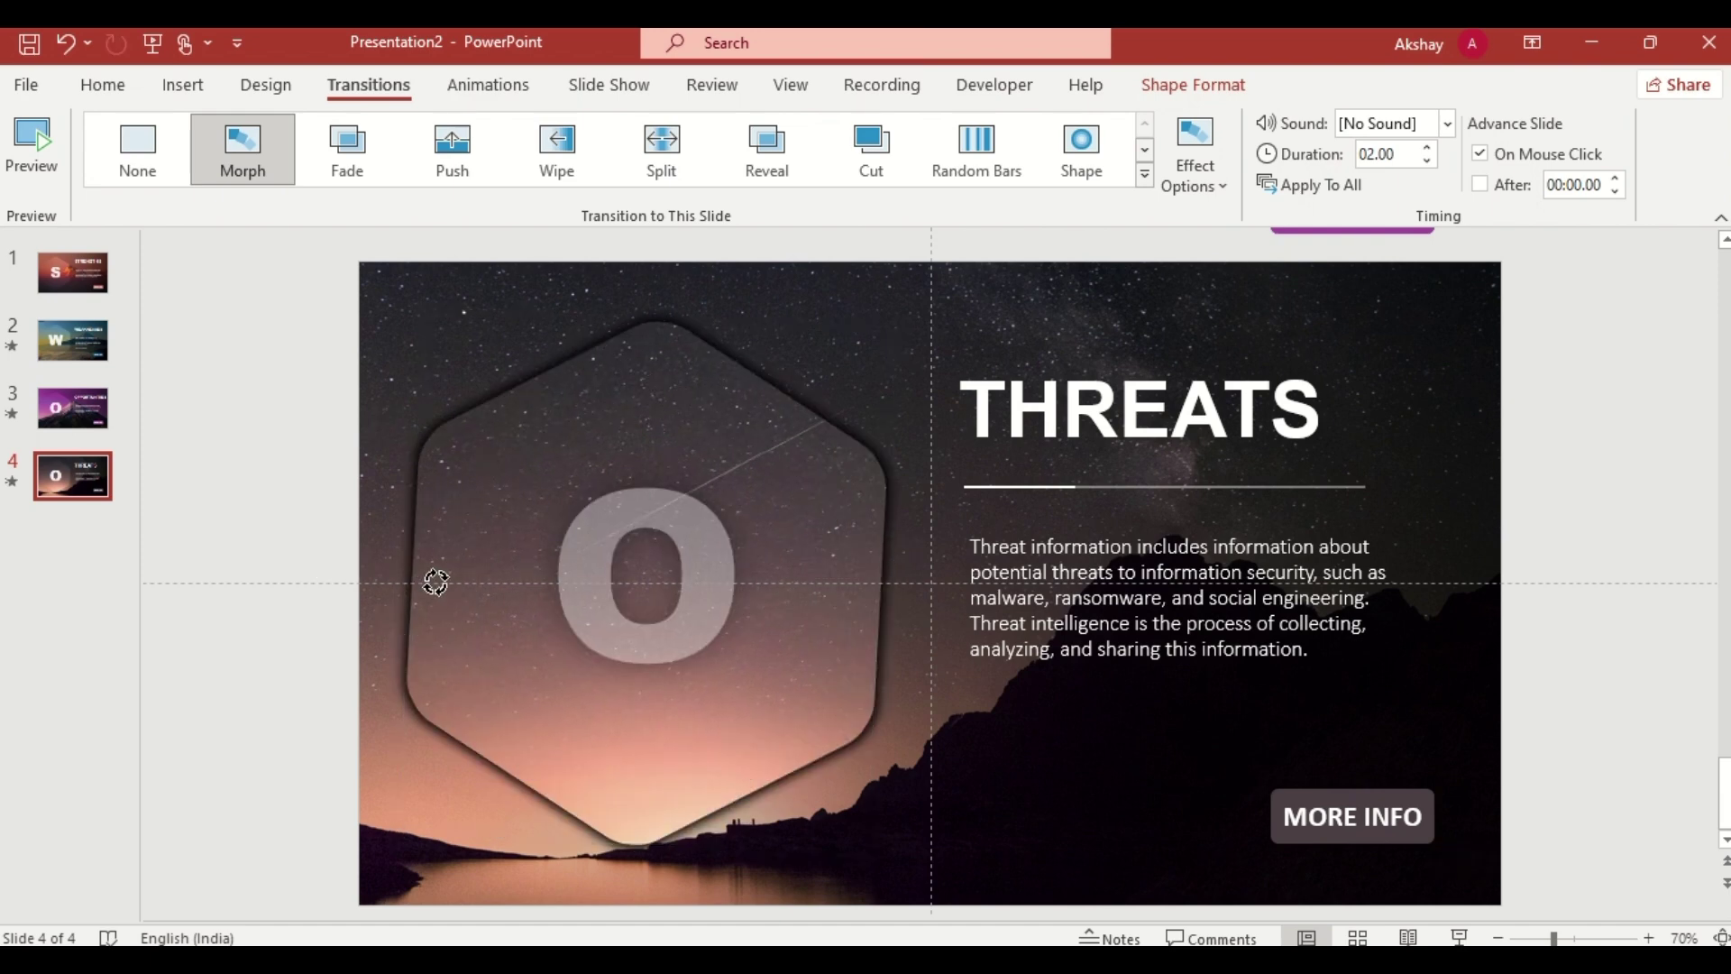
left_click(432, 582)
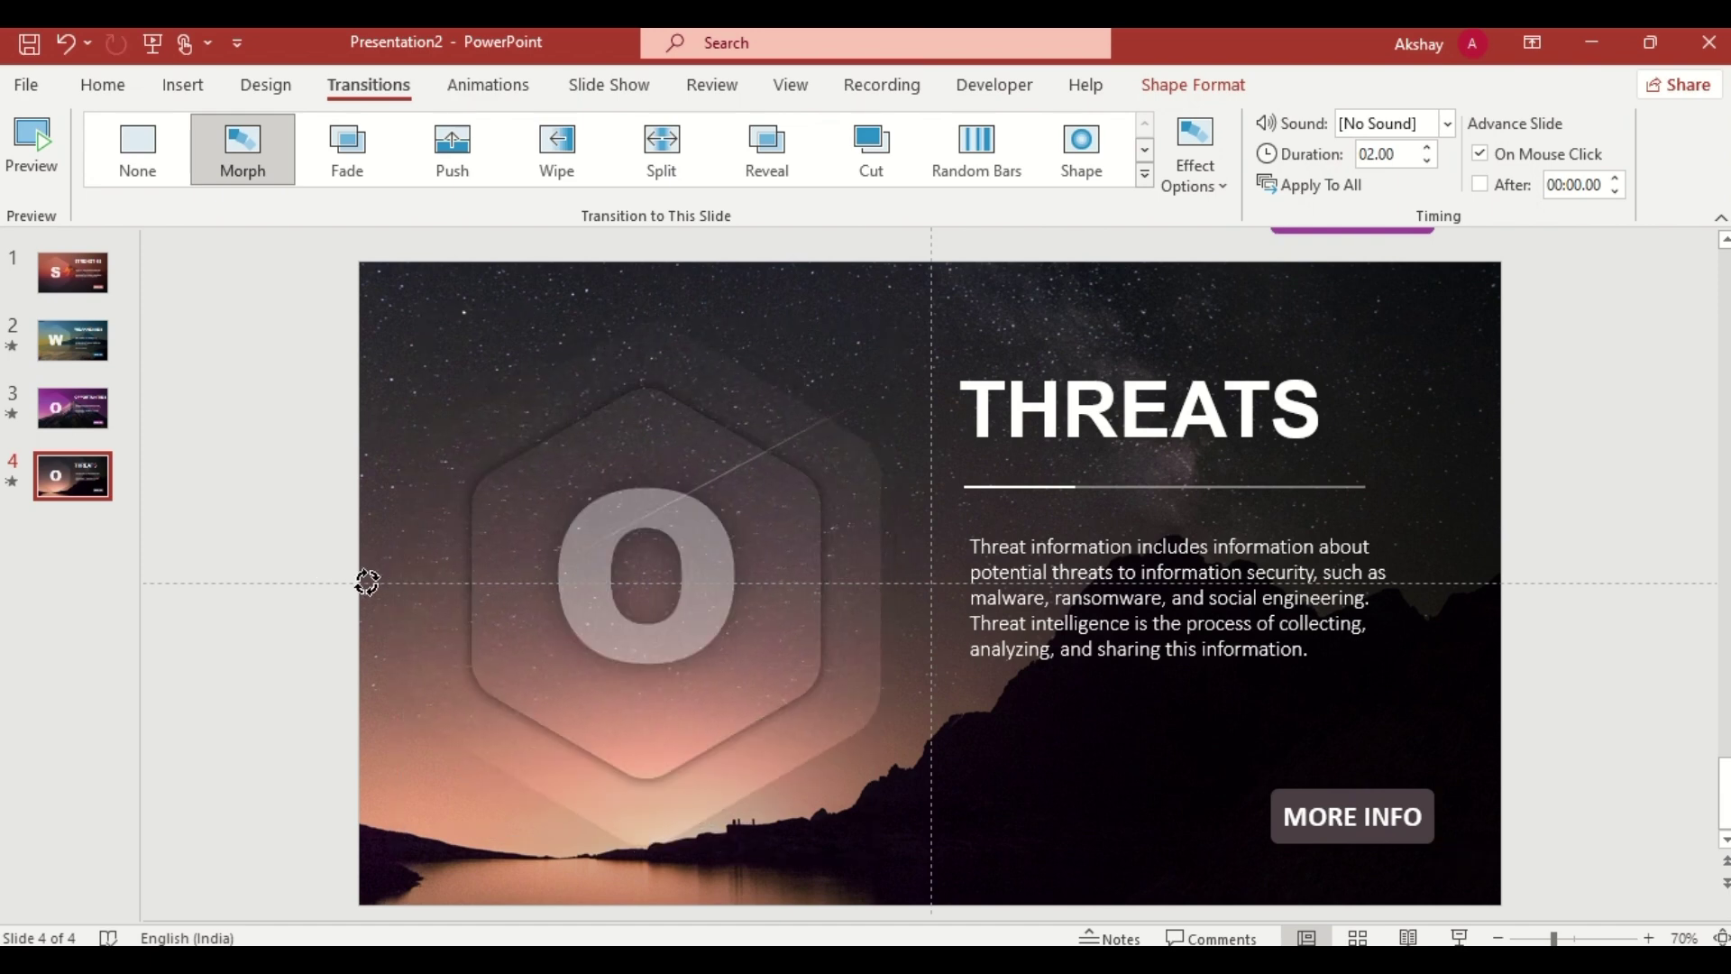
left_click(742, 583)
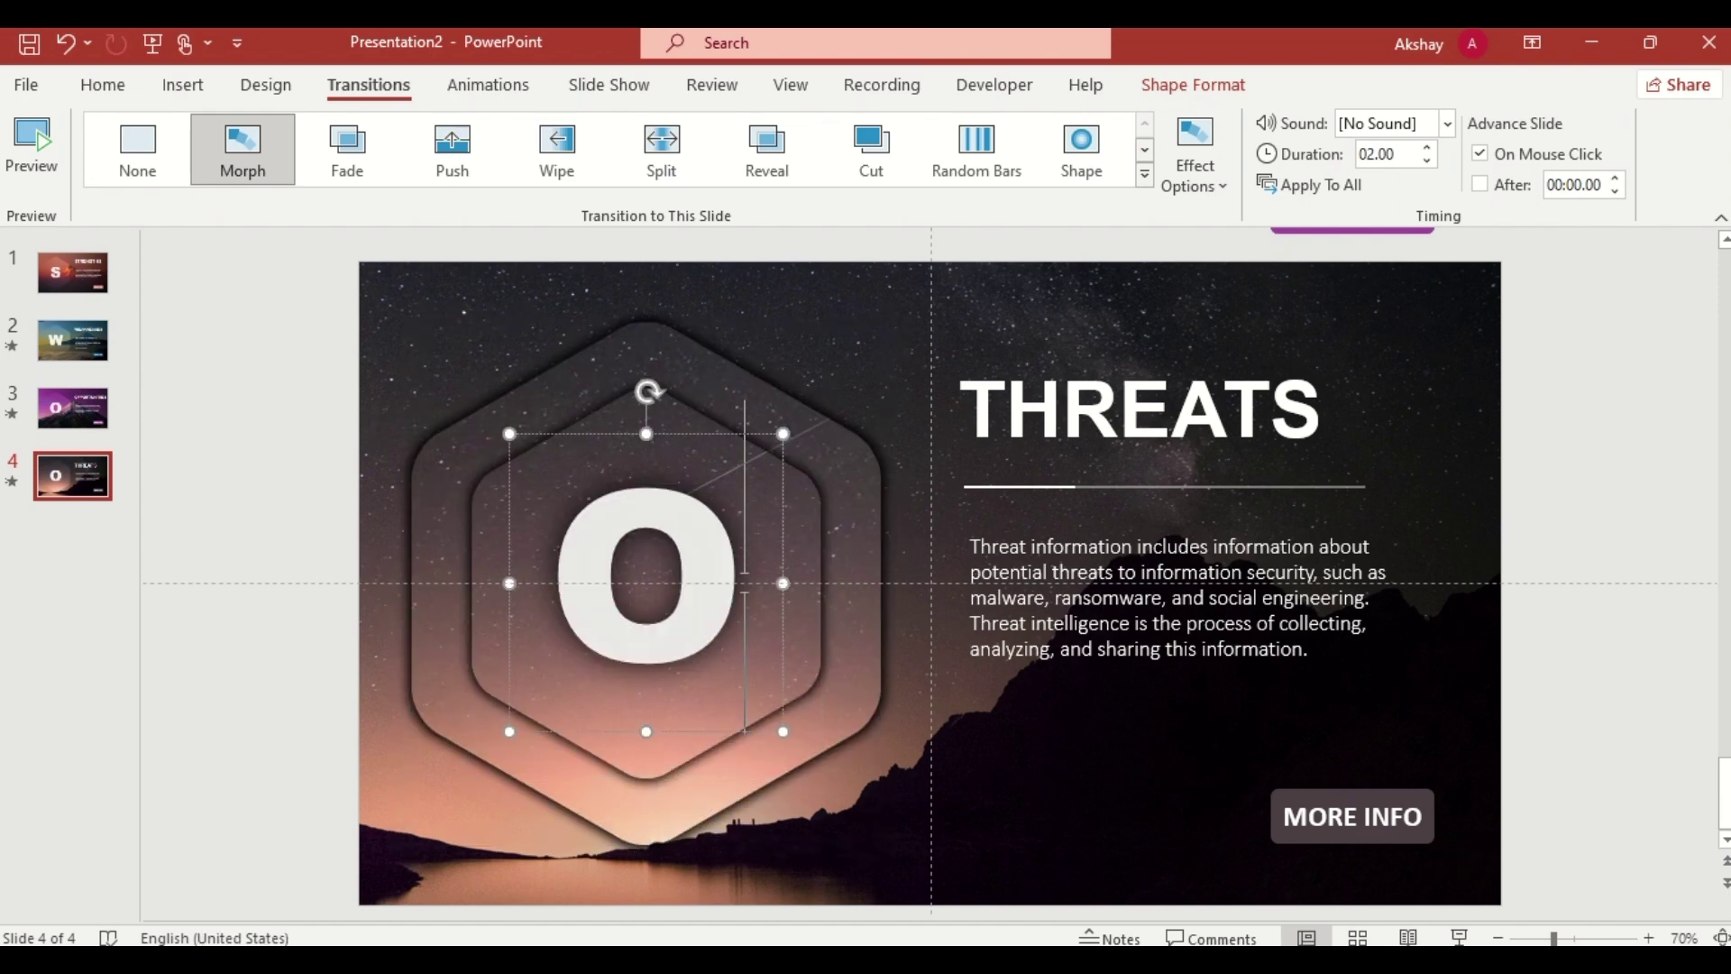
key("BackSpace")
type("T")
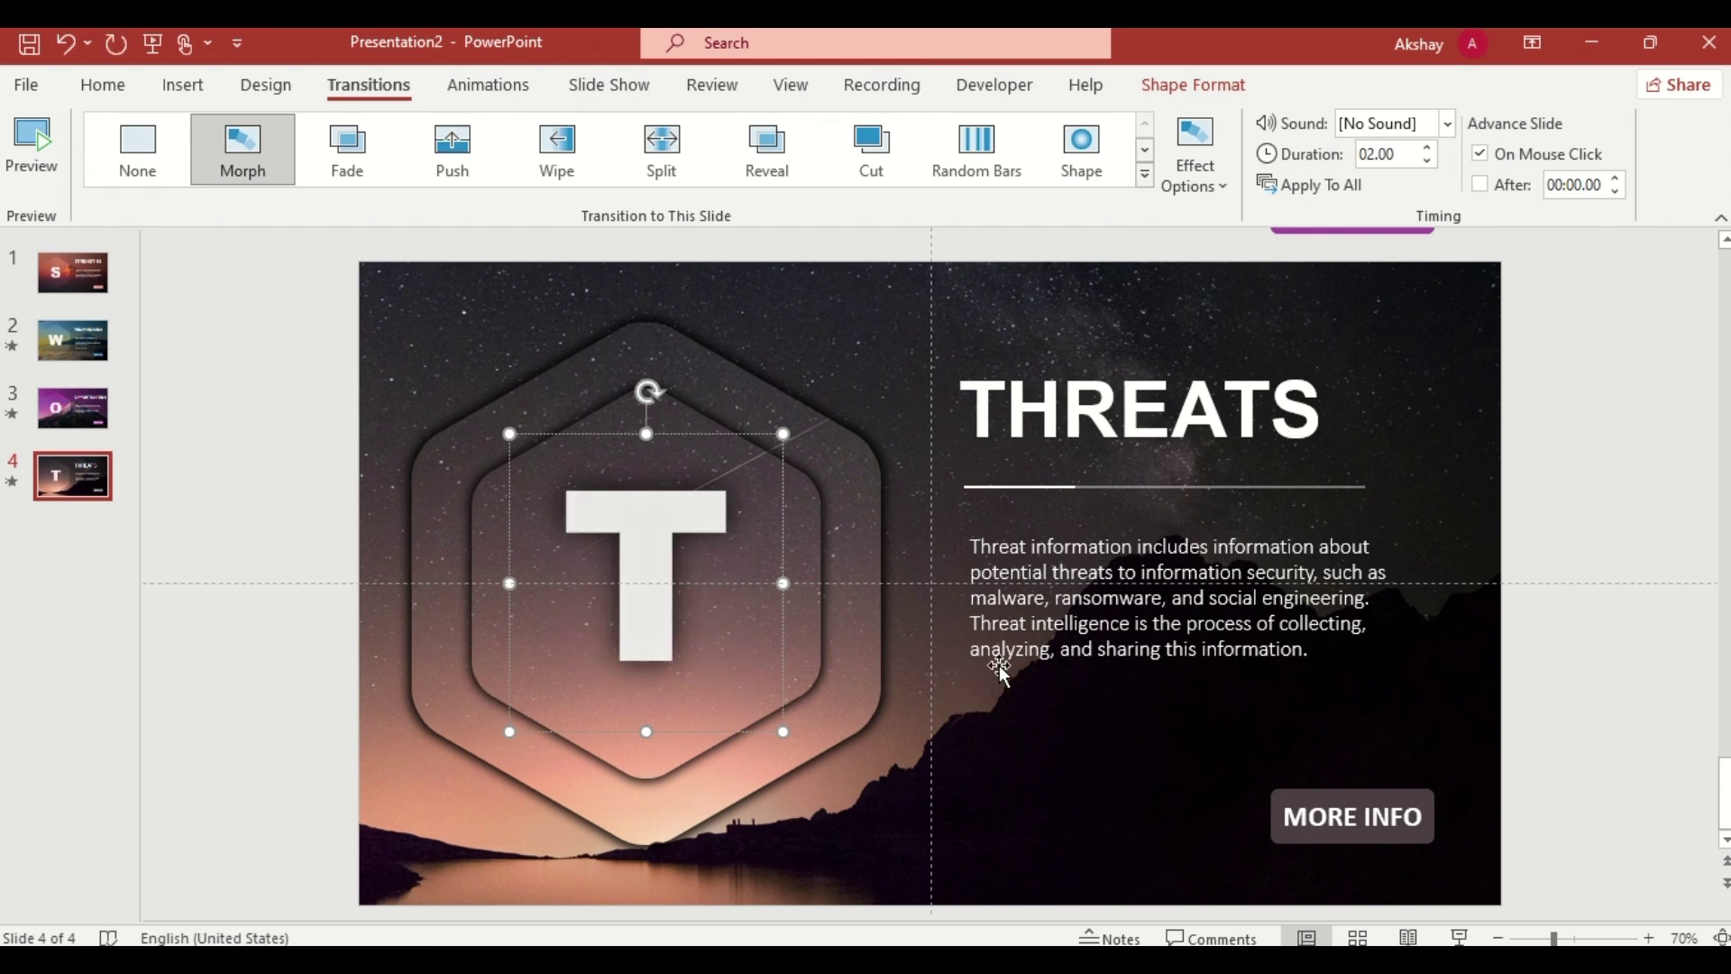
Step: Select and copy the THREATS text group
left_click(1005, 649)
key("ctrl+c")
left_click(1445, 769)
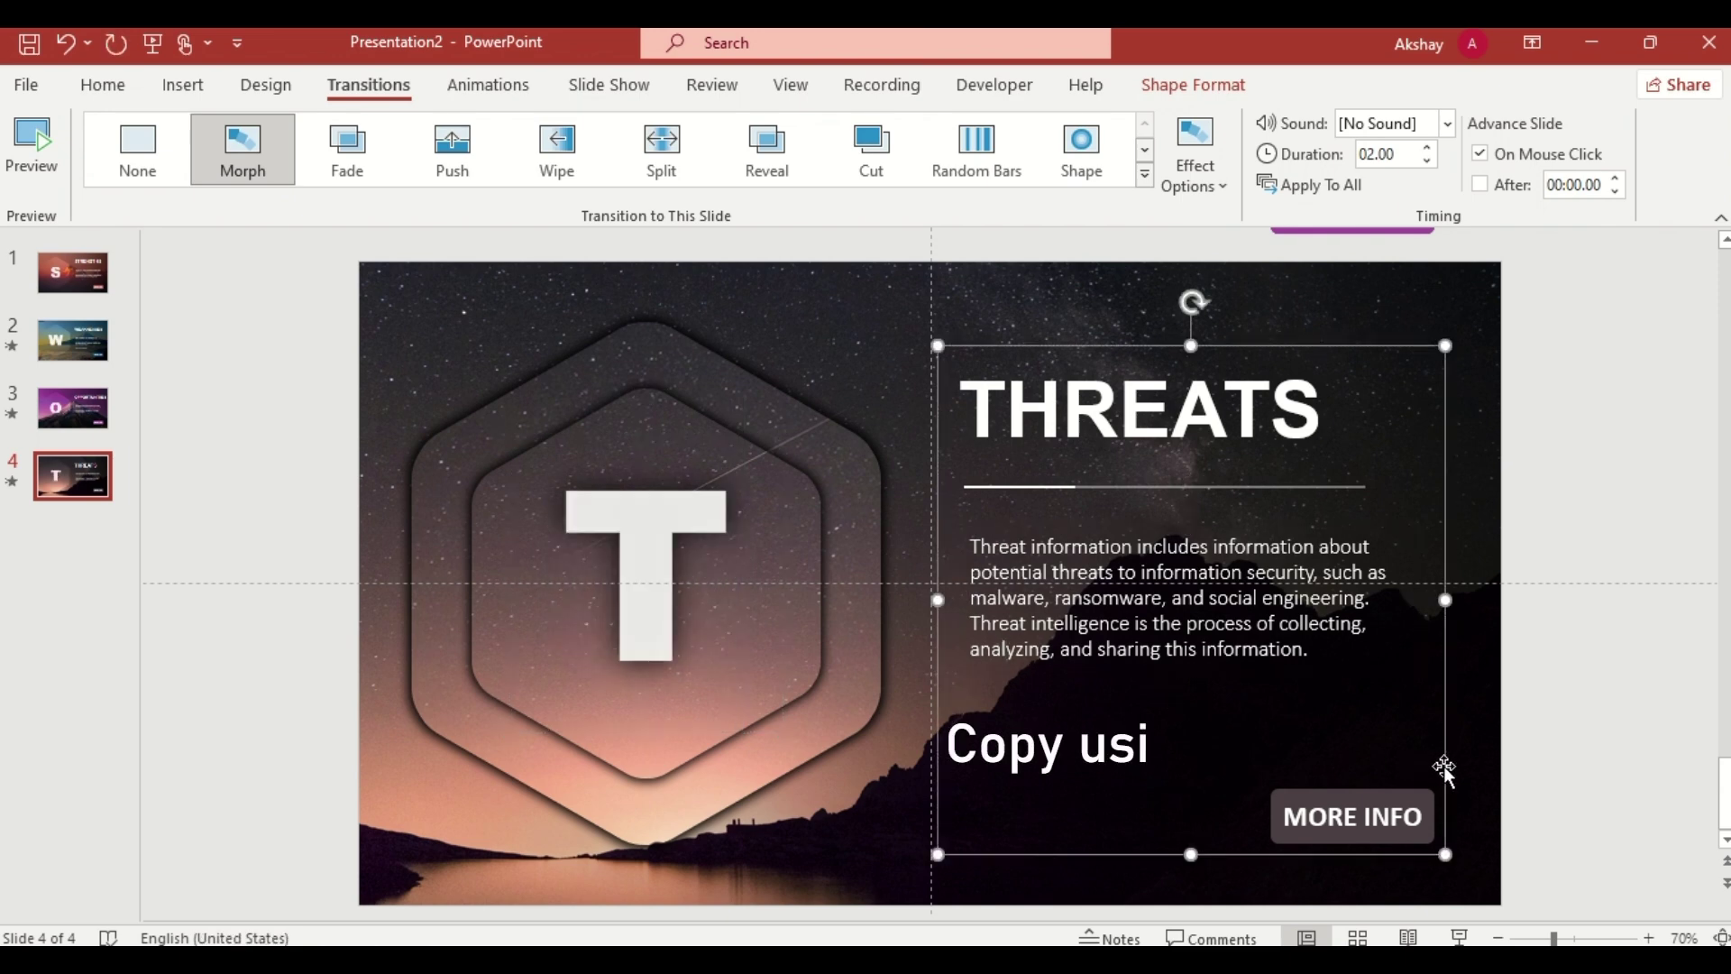
Step: Place a THREATS copy below the Opportunities slide, then copy its OPPORTUNITIES group
left_click(72, 407)
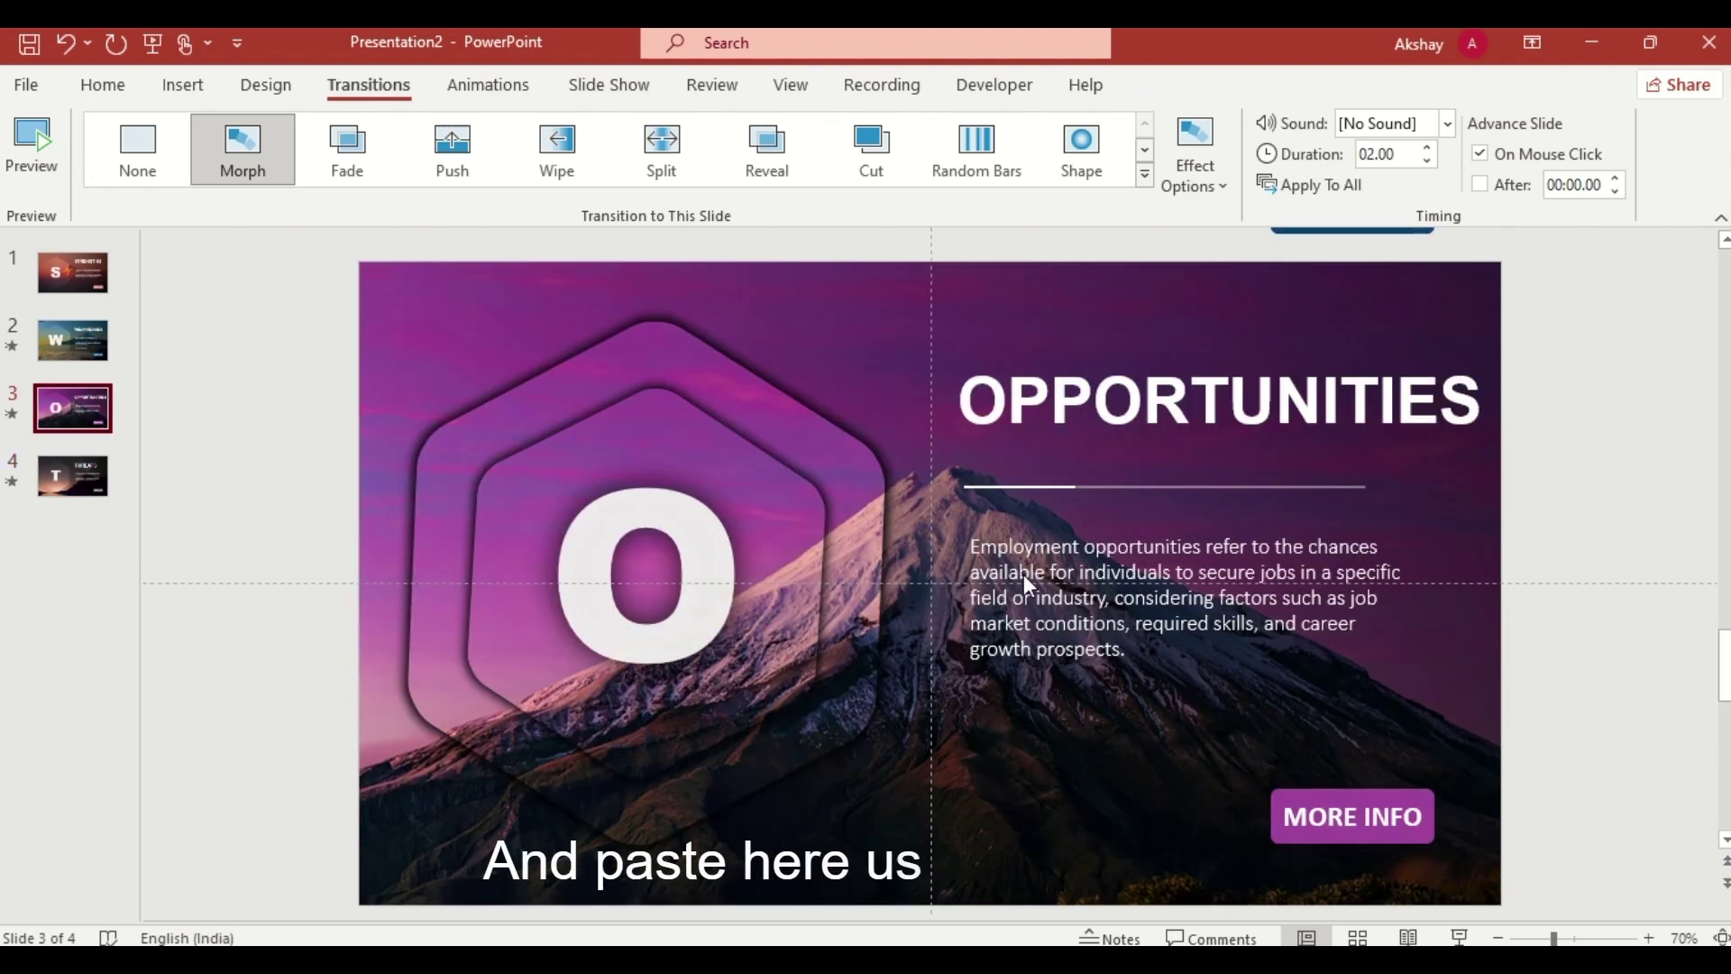
key("ctrl+v")
left_click_drag(1087, 344, 1139, 908)
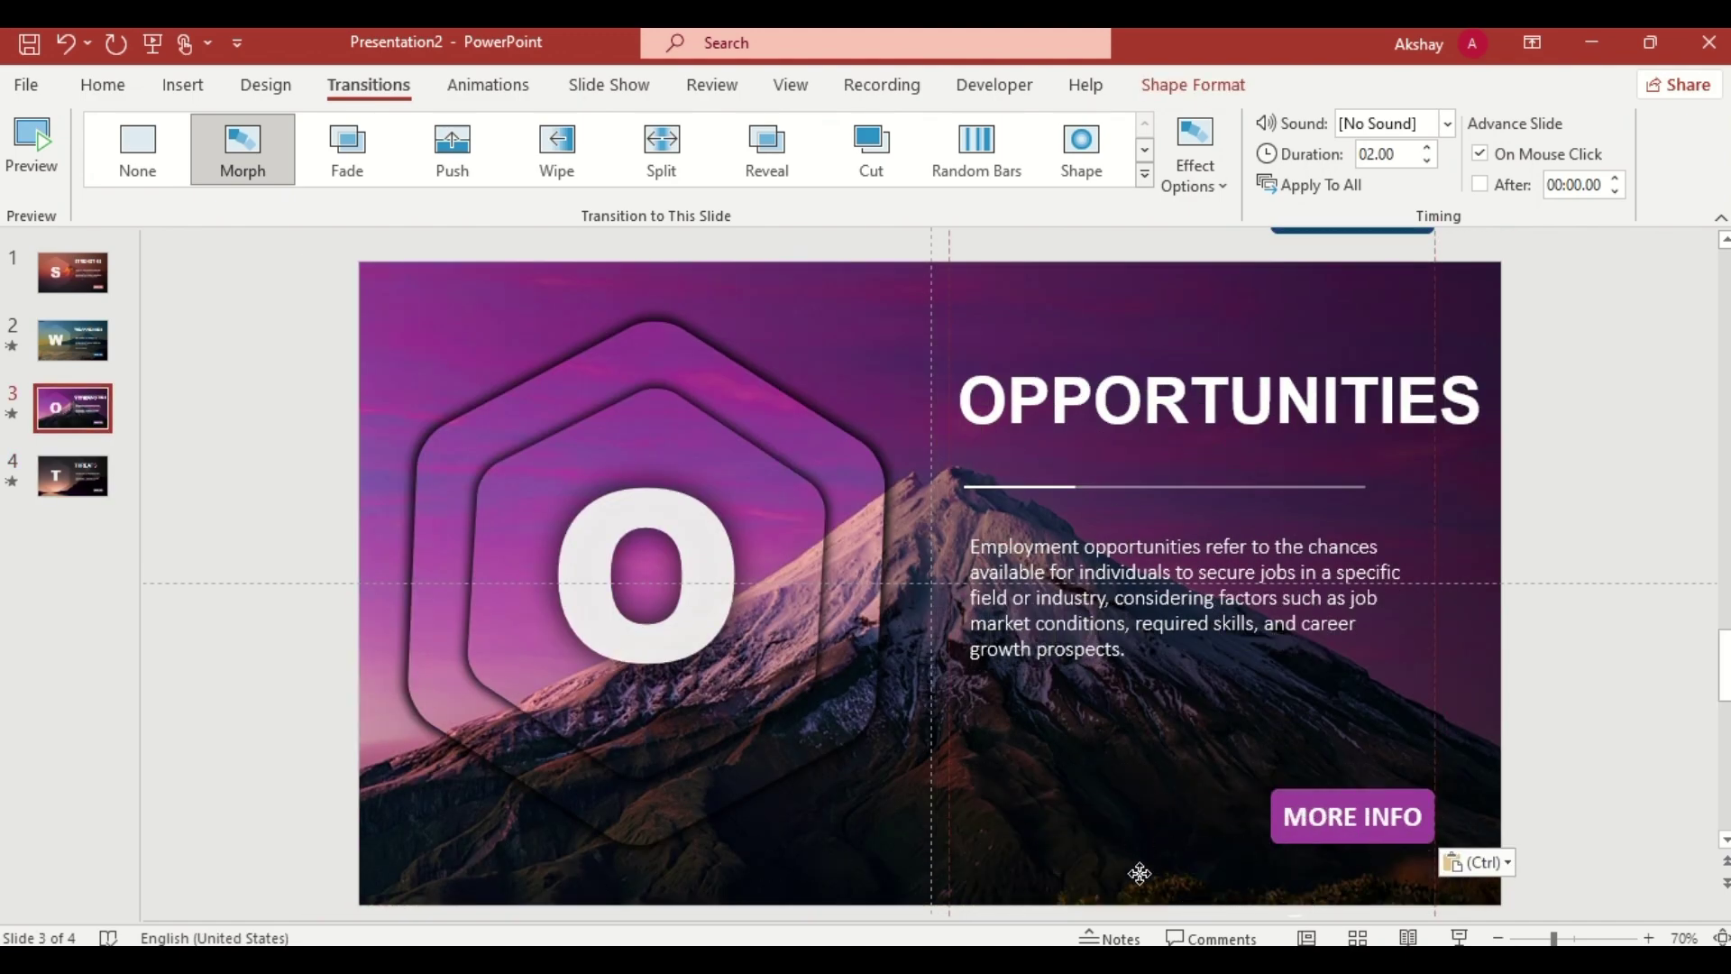
left_click(1152, 596)
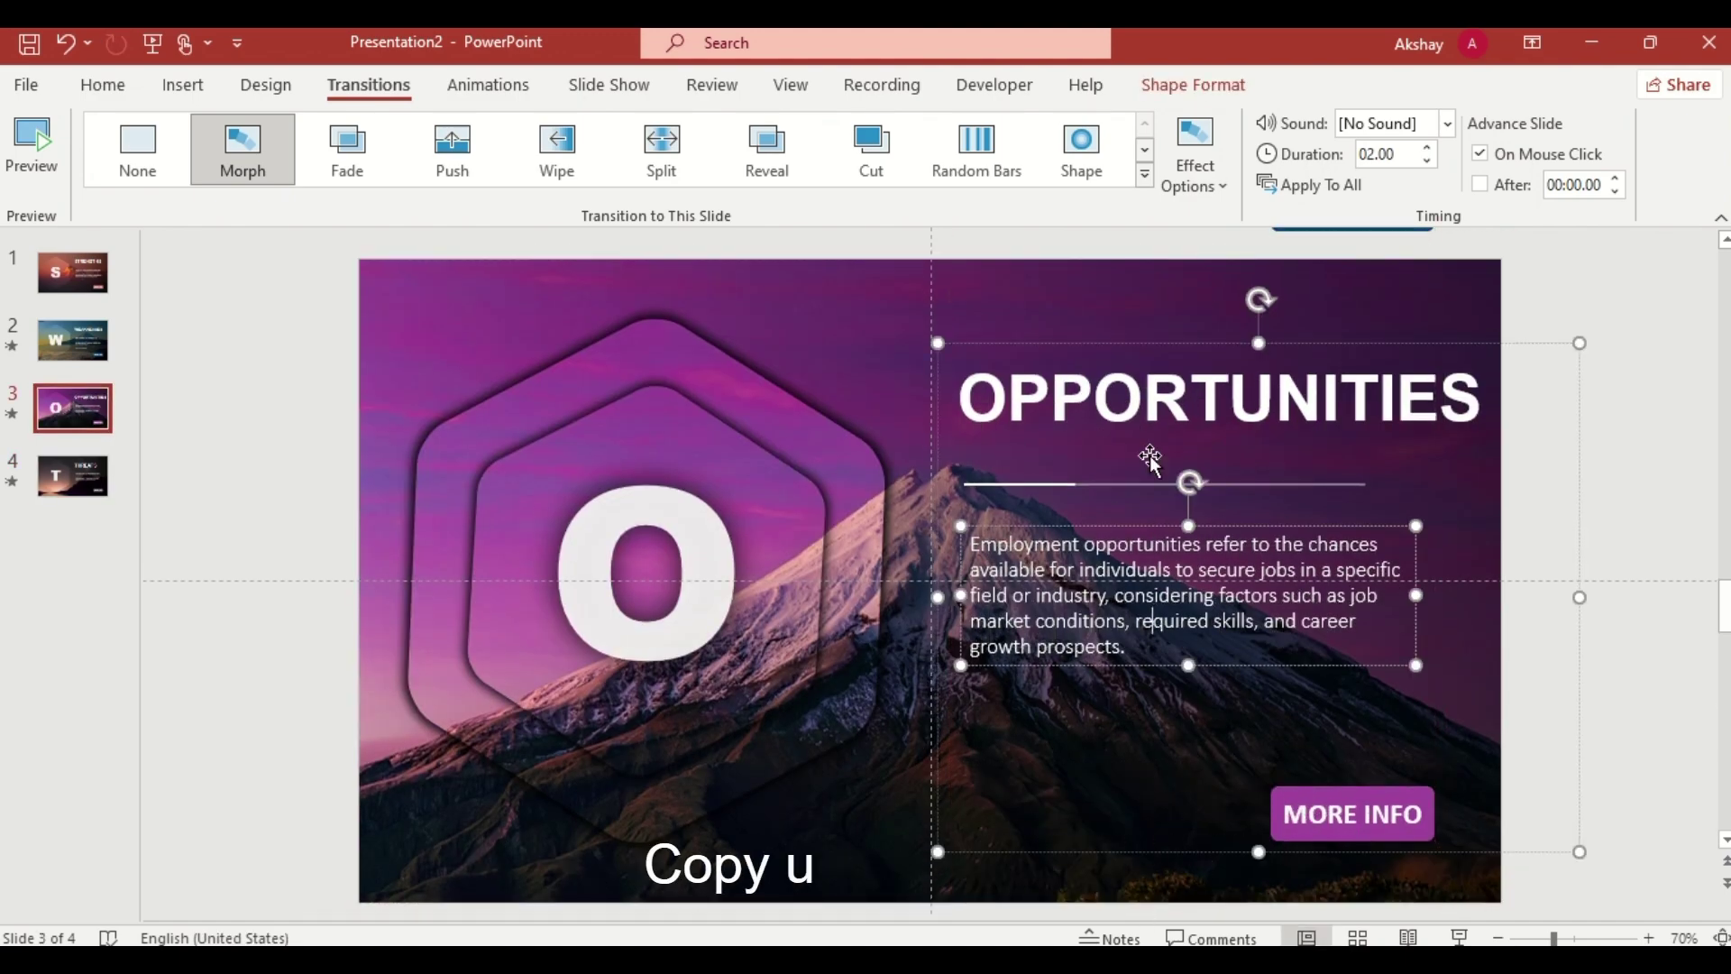
key("ctrl+c")
key("ctrl+c")
Step: Place an OPPORTUNITIES copy below the Weaknesses slide, then copy its WEAKNESSES group
left_click(73, 339)
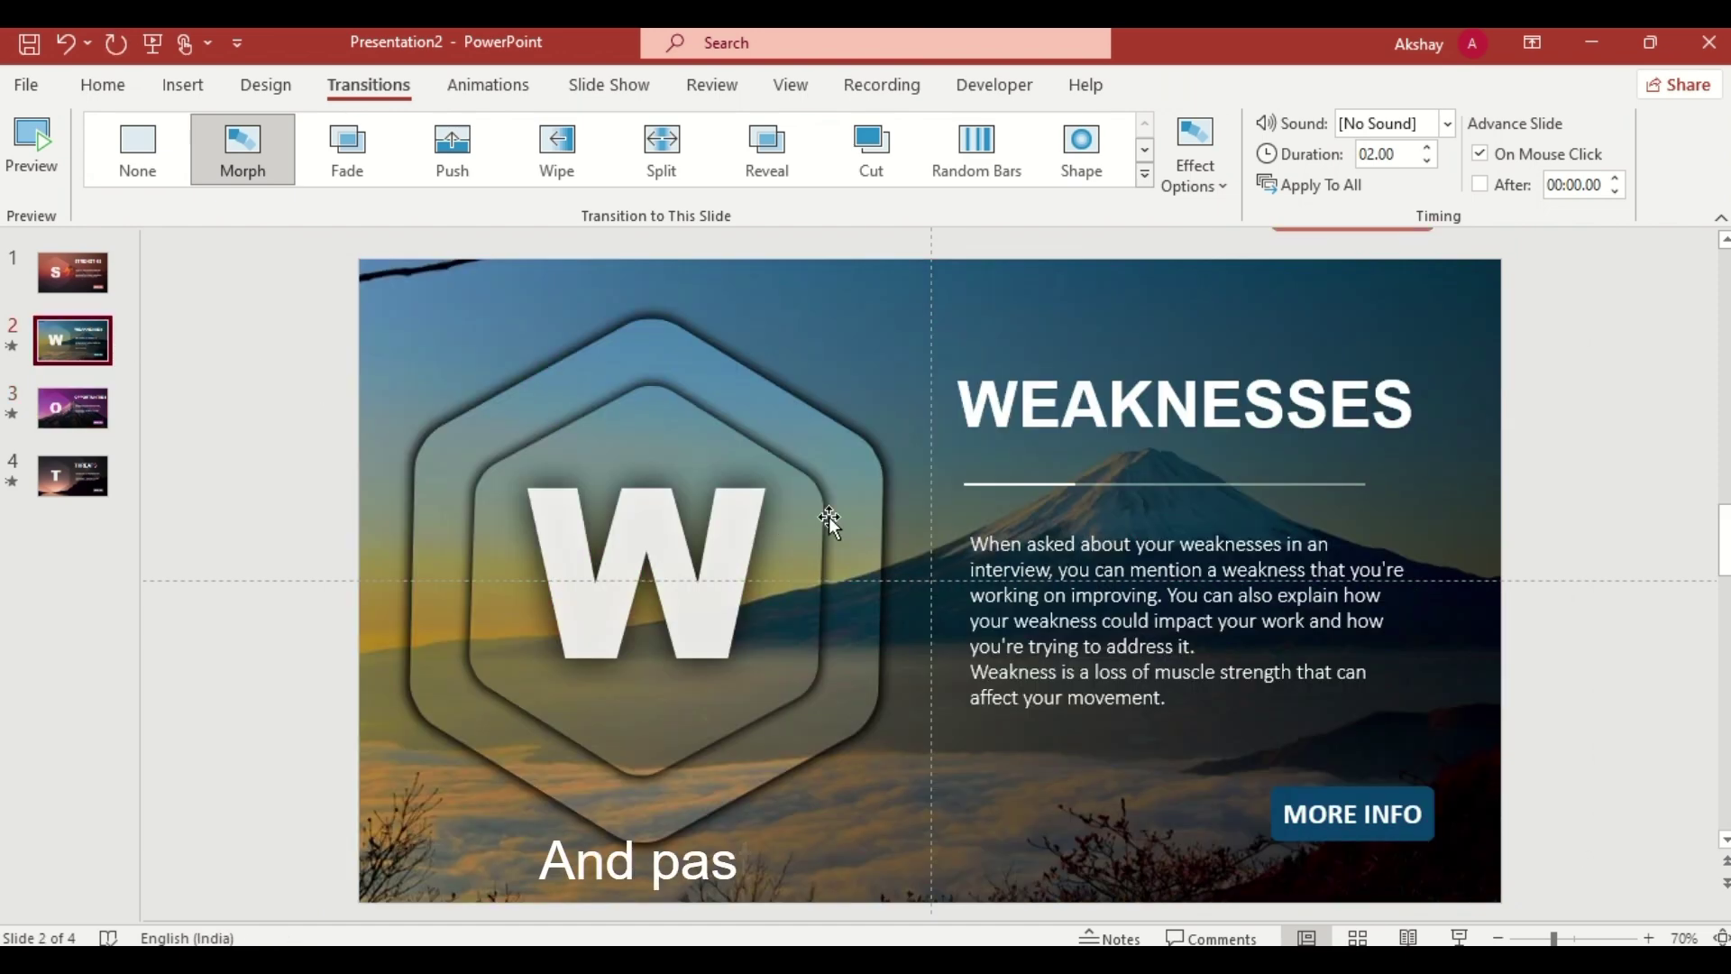
key("ctrl+v")
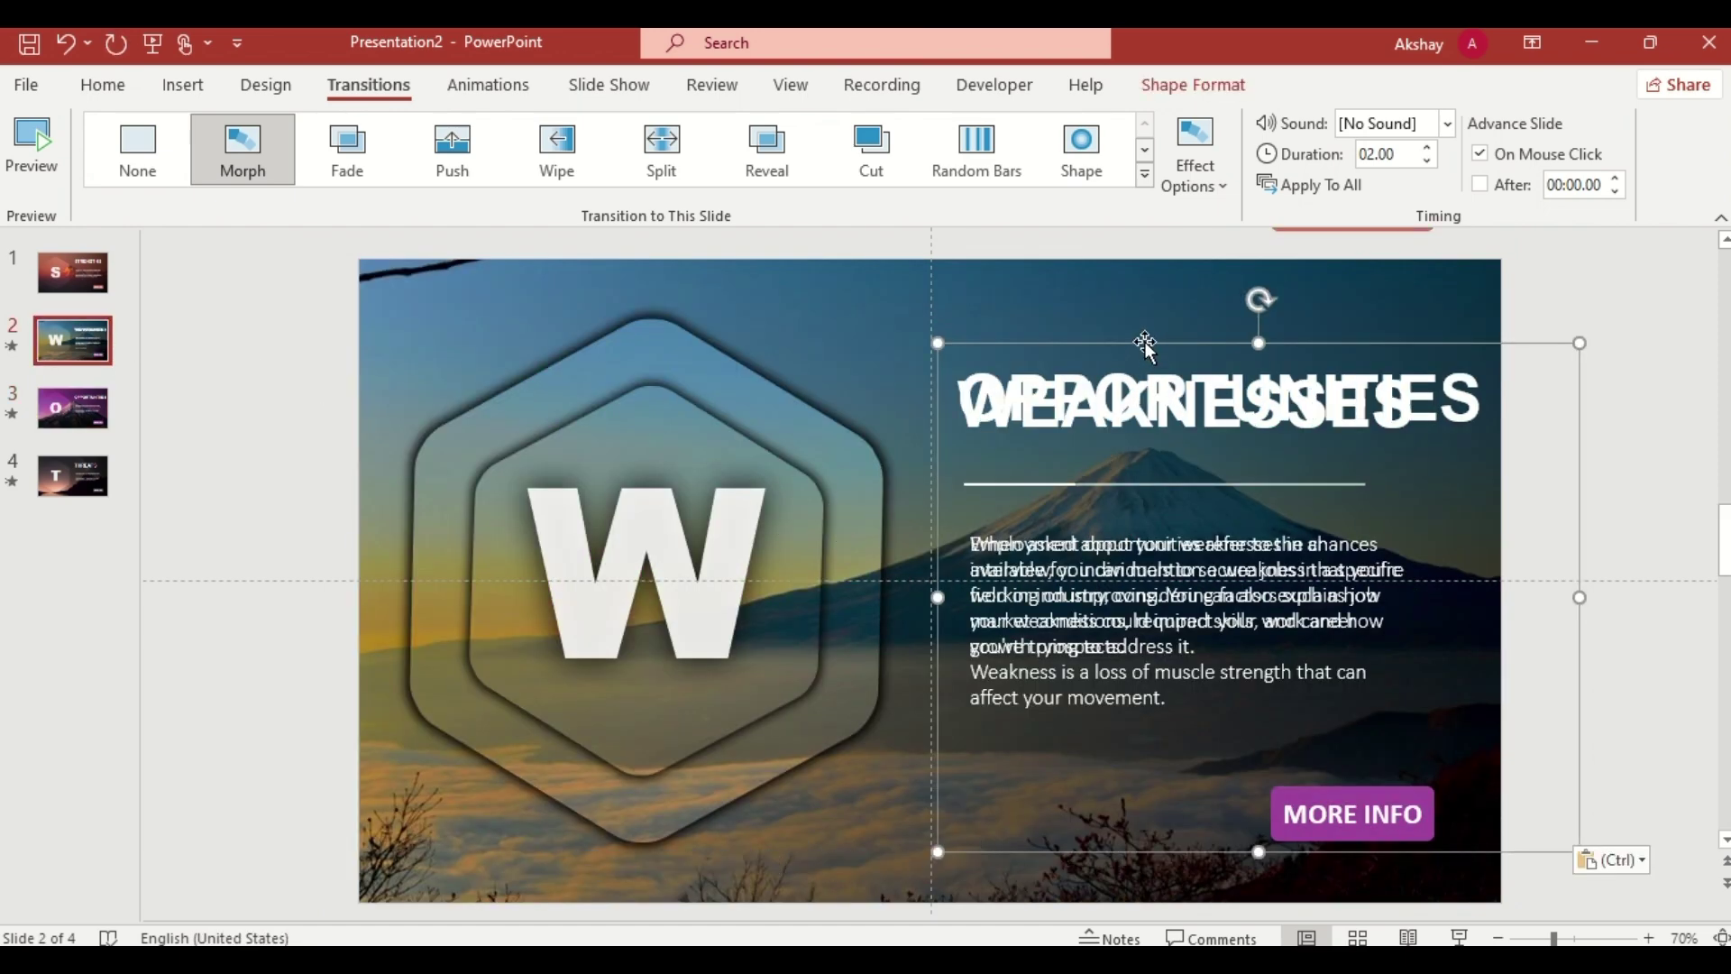
left_click_drag(1145, 342, 1182, 915)
left_click(1156, 713)
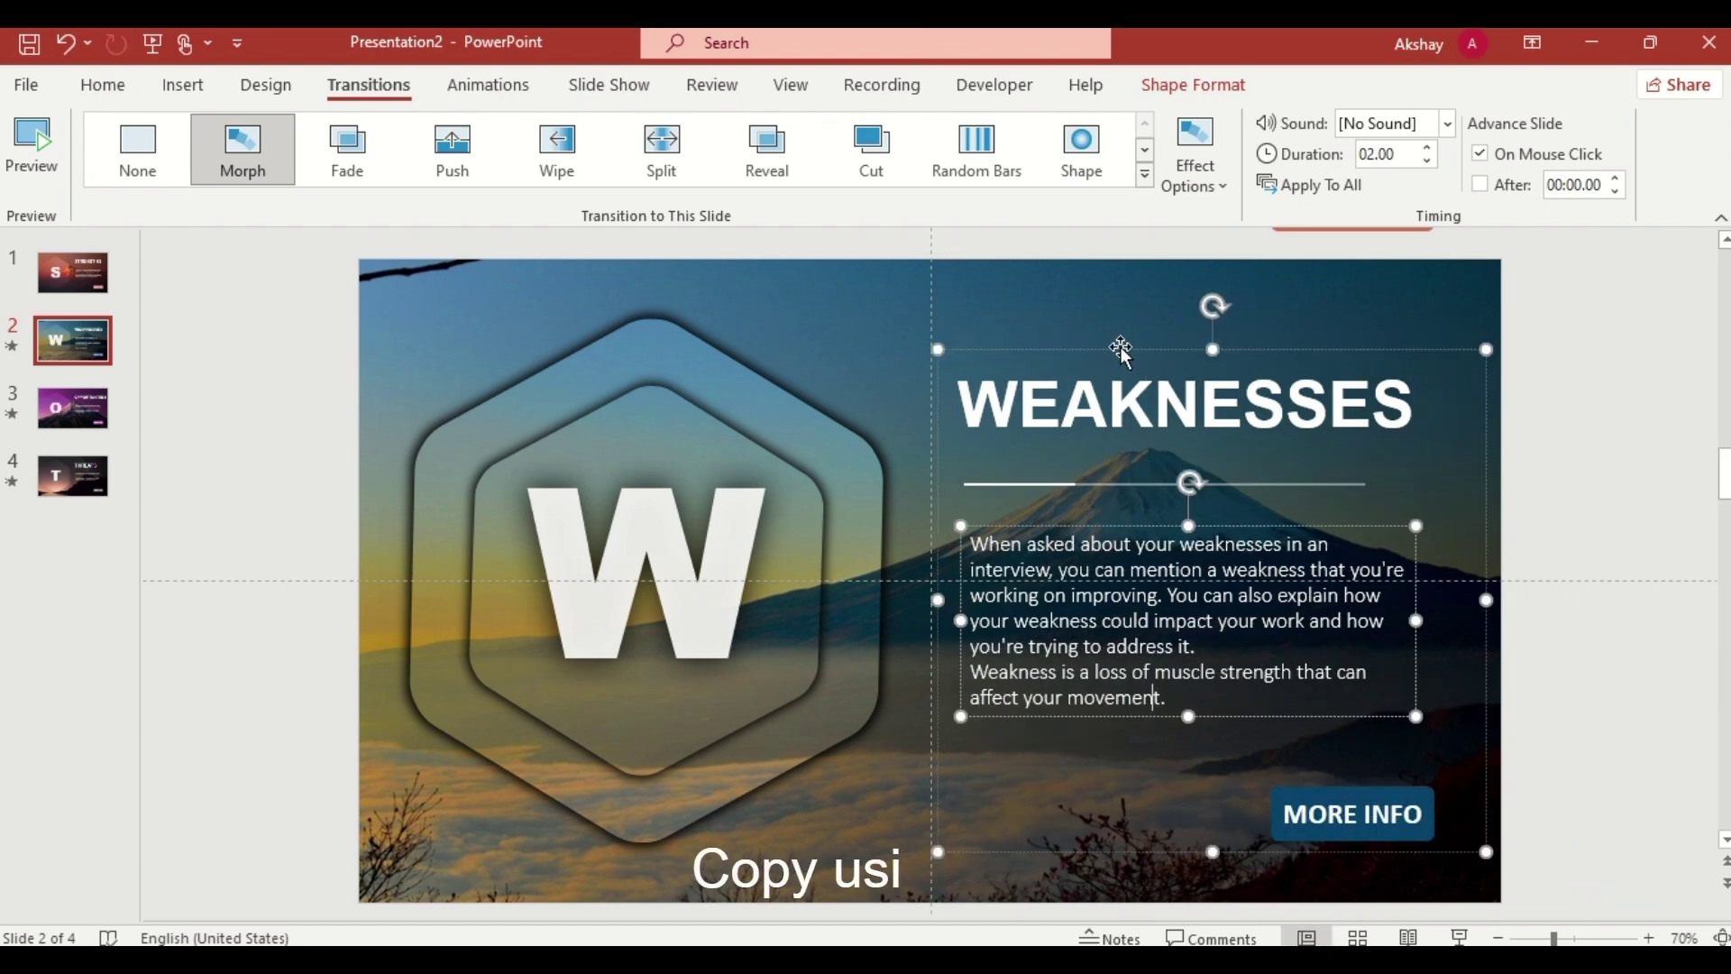
key("ctrl+c")
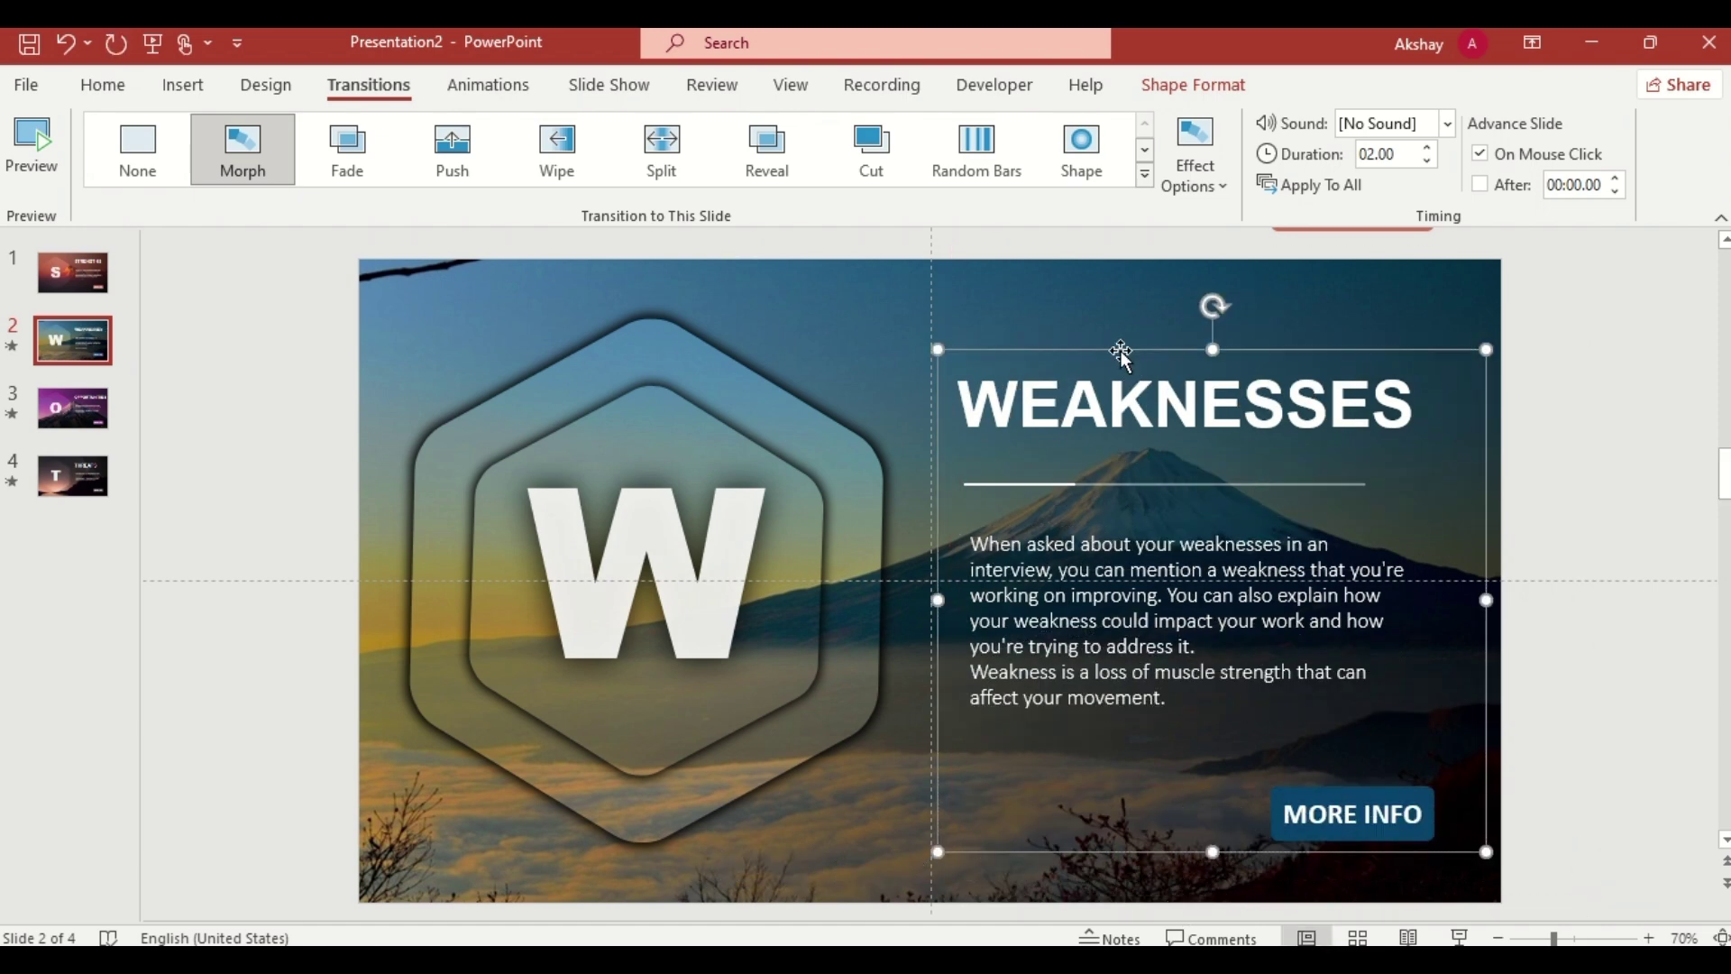
Step: Place a WEAKNESSES copy just below the Strengths slide's bottom edge
left_click(71, 272)
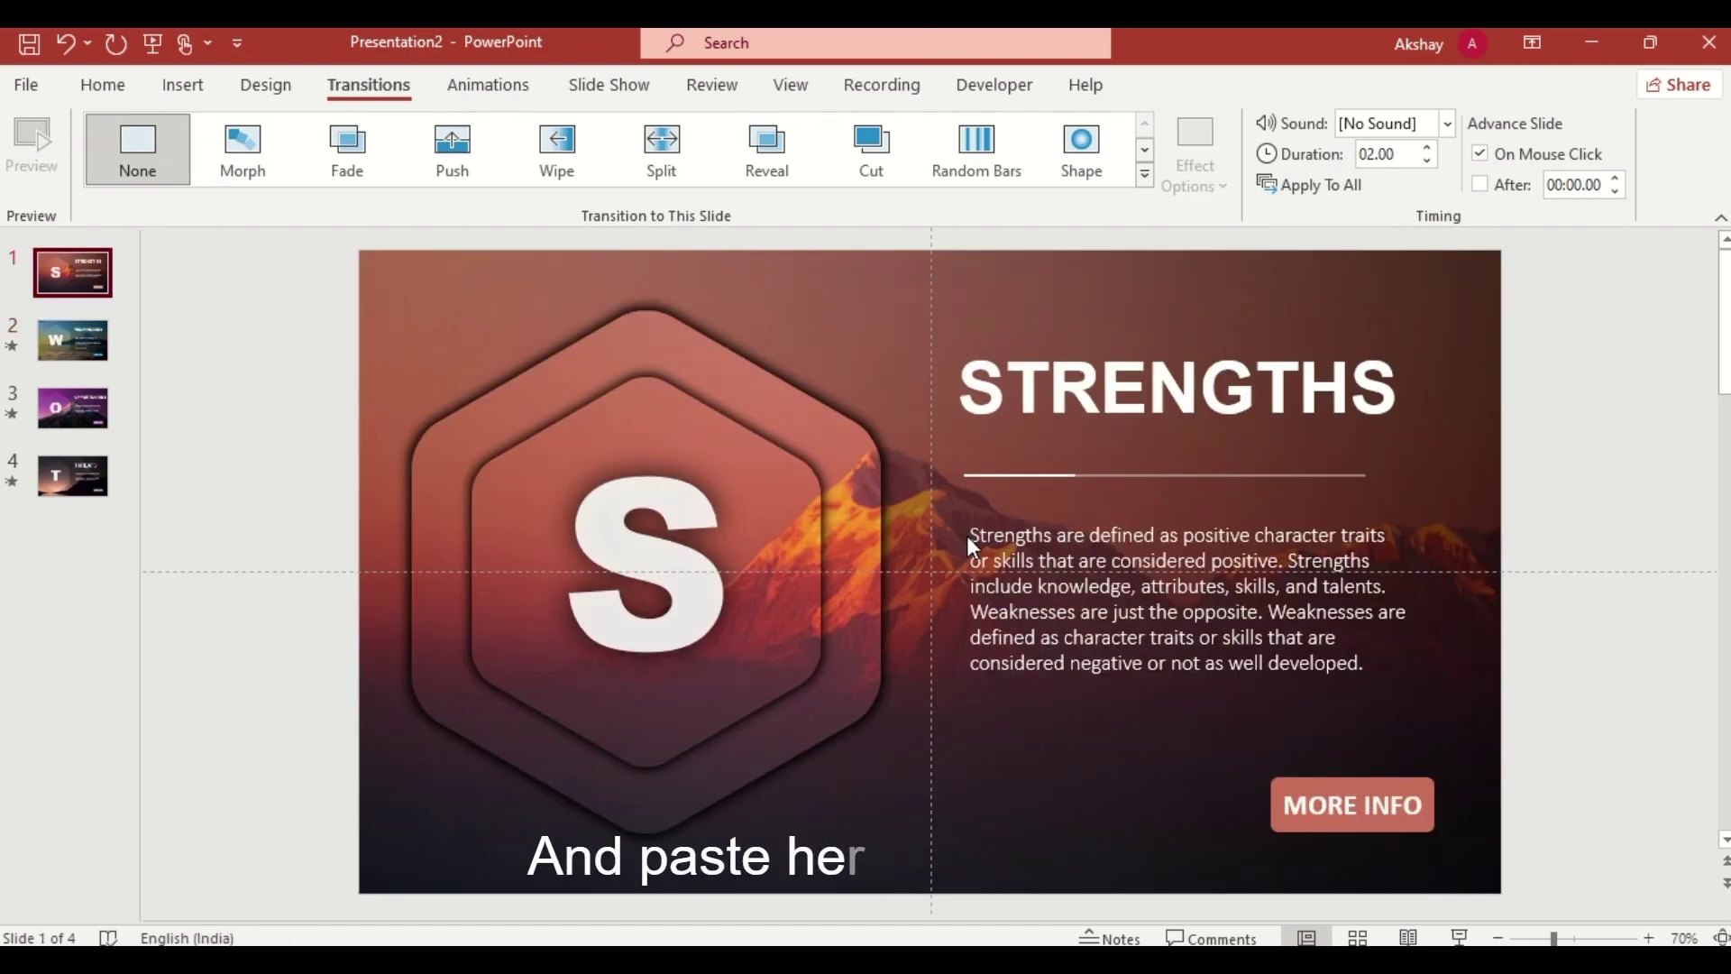
key("ctrl+v")
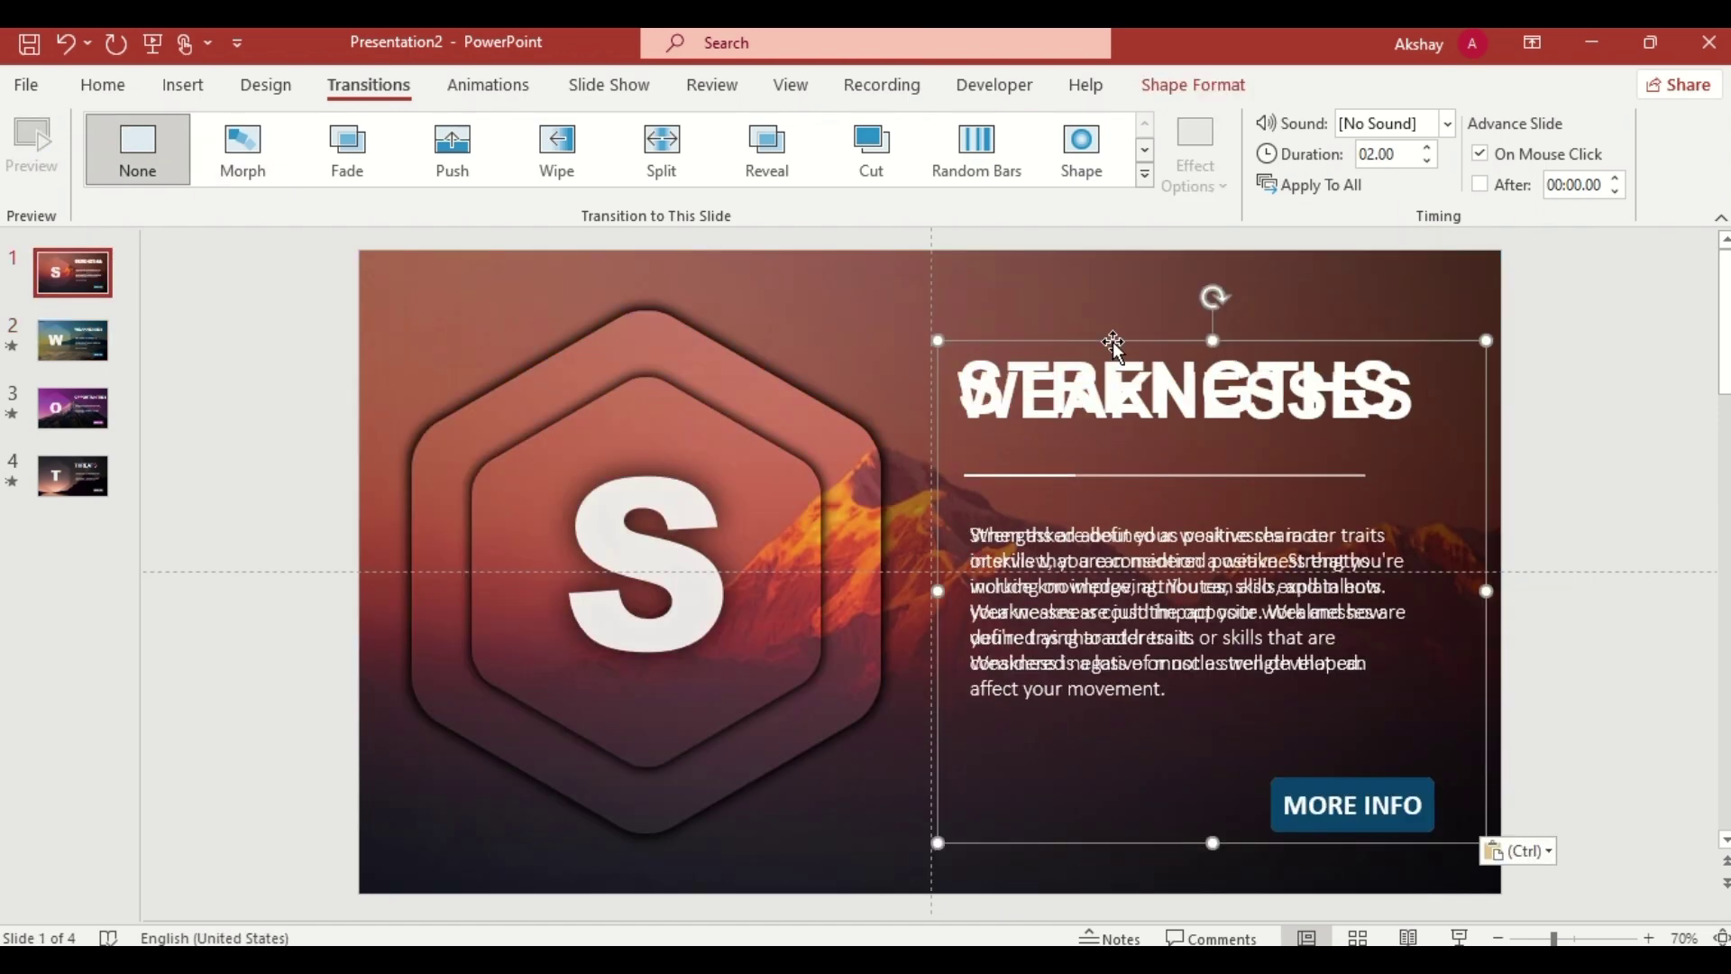
left_click_drag(1113, 344, 1161, 904)
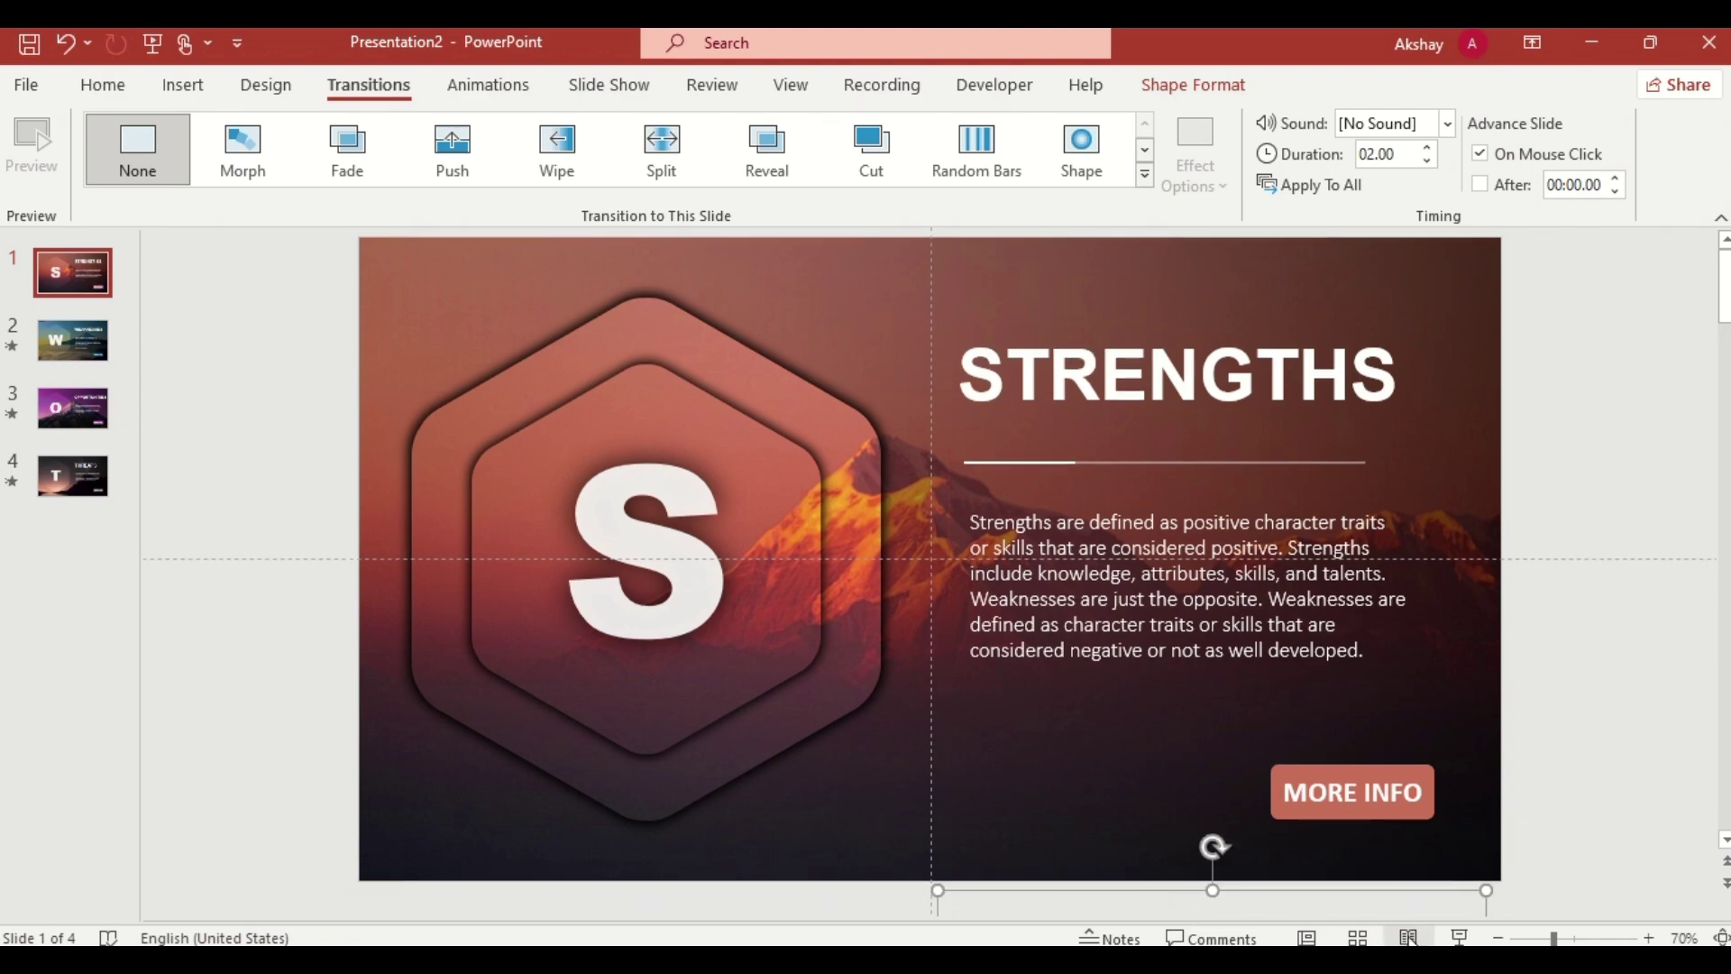